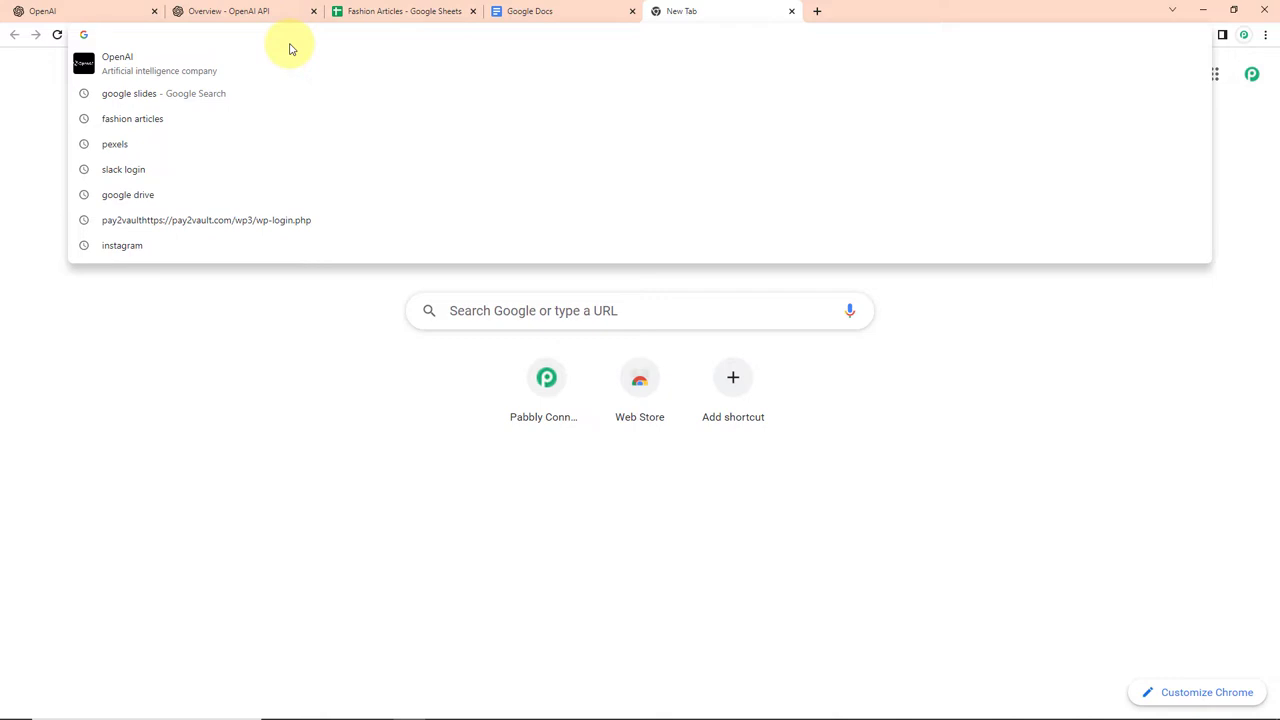
# Go to pabbly.com/connect by entering 'pabbly' in the new tab's address bar
pyautogui.write('pabbly')
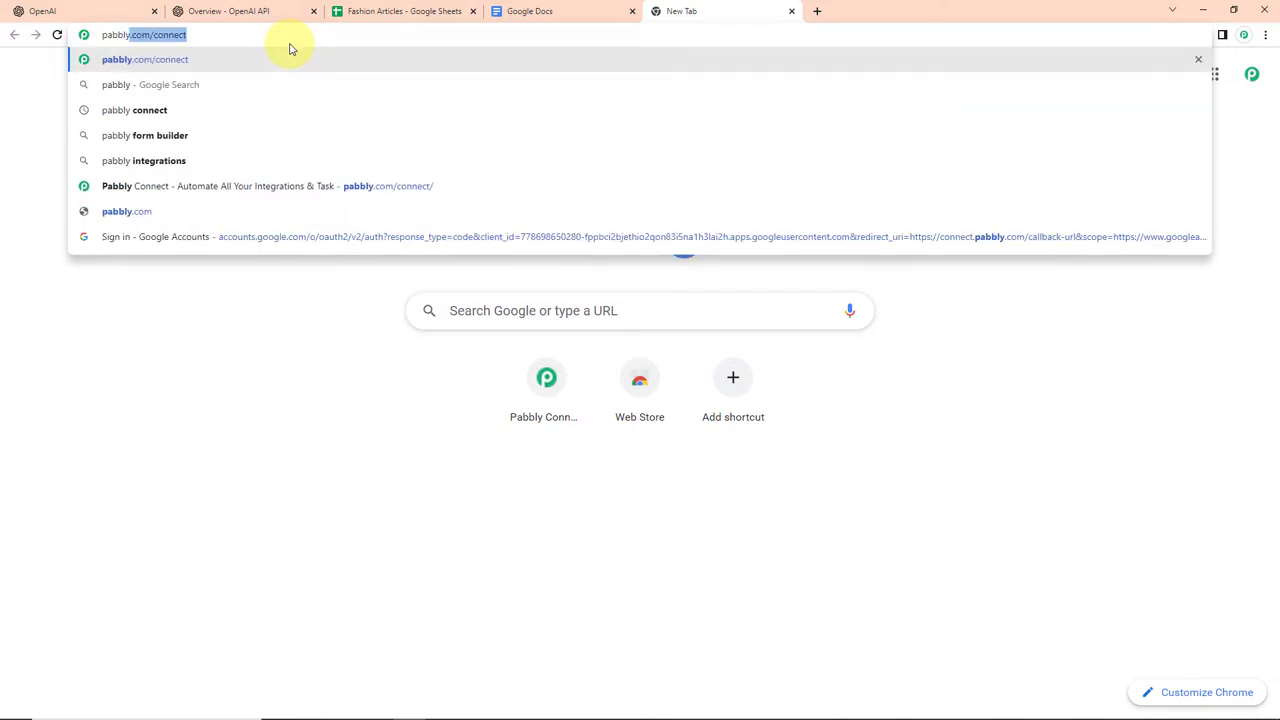
pyautogui.press('Return')
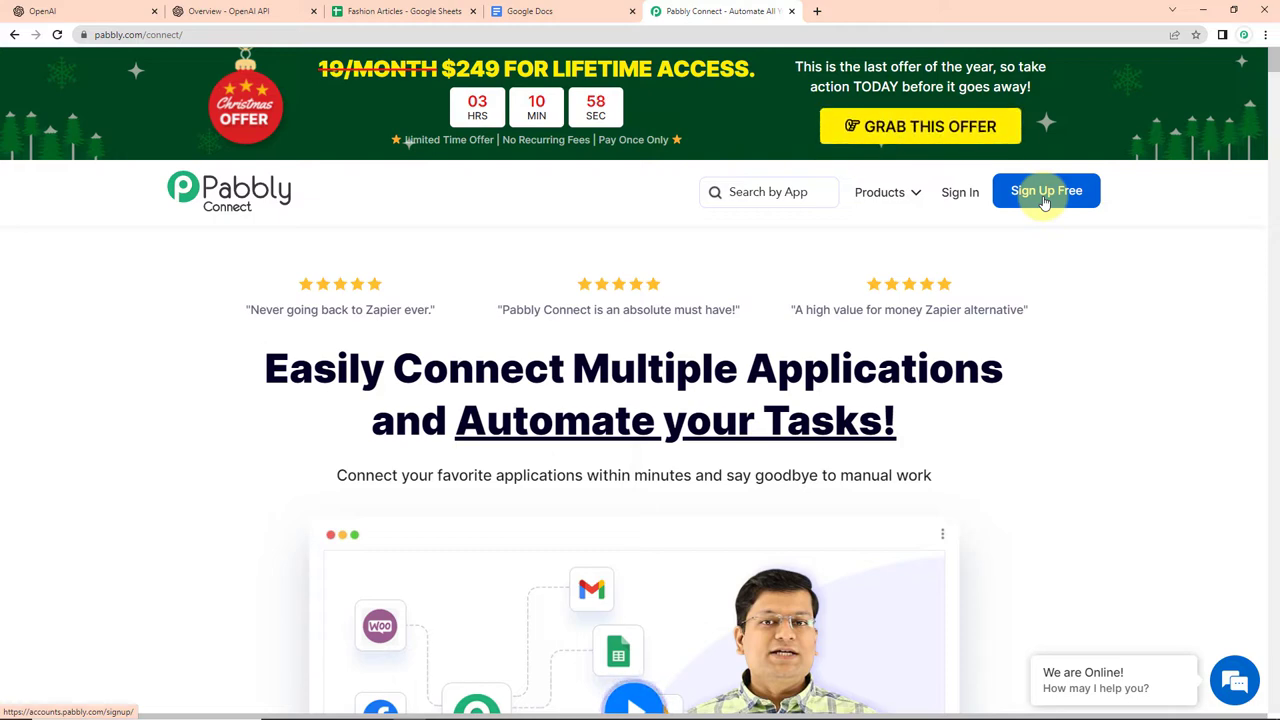
# Sign in, open Pabbly Connect from the account's apps, and start a new workflow
pyautogui.click(959, 193)
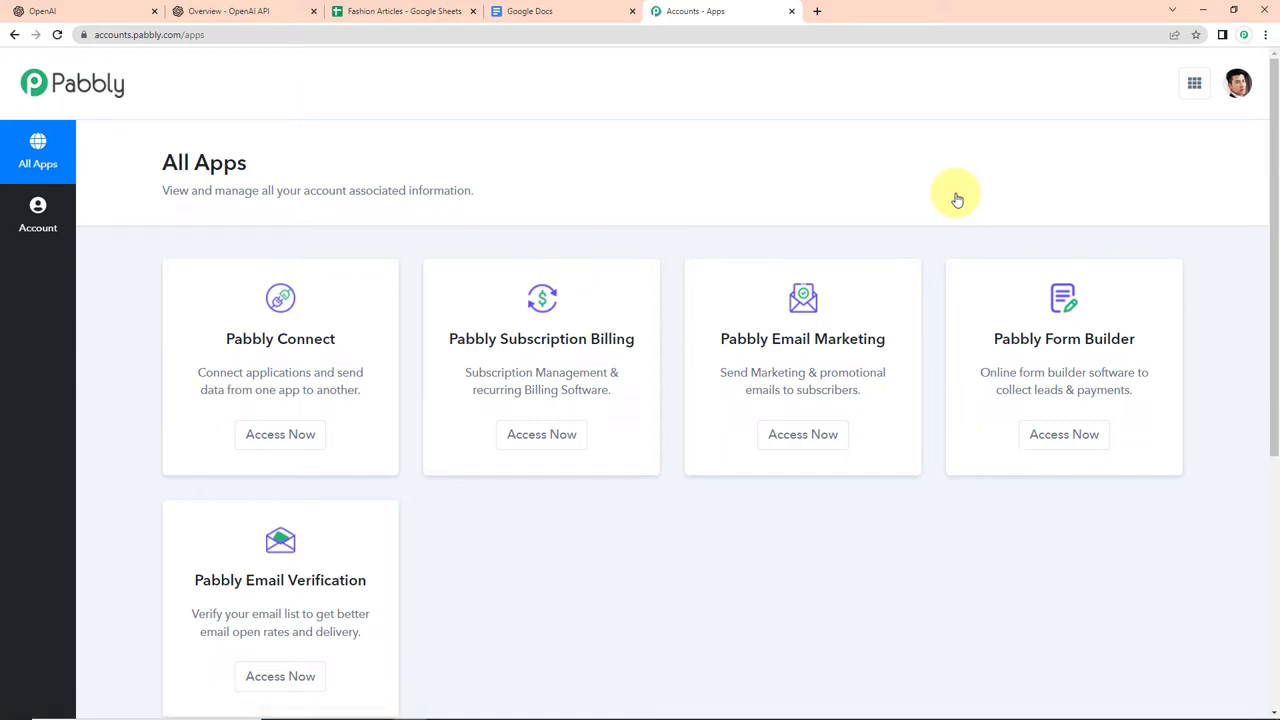
pyautogui.click(286, 435)
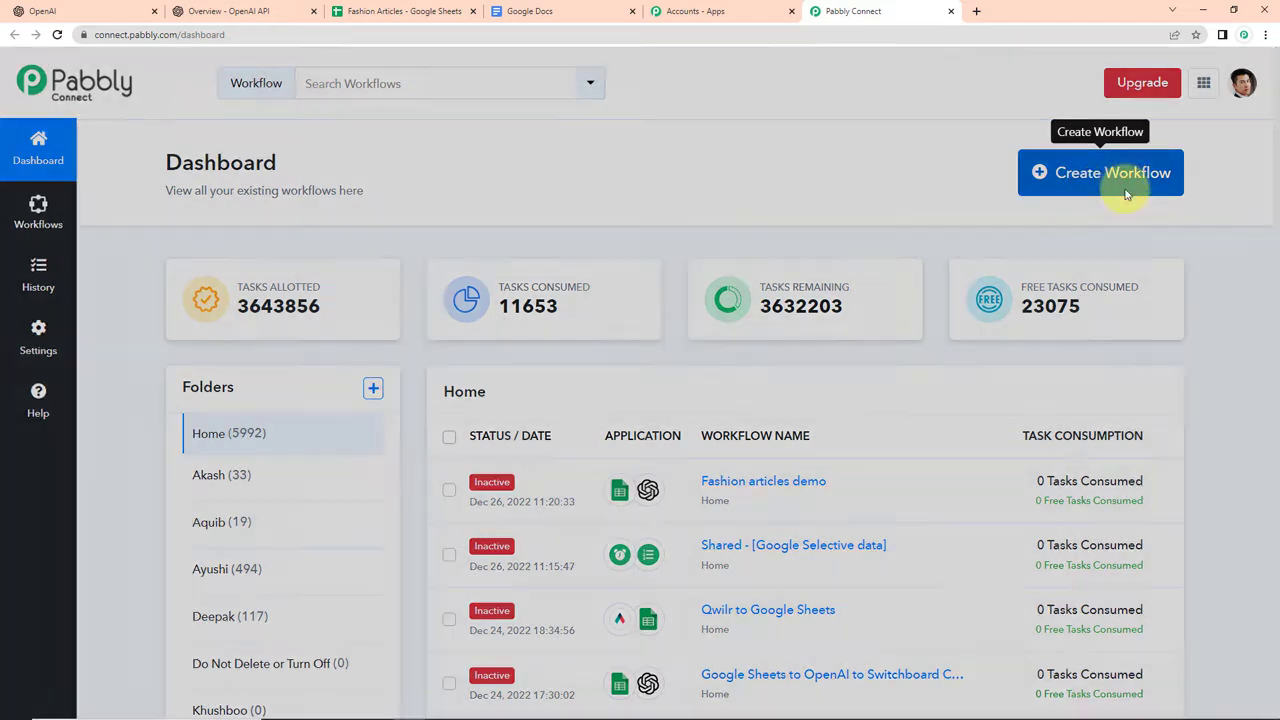
pyautogui.click(1126, 186)
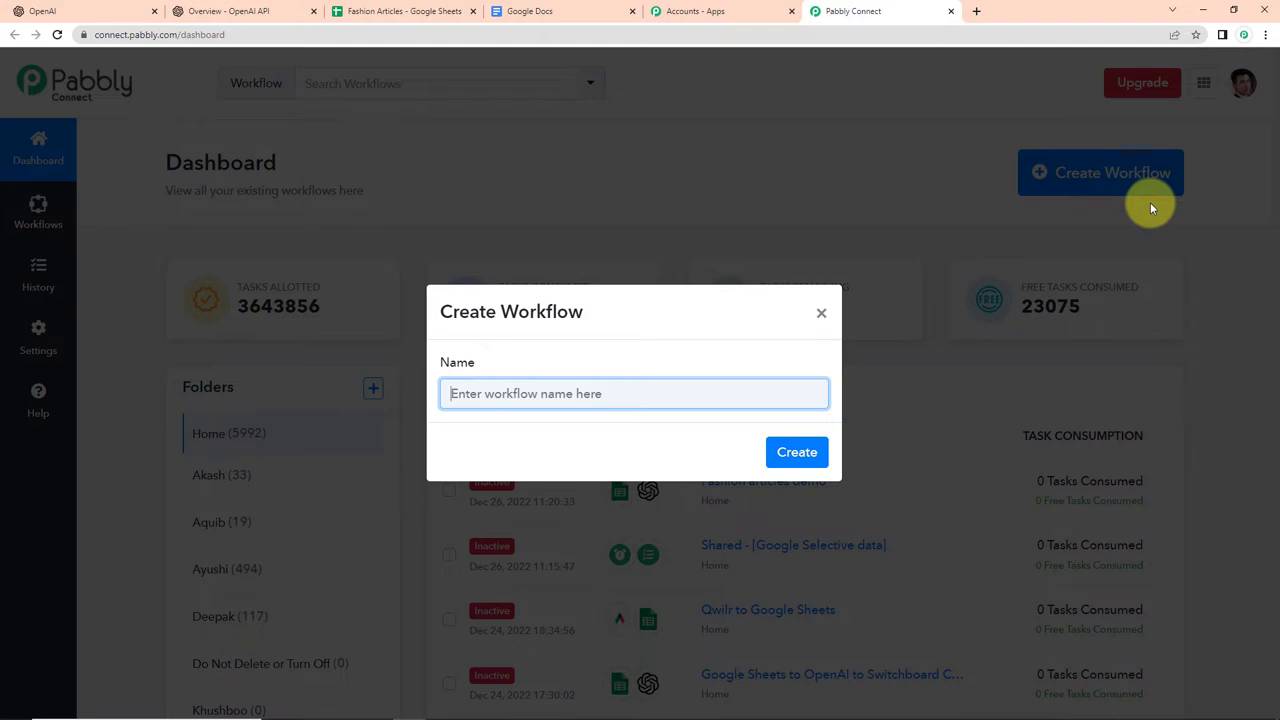
# Create the workflow named 'Write Fashion Blog Articles Automatically'
pyautogui.write('Write Fashion Blog Articles Automatically')
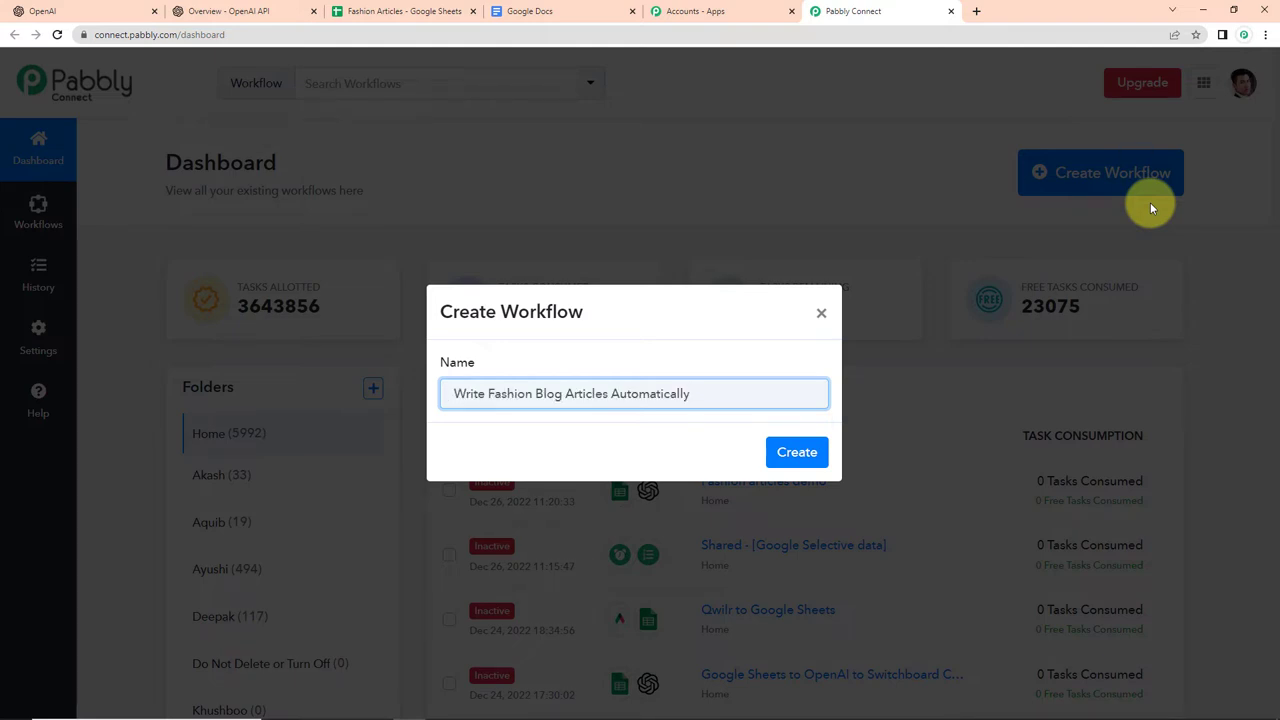
pyautogui.click(800, 452)
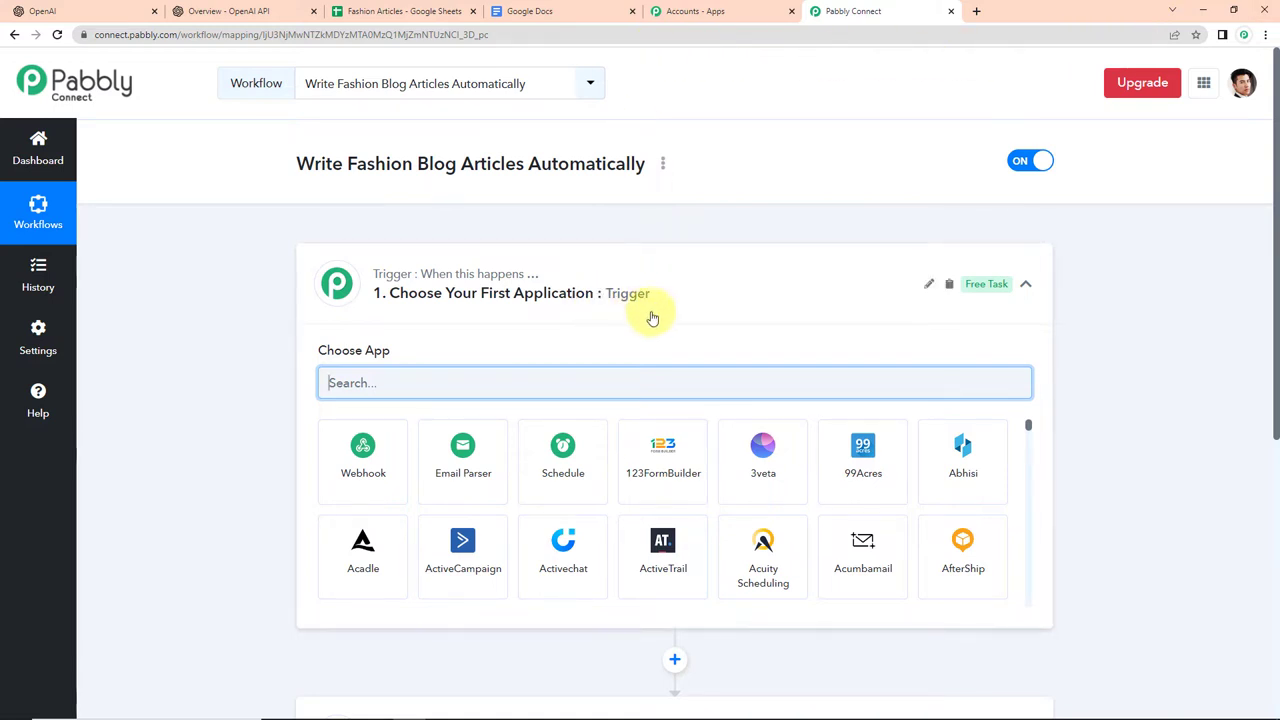
pyautogui.scroll(-2, 690, 341)
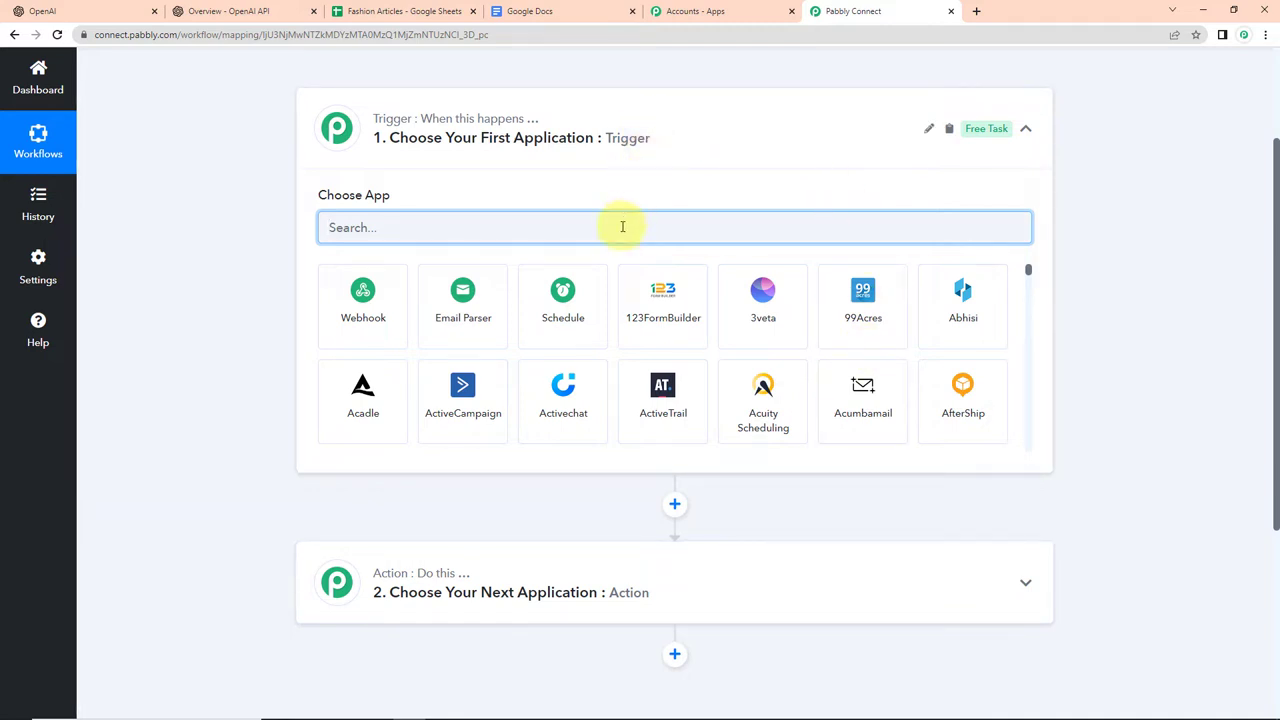
# Set the trigger to Google Sheets 'New or Updated Spreadsheet Row' and copy its webhook URL
pyautogui.write('google')
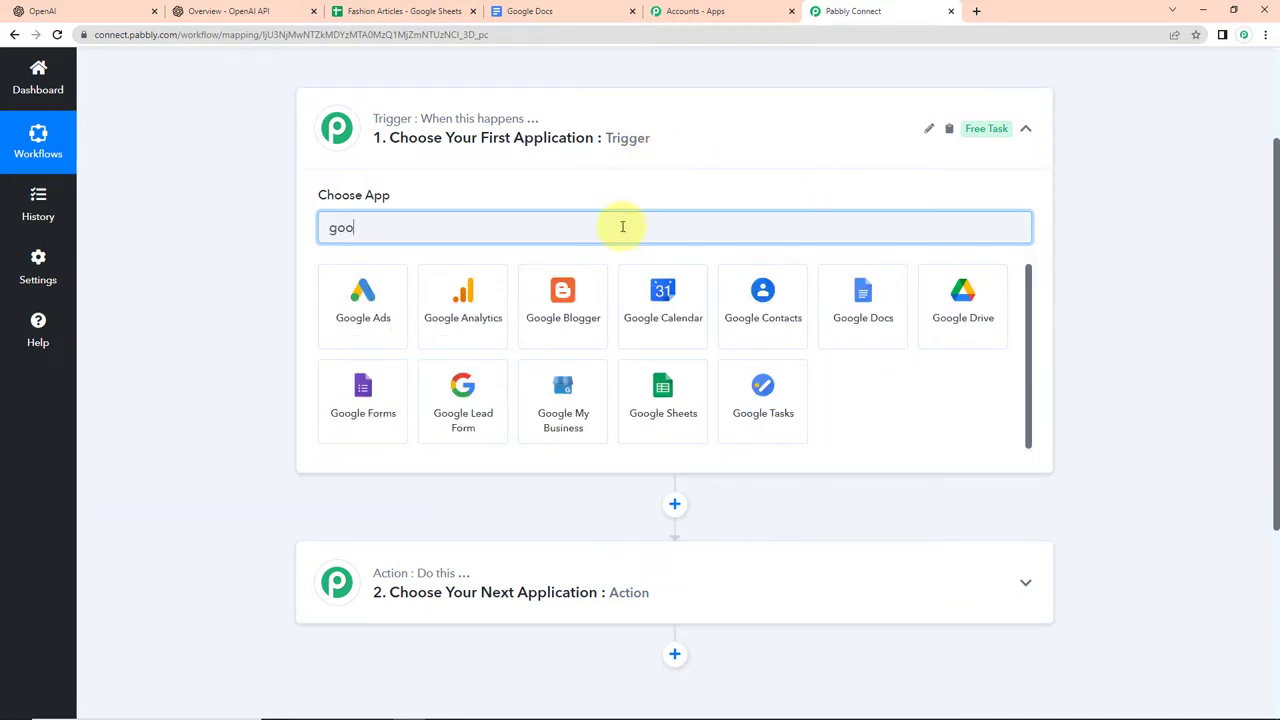
pyautogui.click(655, 385)
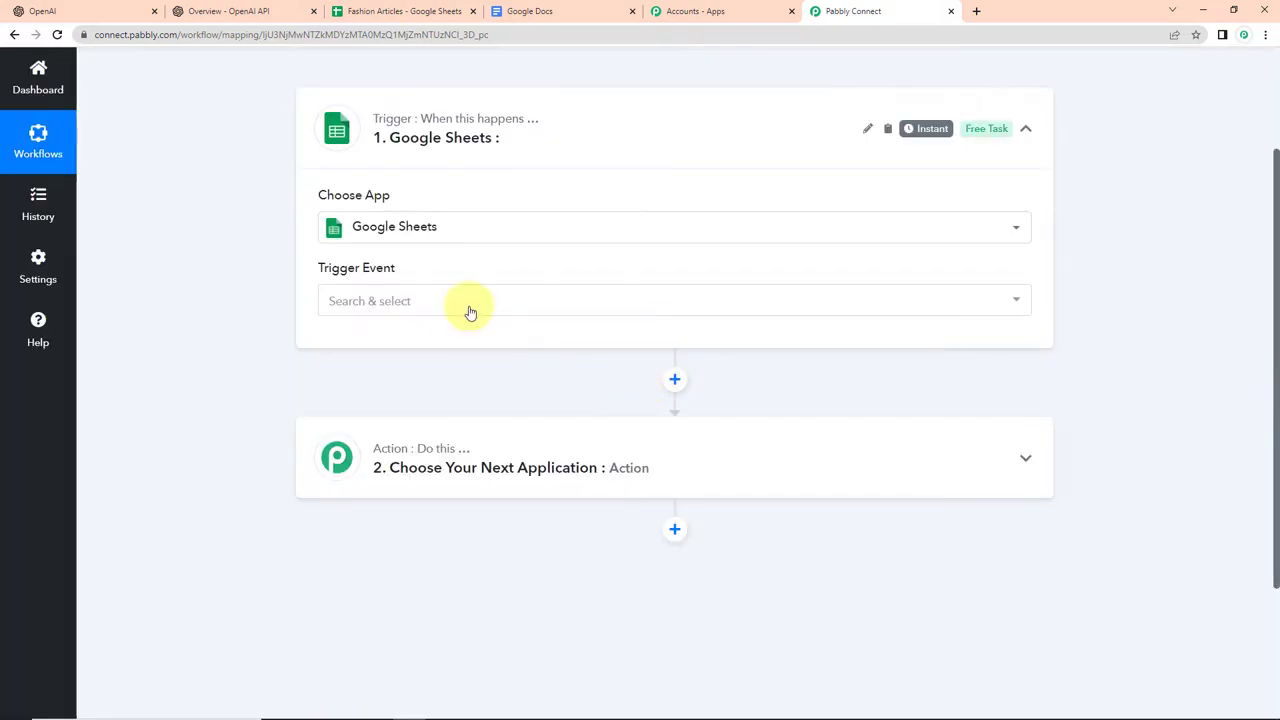
pyautogui.click(354, 304)
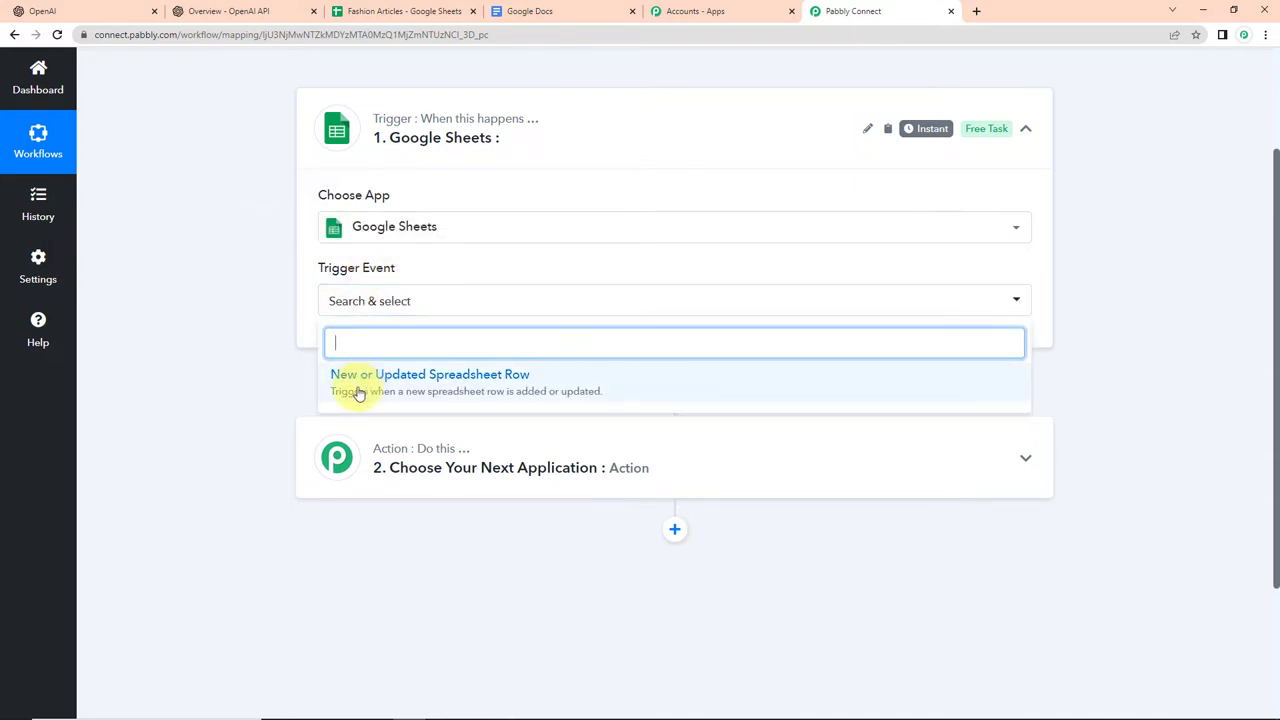
pyautogui.click(358, 390)
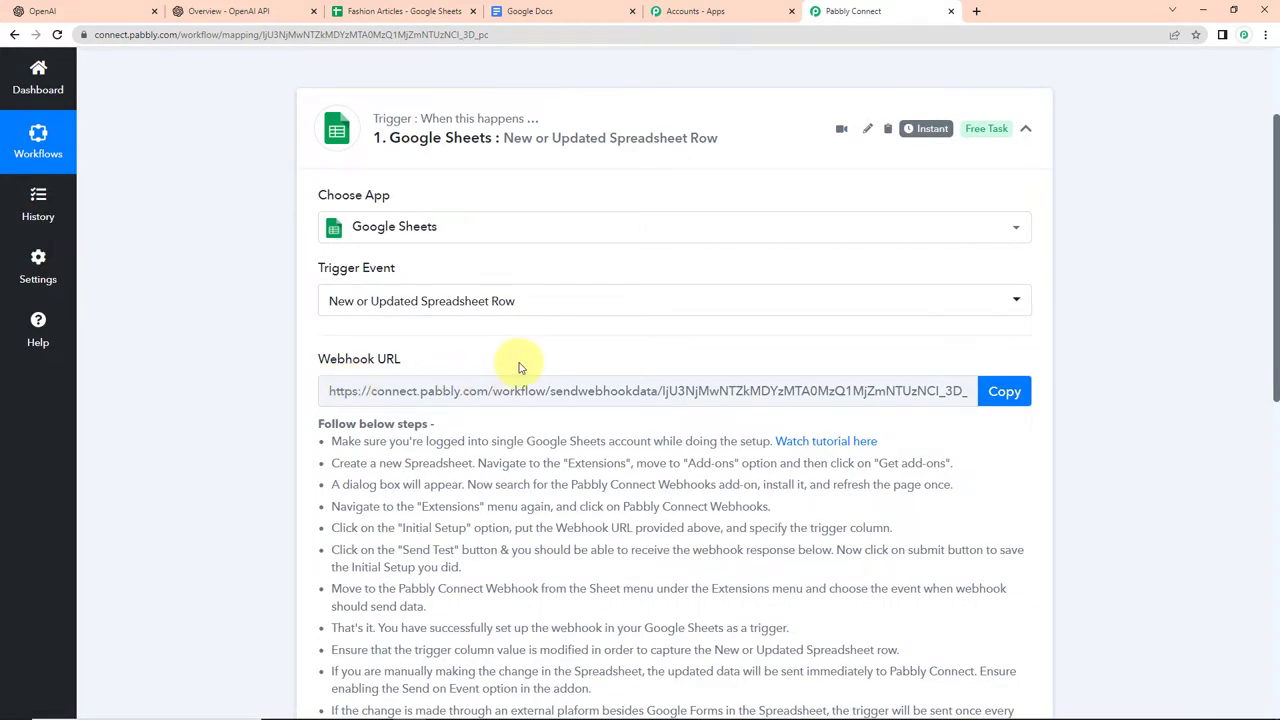
pyautogui.moveTo(325, 368)
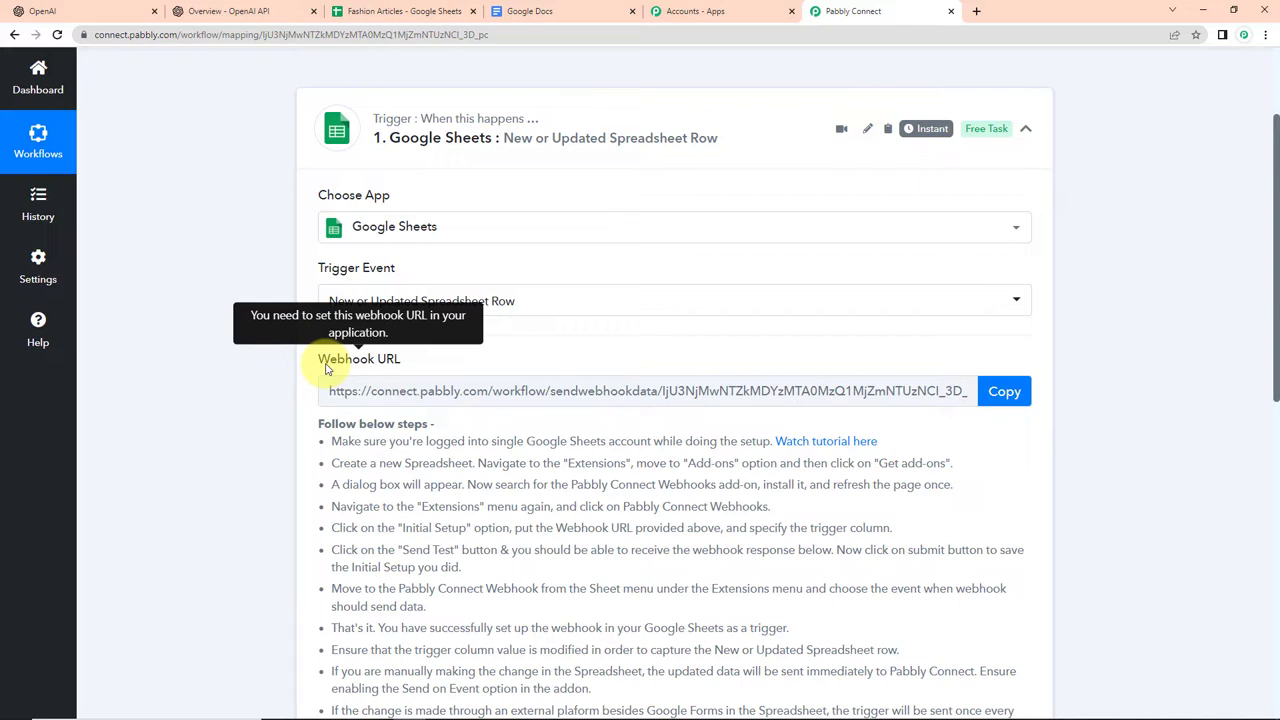
pyautogui.click(1002, 393)
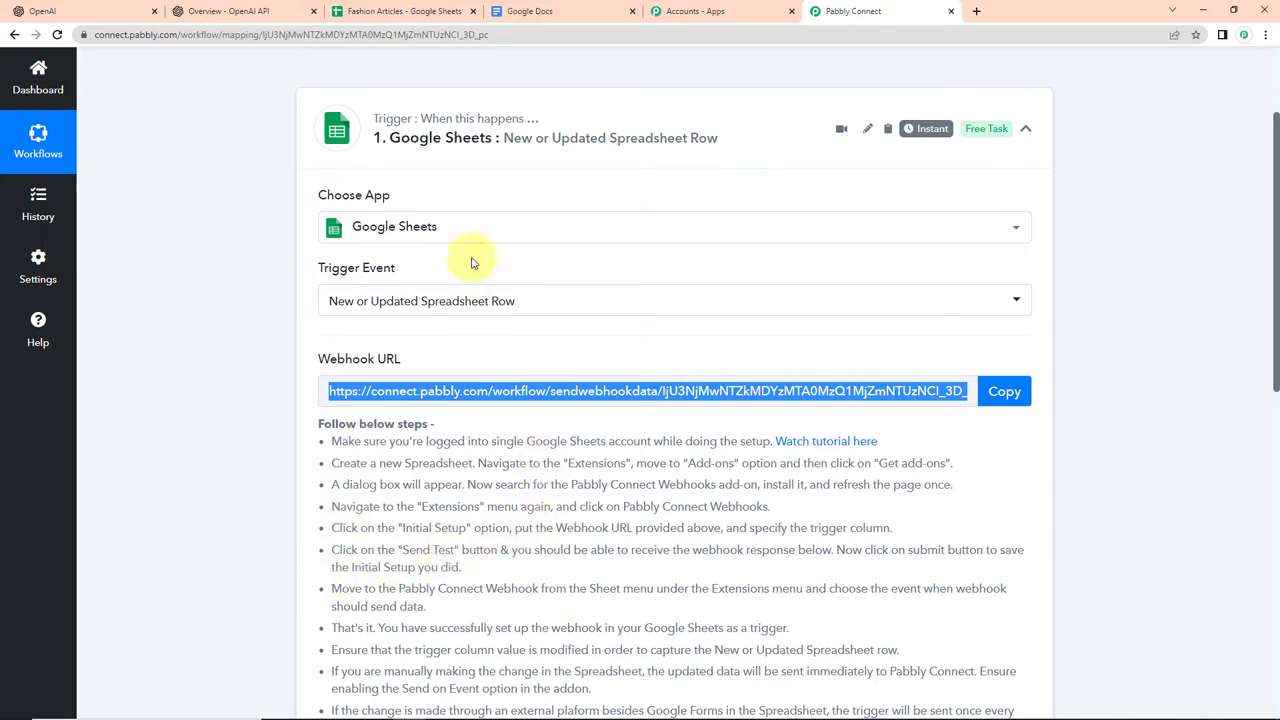
pyautogui.click(423, 14)
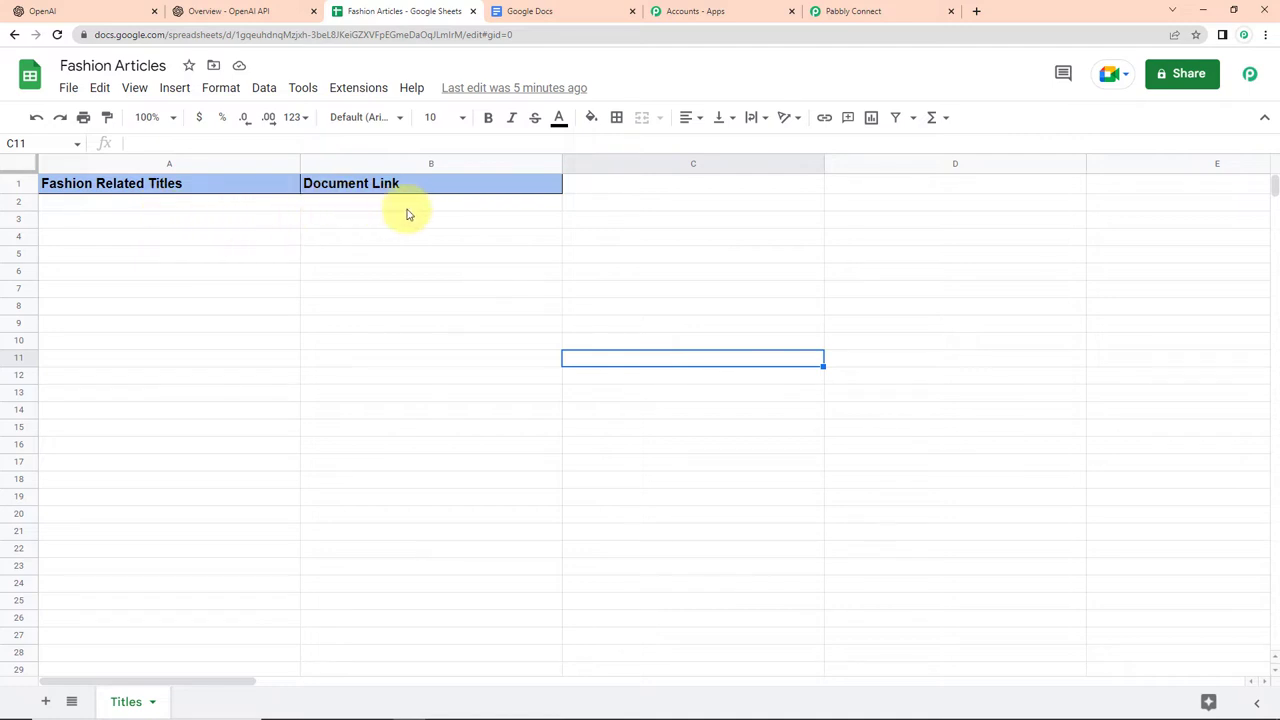
# Paste the title 'Latest Winter Jackets 2023' into cell A2
pyautogui.hotkey('ctrl', 'z')
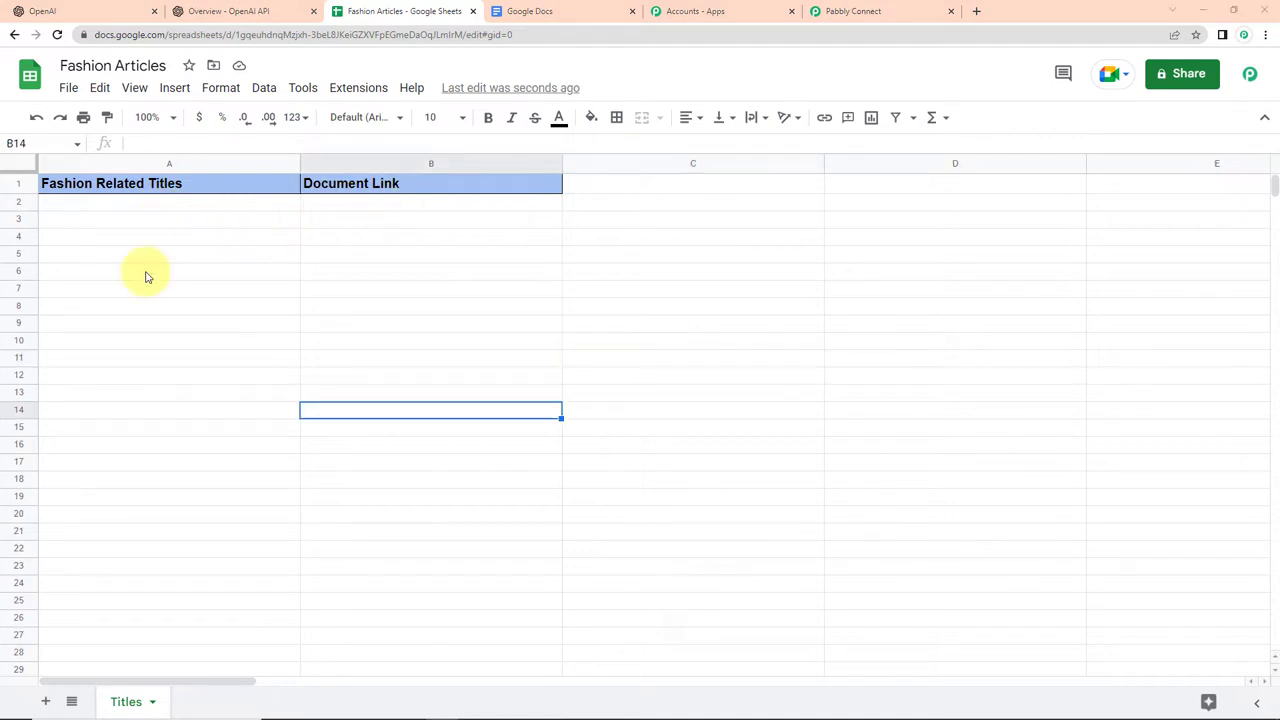
pyautogui.click(137, 207)
pyautogui.hotkey('ctrl', 'v')
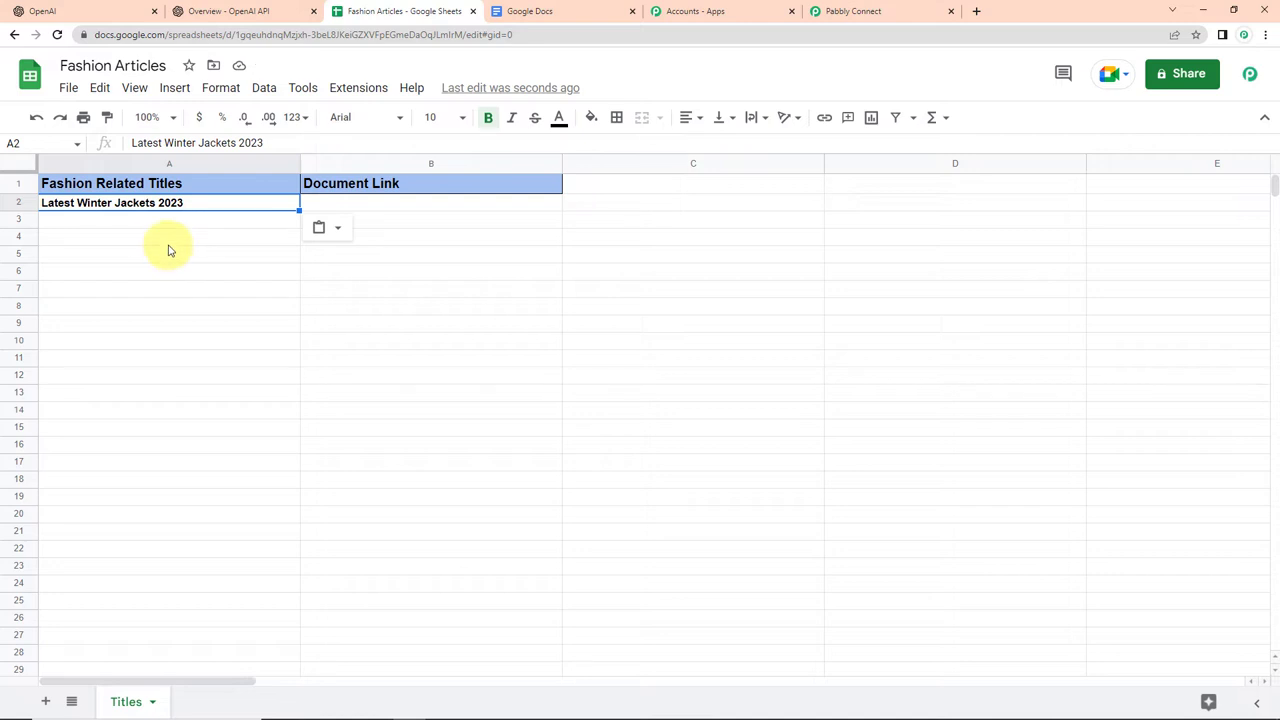
# Look up the Pabbly Connect Webhooks add-on in the Marketplace to confirm it's installed
pyautogui.click(370, 89)
pyautogui.moveTo(434, 120)
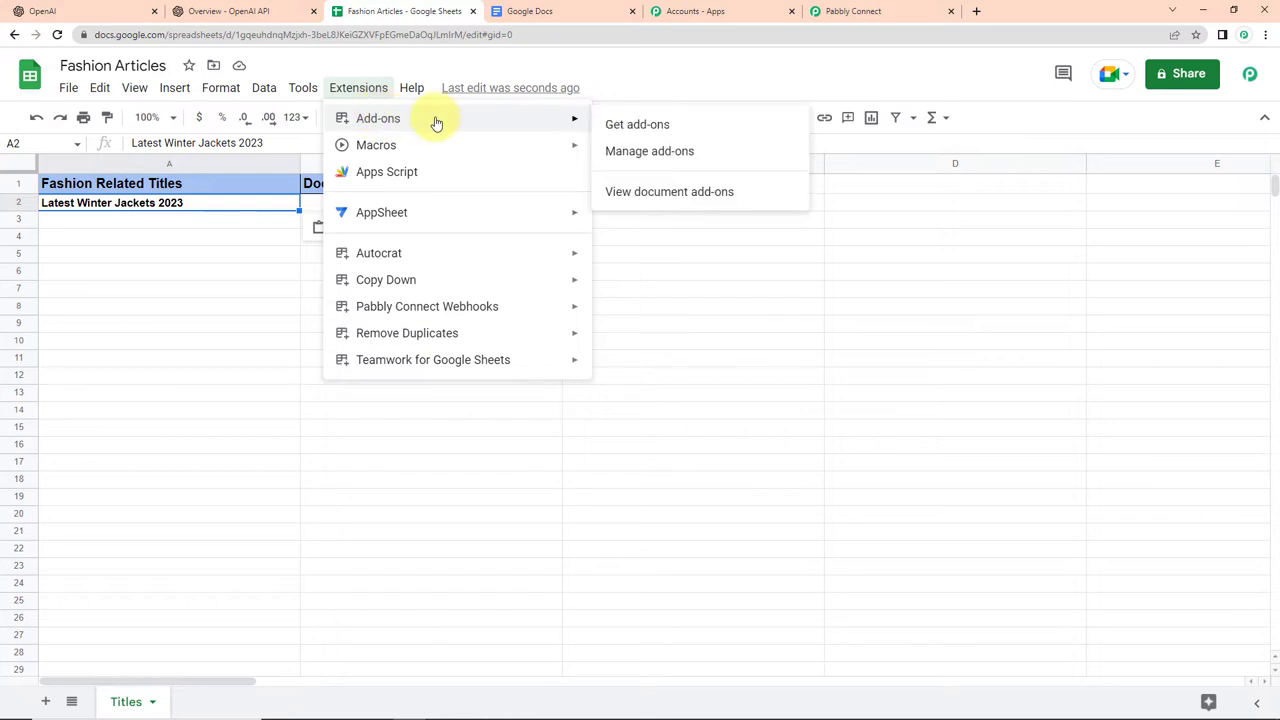
pyautogui.click(645, 124)
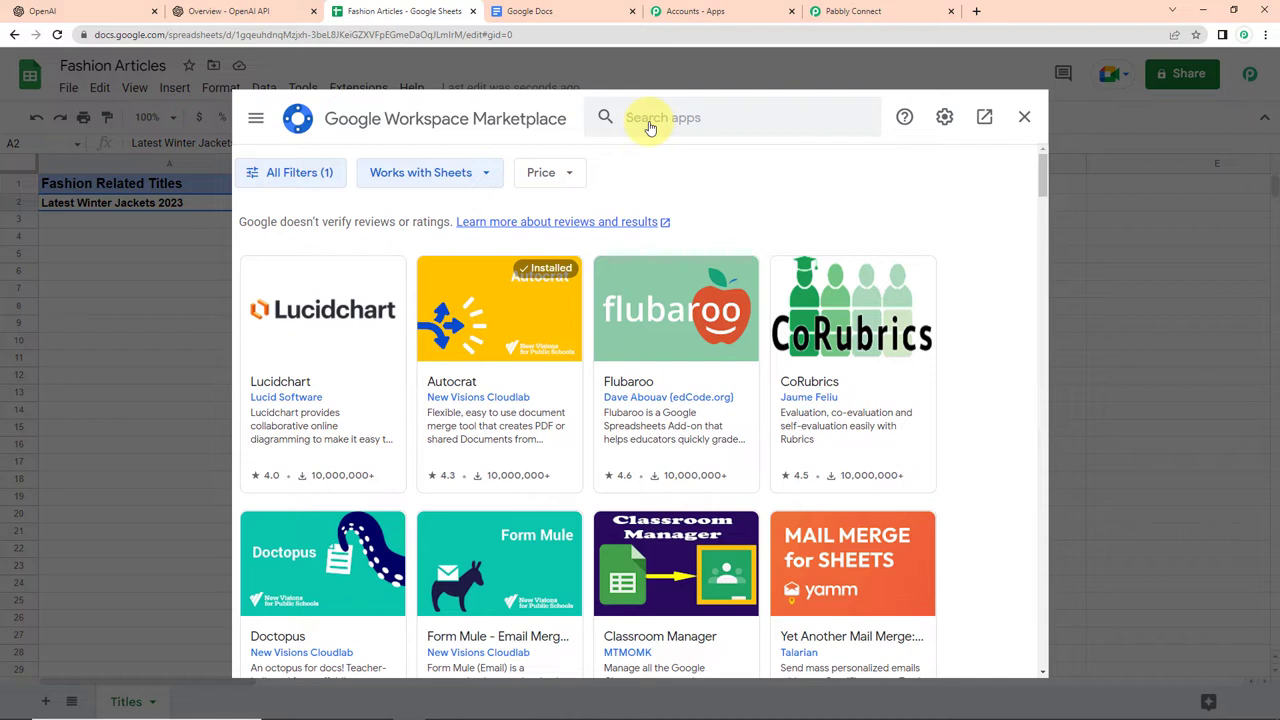
pyautogui.click(677, 120)
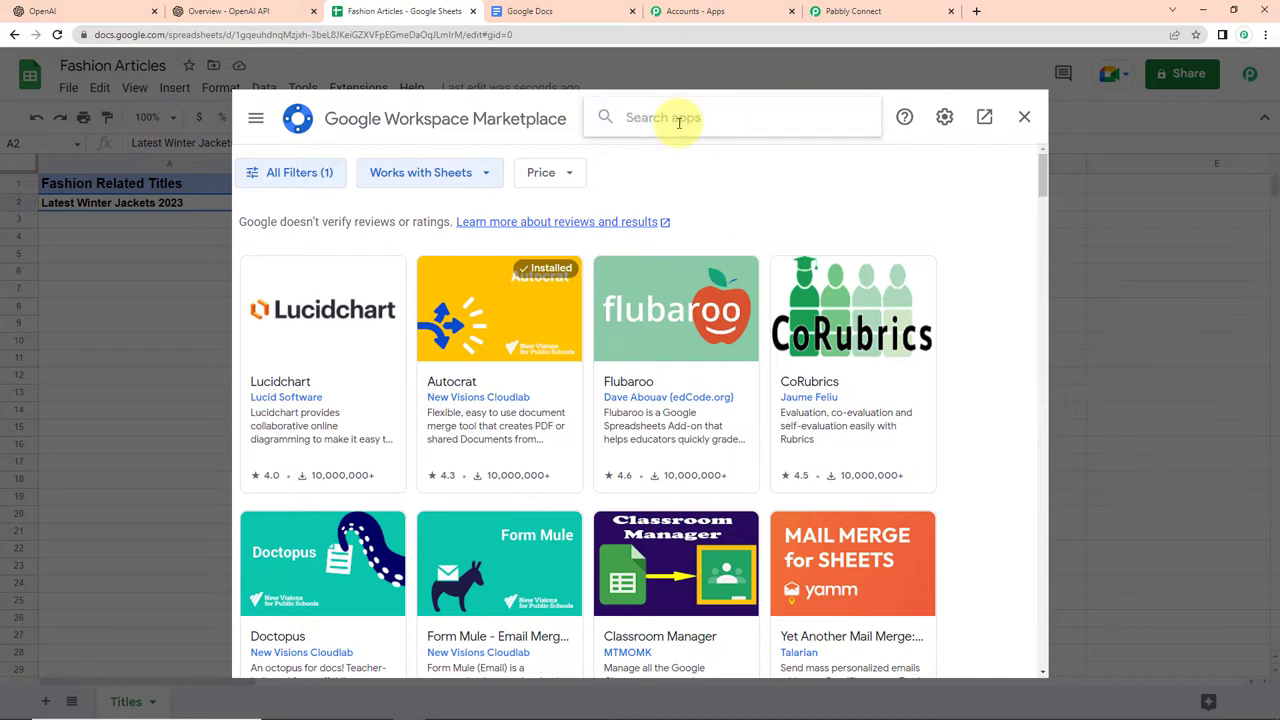
pyautogui.write('Pabbly')
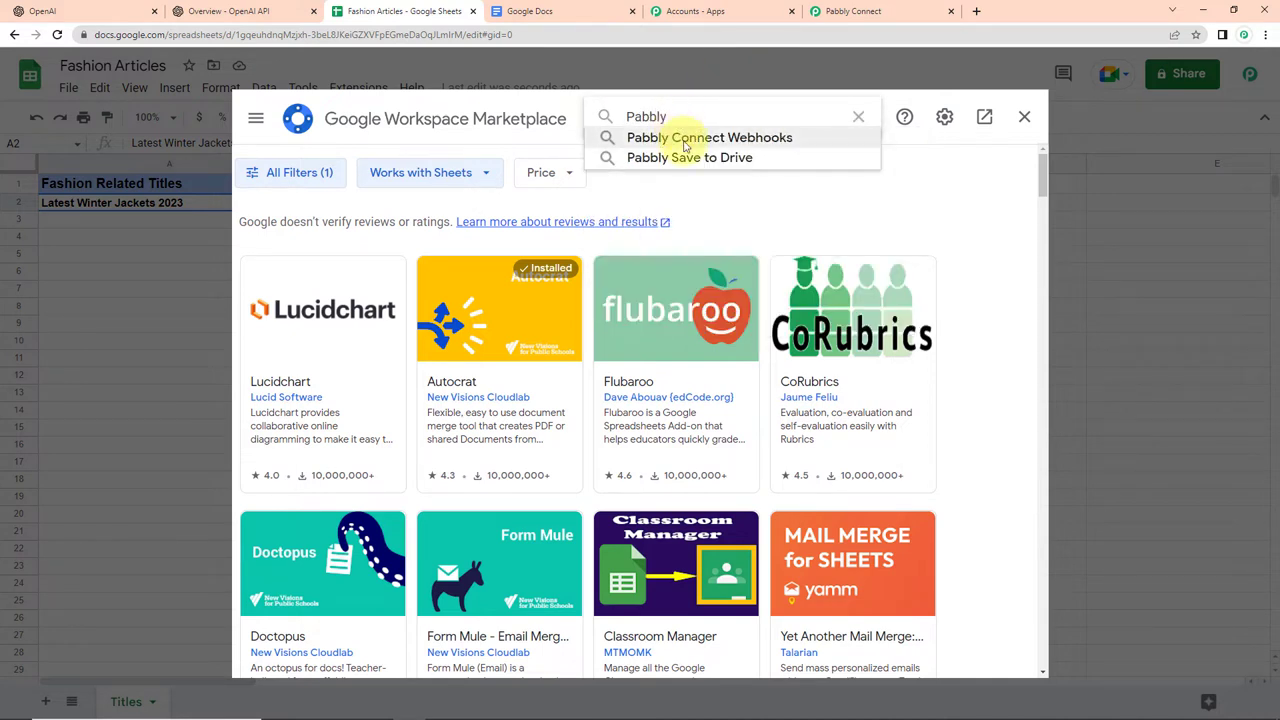
pyautogui.click(685, 140)
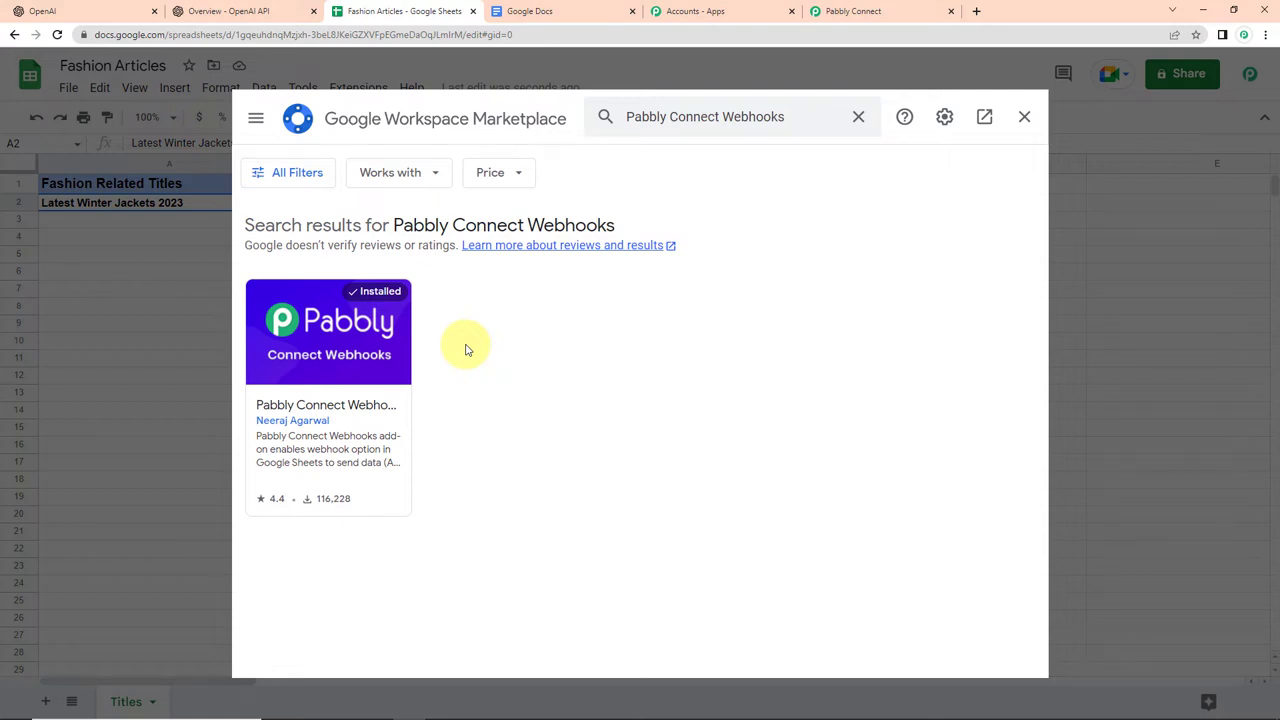
pyautogui.click(1024, 116)
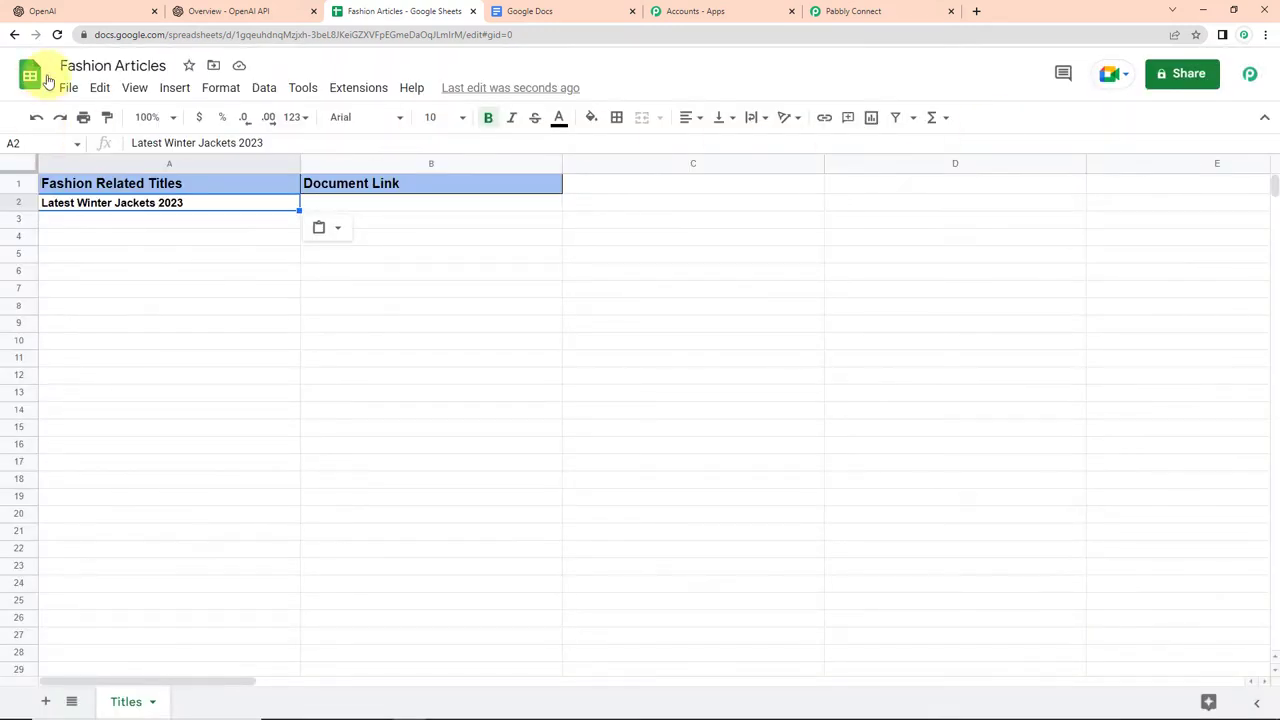
# Reload the spreadsheet and launch the Pabbly Connect Webhooks Initial Setup
pyautogui.click(57, 34)
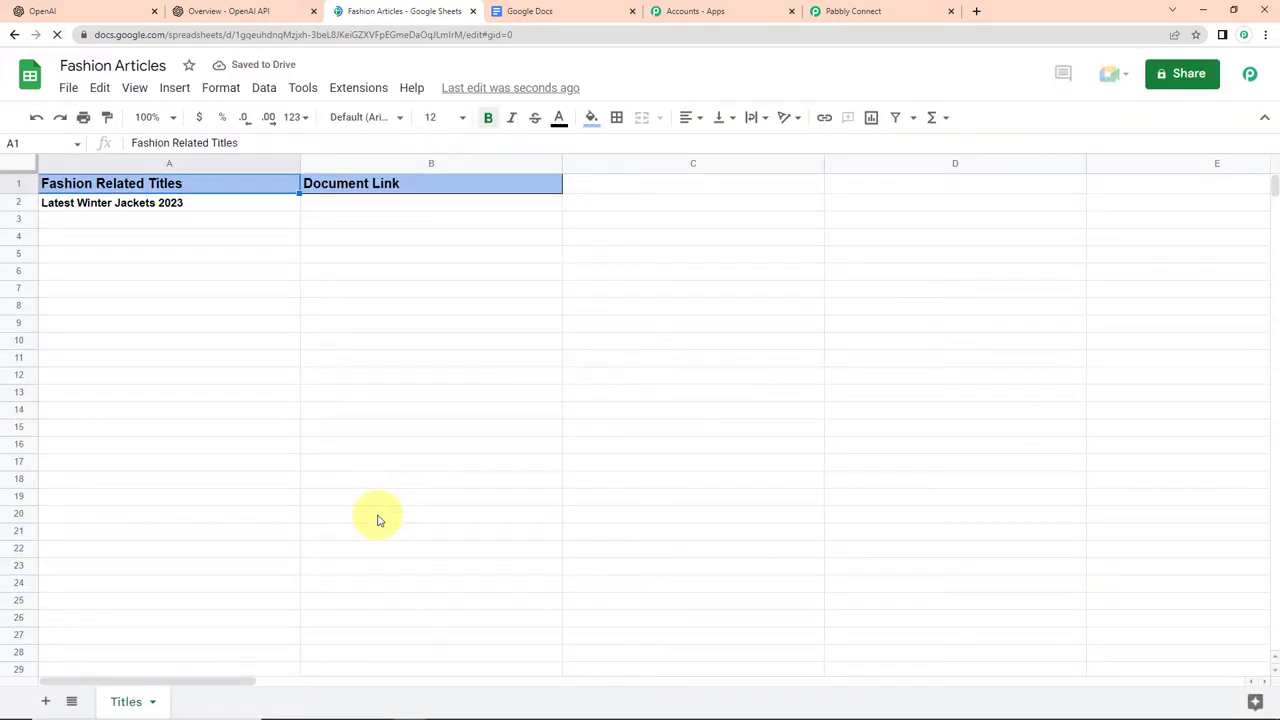
pyautogui.click(355, 90)
pyautogui.moveTo(383, 314)
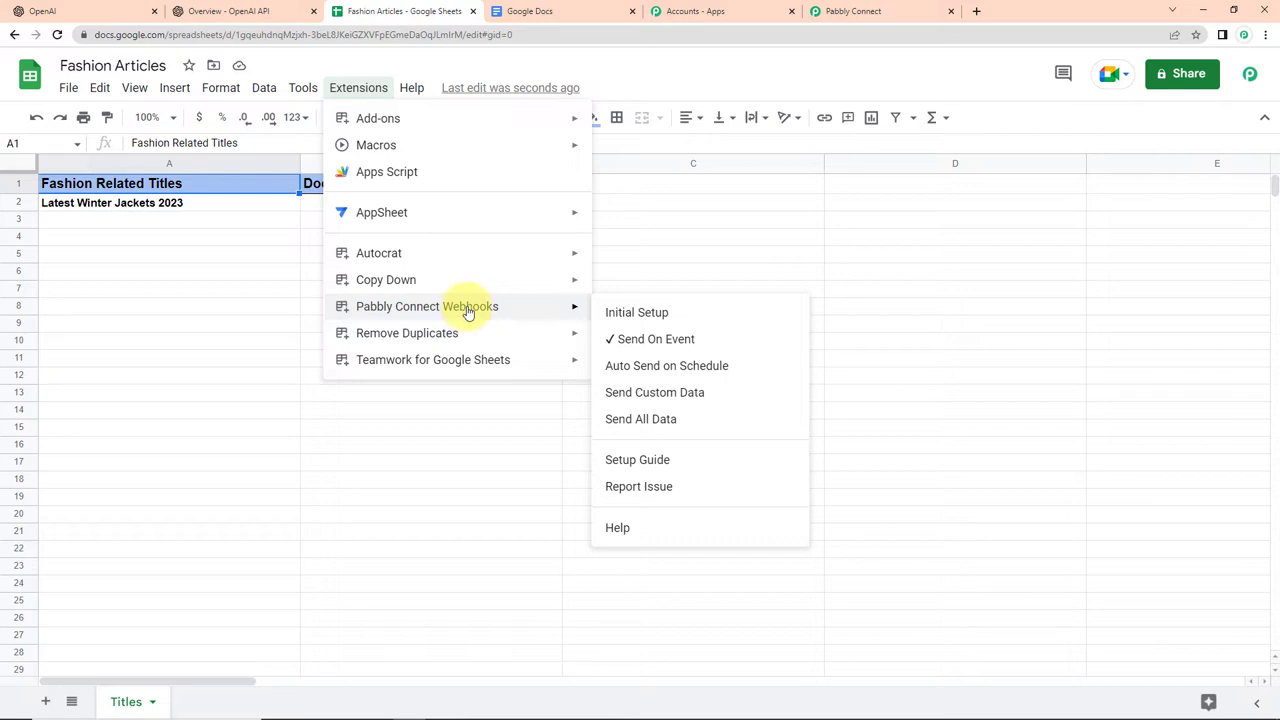
pyautogui.click(667, 314)
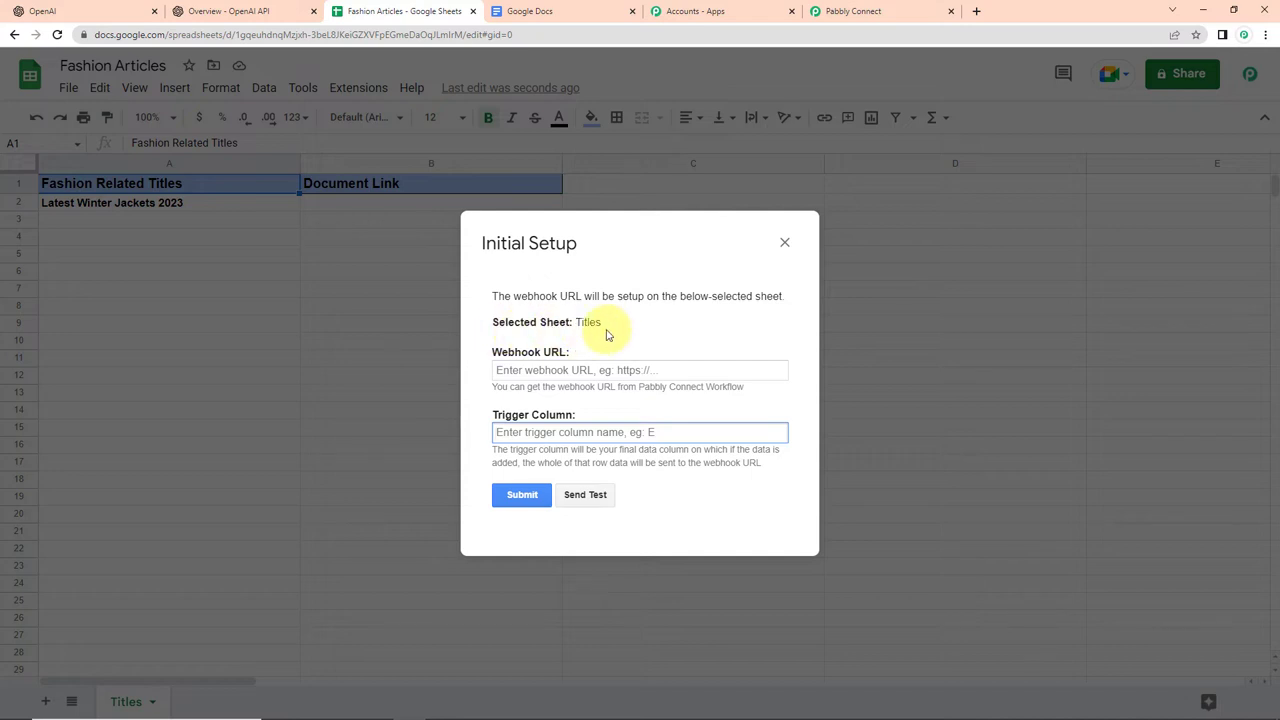
pyautogui.click(860, 13)
# Enter the copied Pabbly webhook URL and trigger column A in the Initial Setup dialog
pyautogui.click(1000, 389)
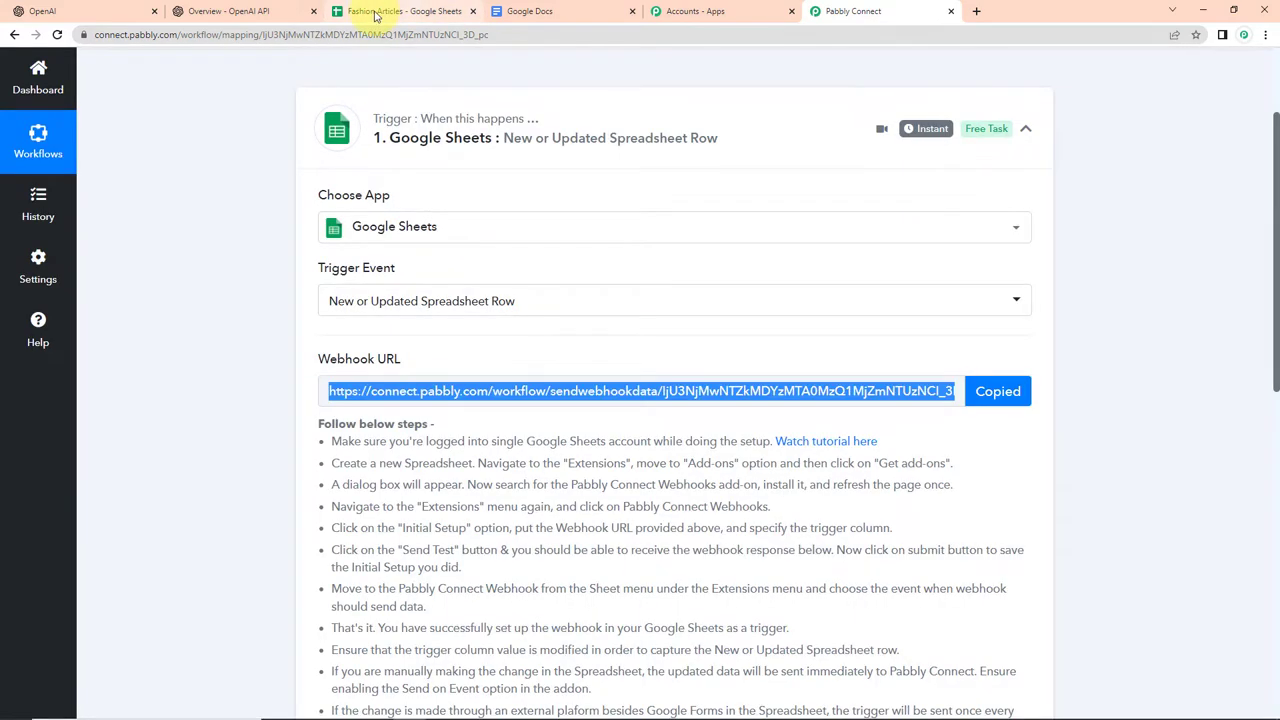
pyautogui.click(376, 13)
pyautogui.click(567, 372)
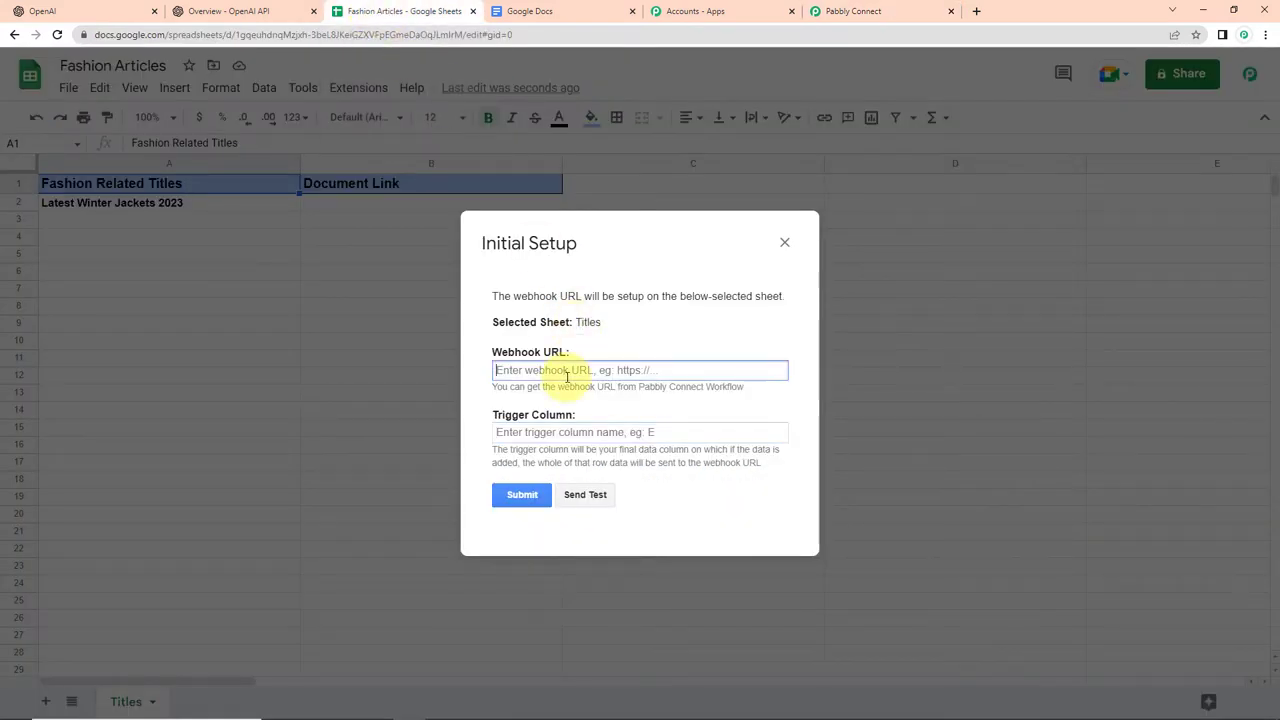
pyautogui.hotkey('ctrl', 'v')
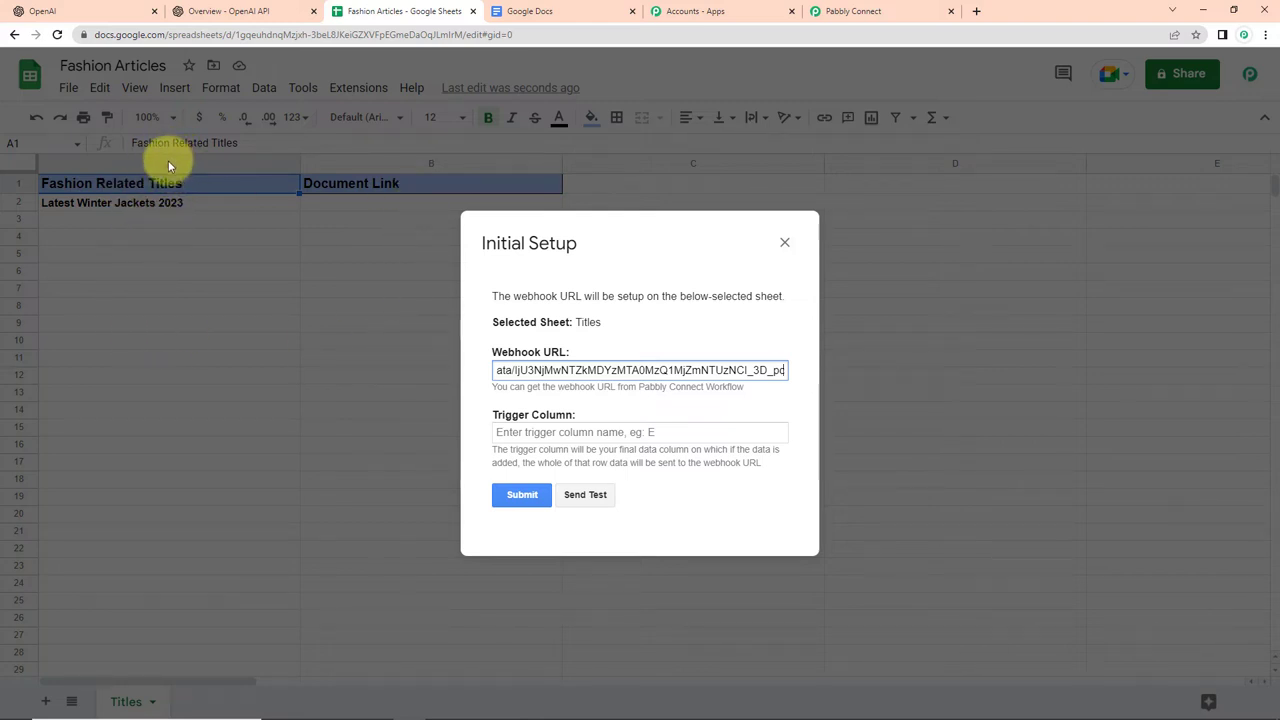
pyautogui.click(541, 432)
pyautogui.write('A')
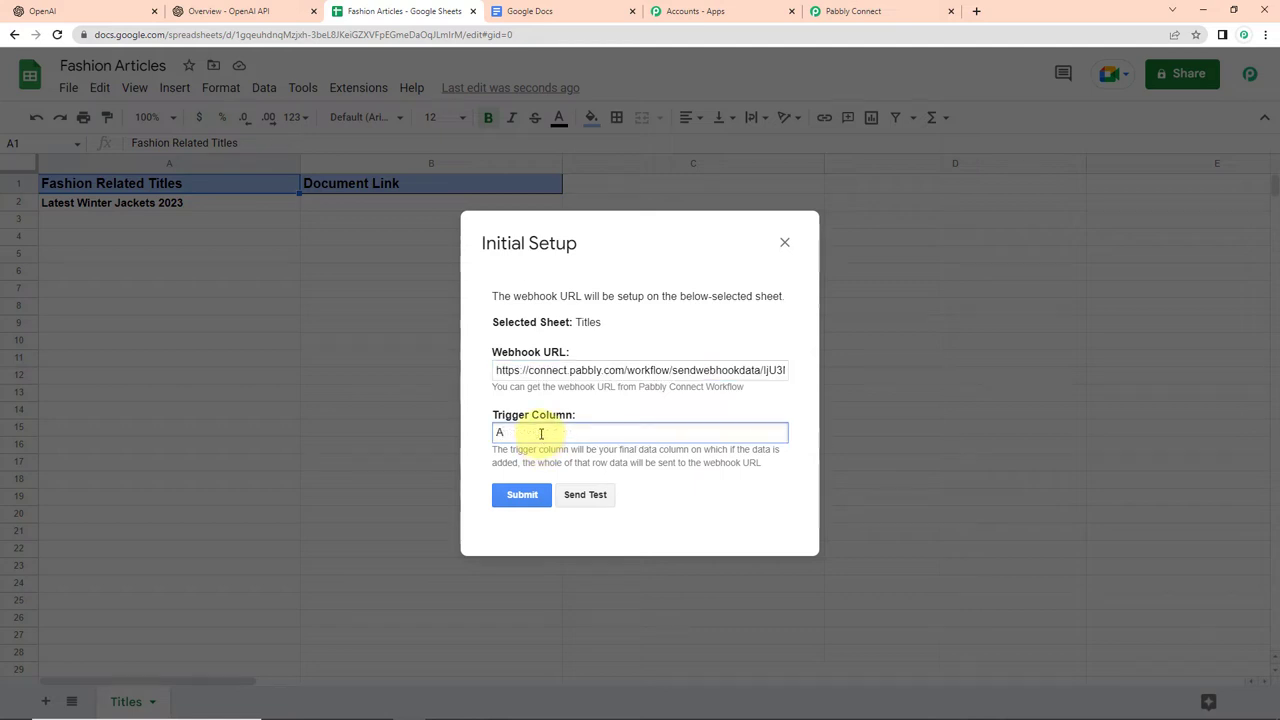
# Send a test row, submit the webhook setup, and close the dialog
pyautogui.click(594, 497)
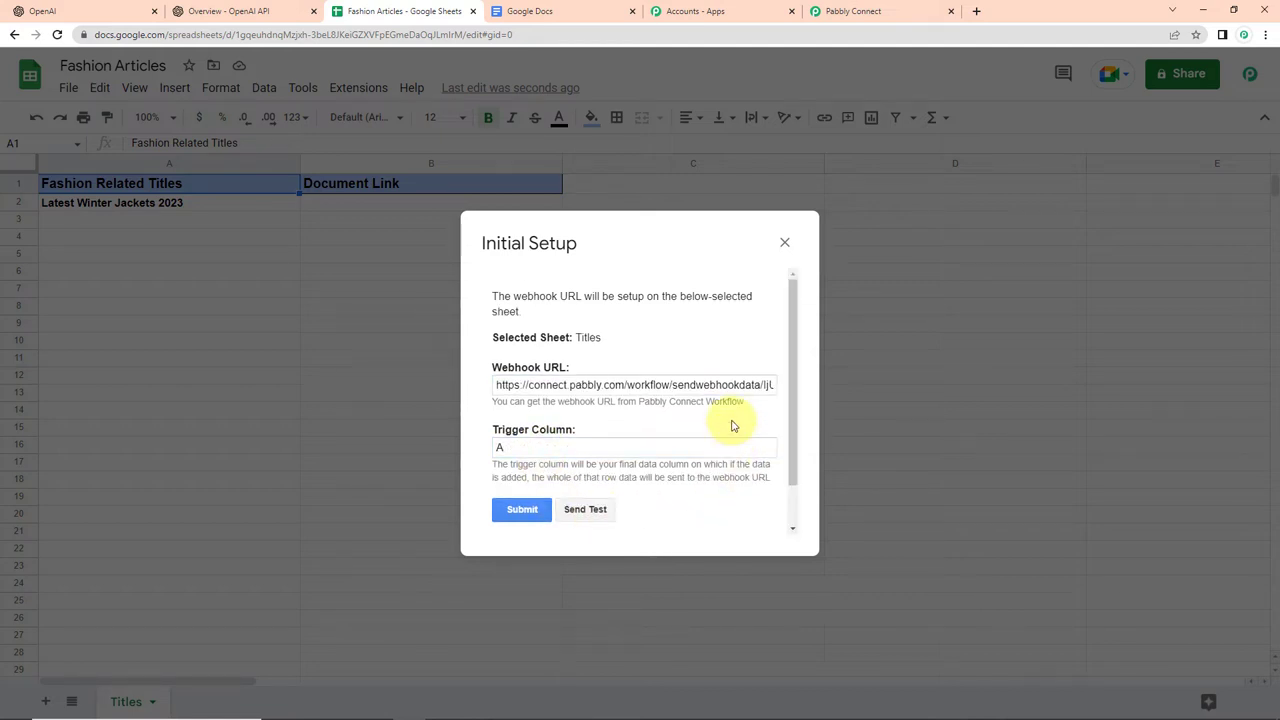
pyautogui.scroll(-2, 728, 508)
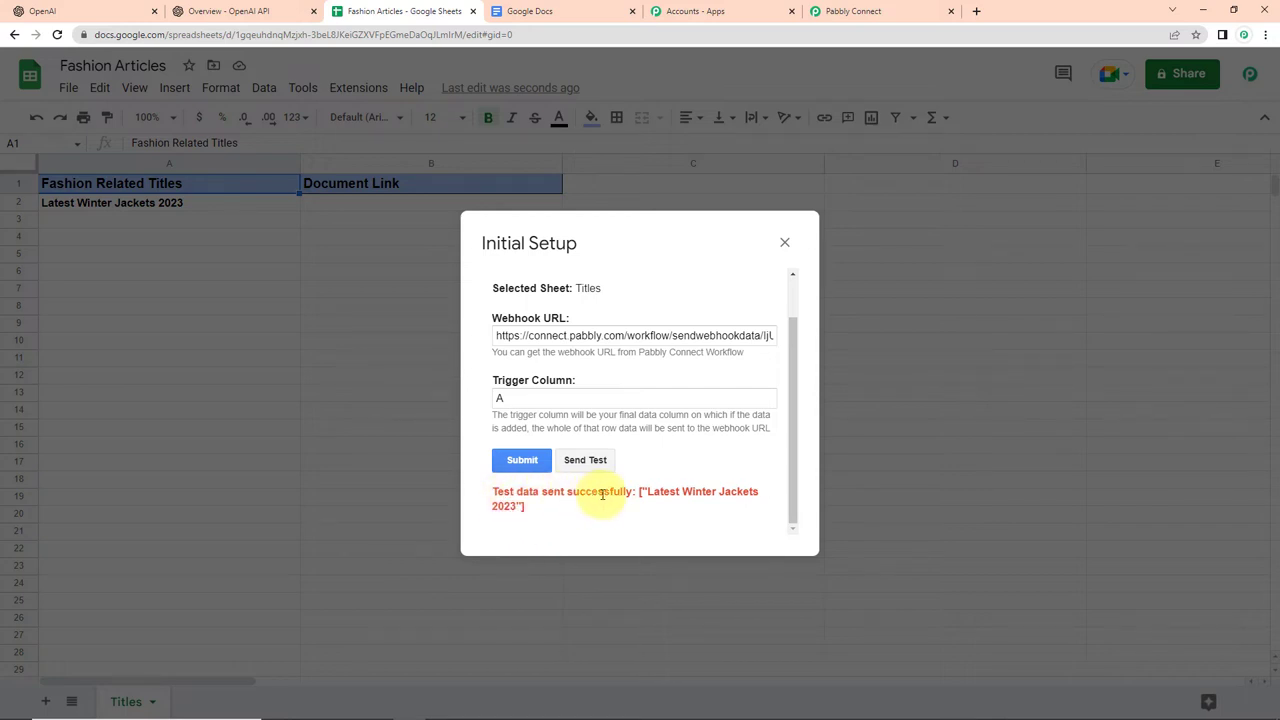
pyautogui.click(522, 460)
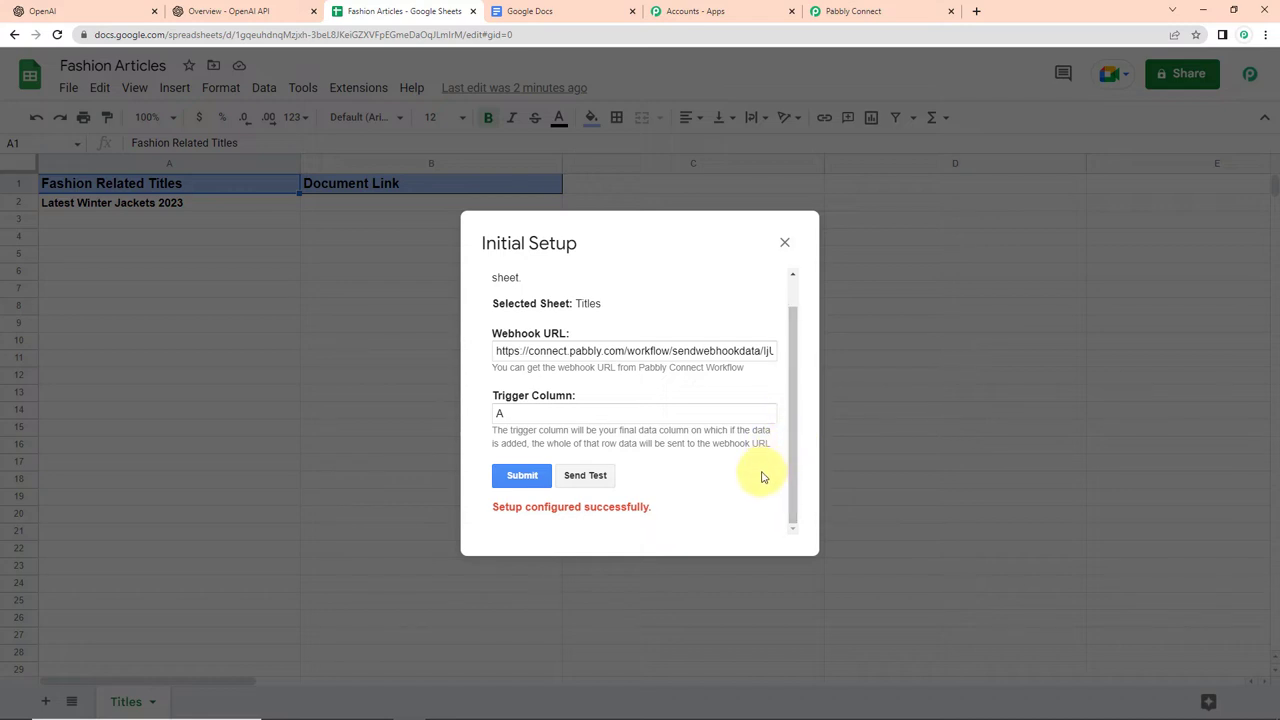
pyautogui.click(785, 242)
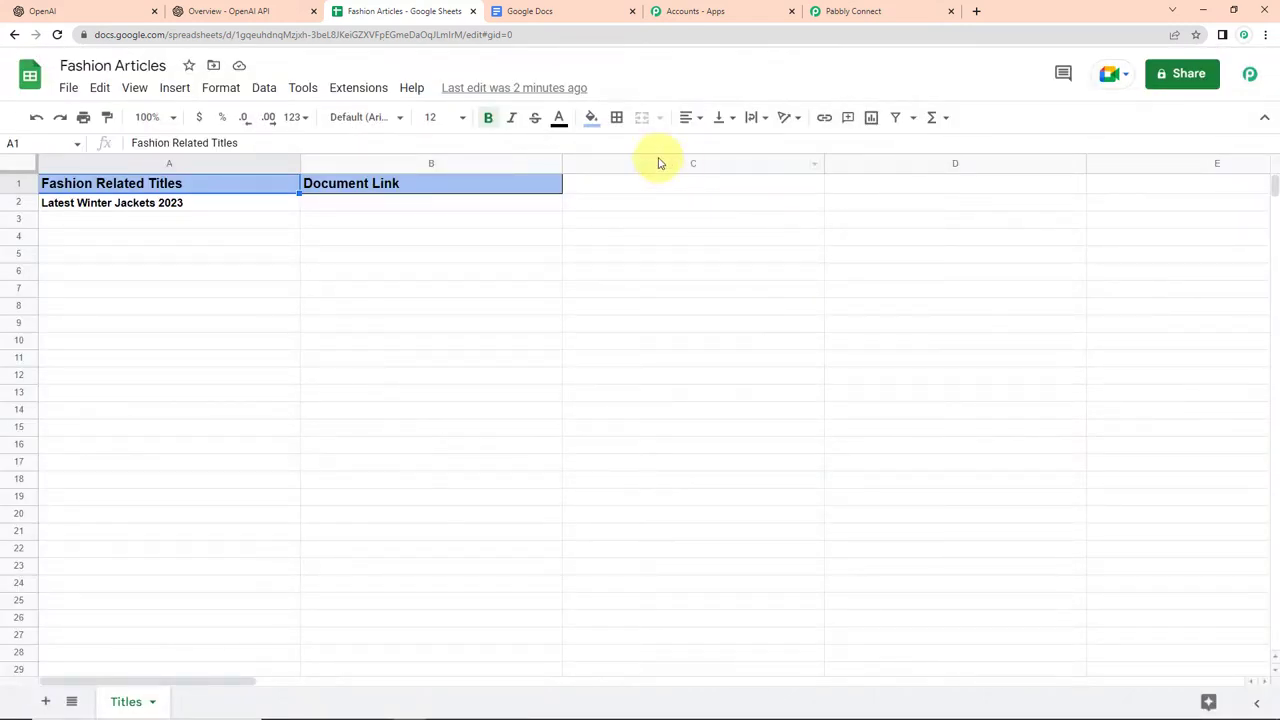
pyautogui.click(343, 90)
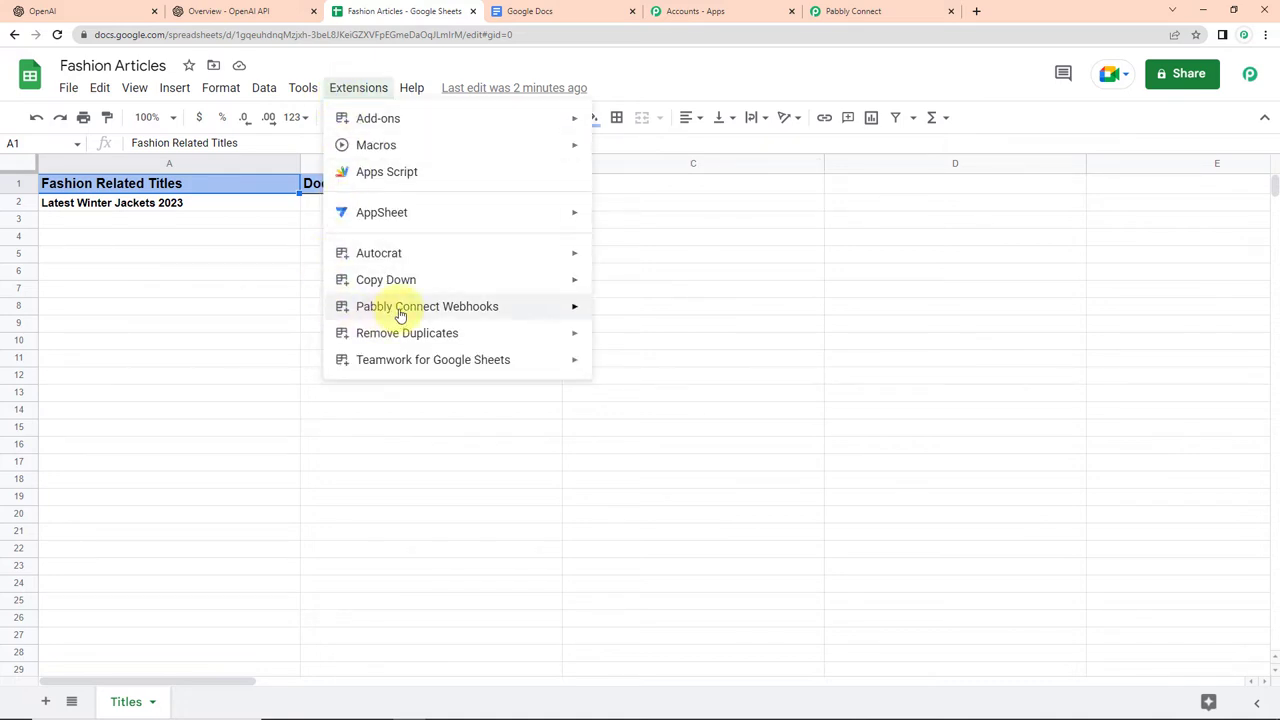
pyautogui.moveTo(400, 314)
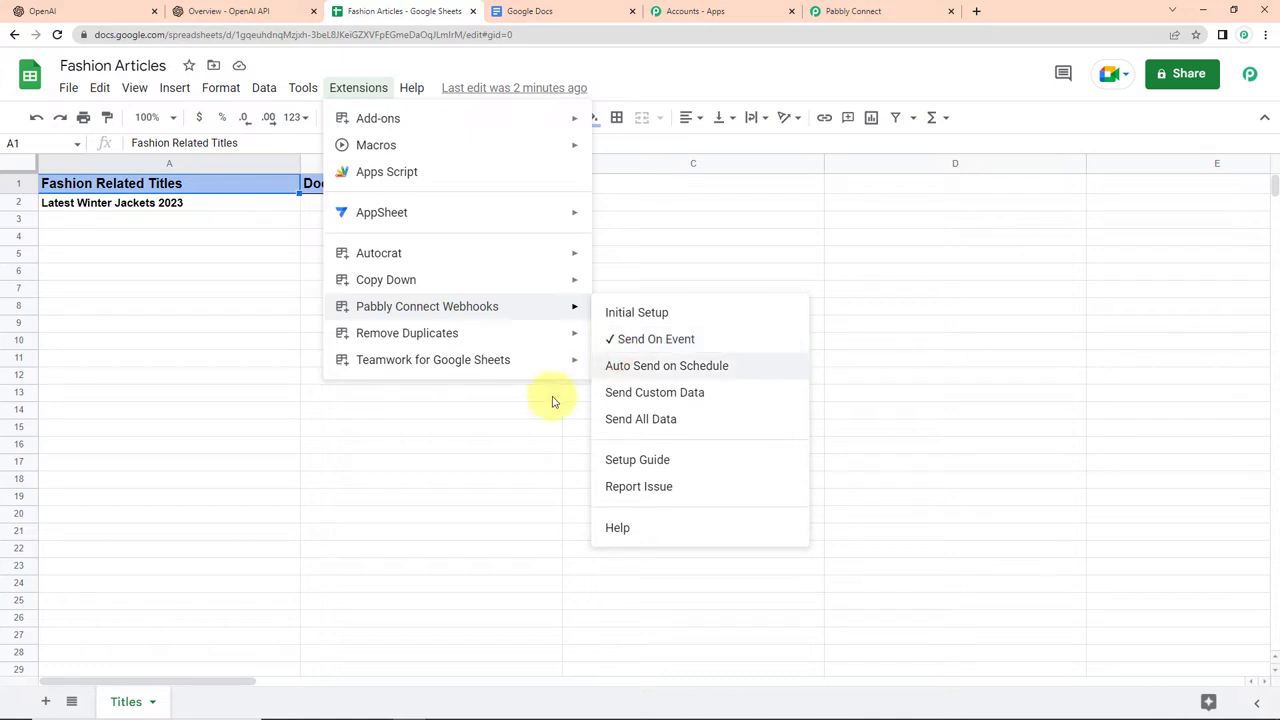
pyautogui.click(529, 411)
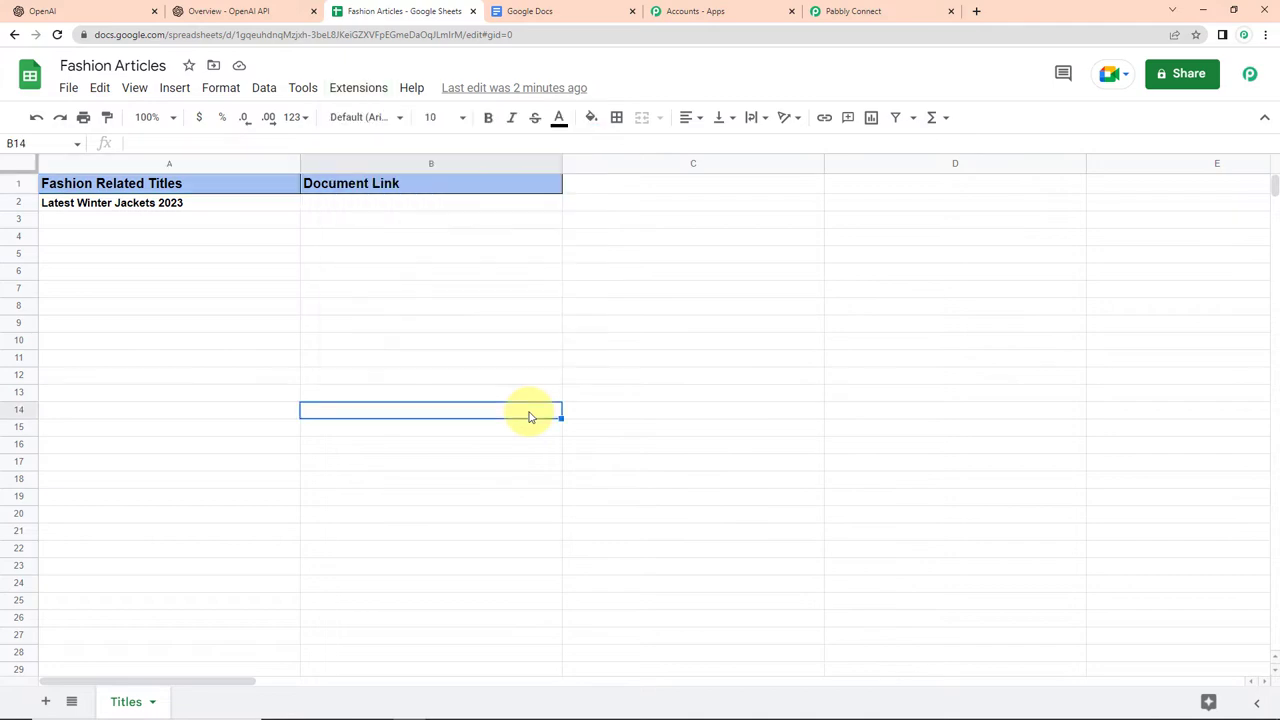
# Review the captured response: spreadsheet, sheet Titles, SheetID, row 2, 'Latest Winter Jackets 2023'
pyautogui.click(856, 12)
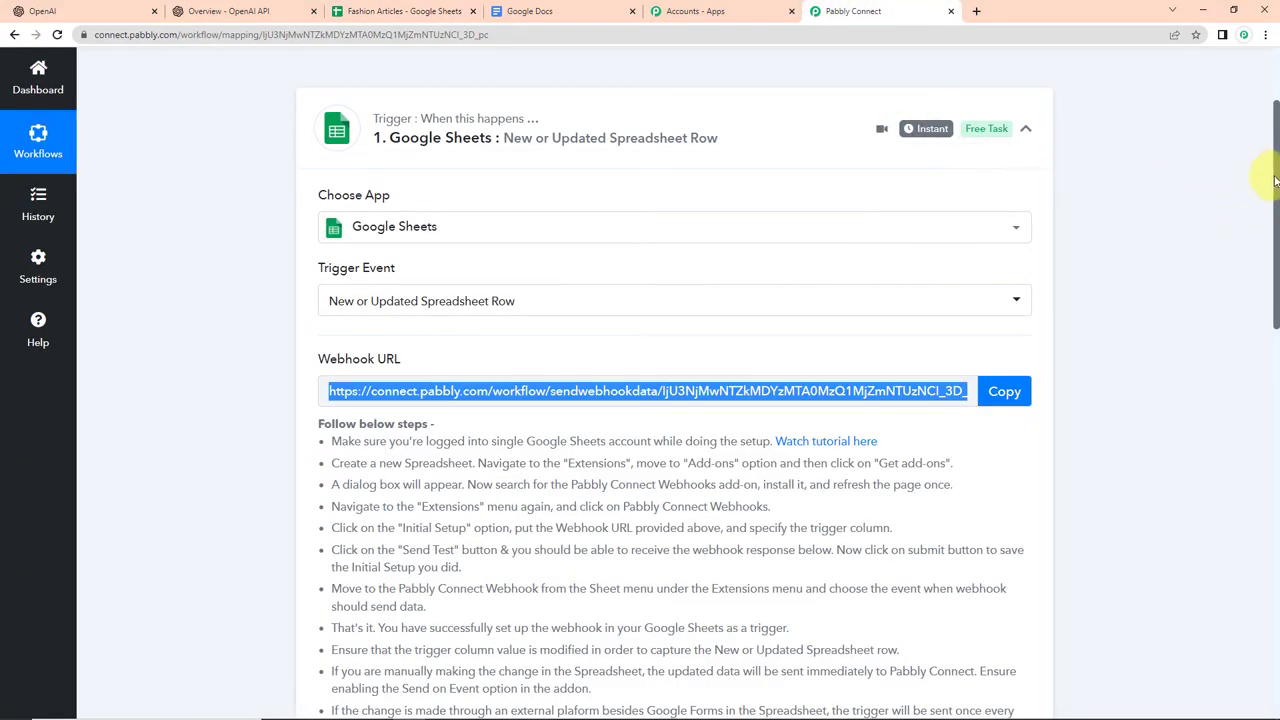
pyautogui.moveTo(1275, 180); pyautogui.dragTo(1275, 415)
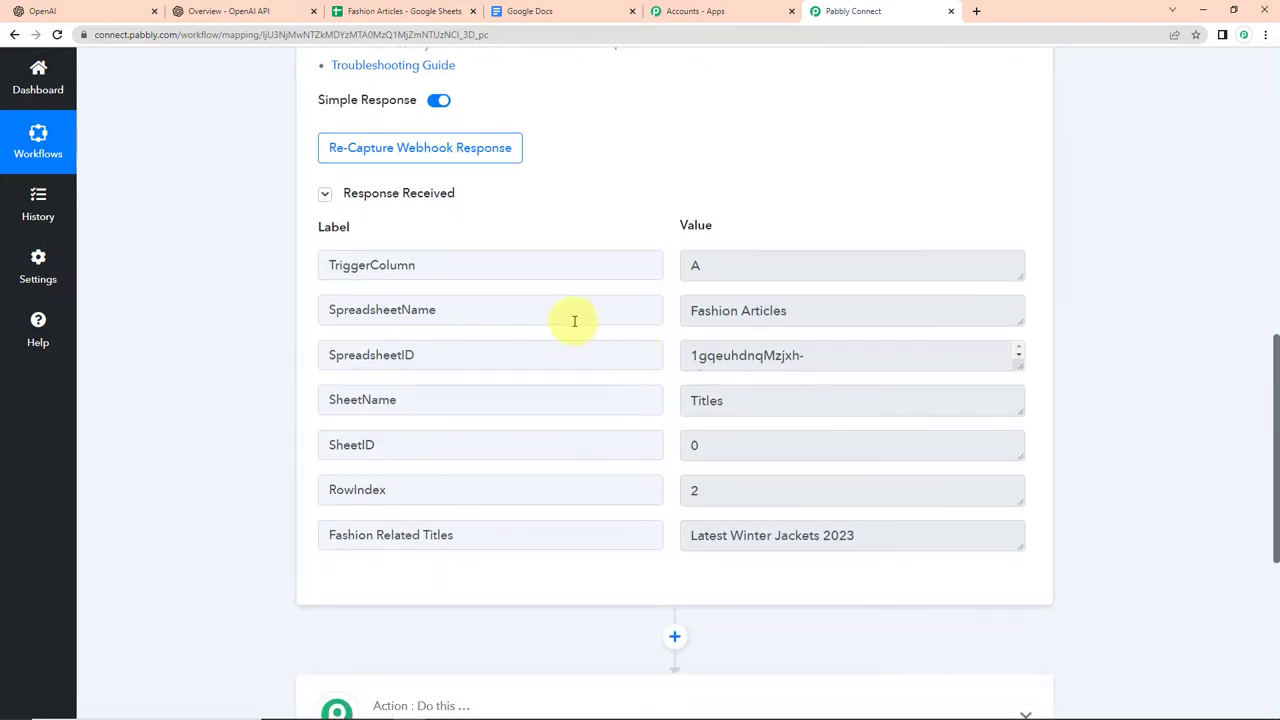
pyautogui.moveTo(694, 312); pyautogui.dragTo(916, 362)
pyautogui.moveTo(686, 402); pyautogui.dragTo(794, 403)
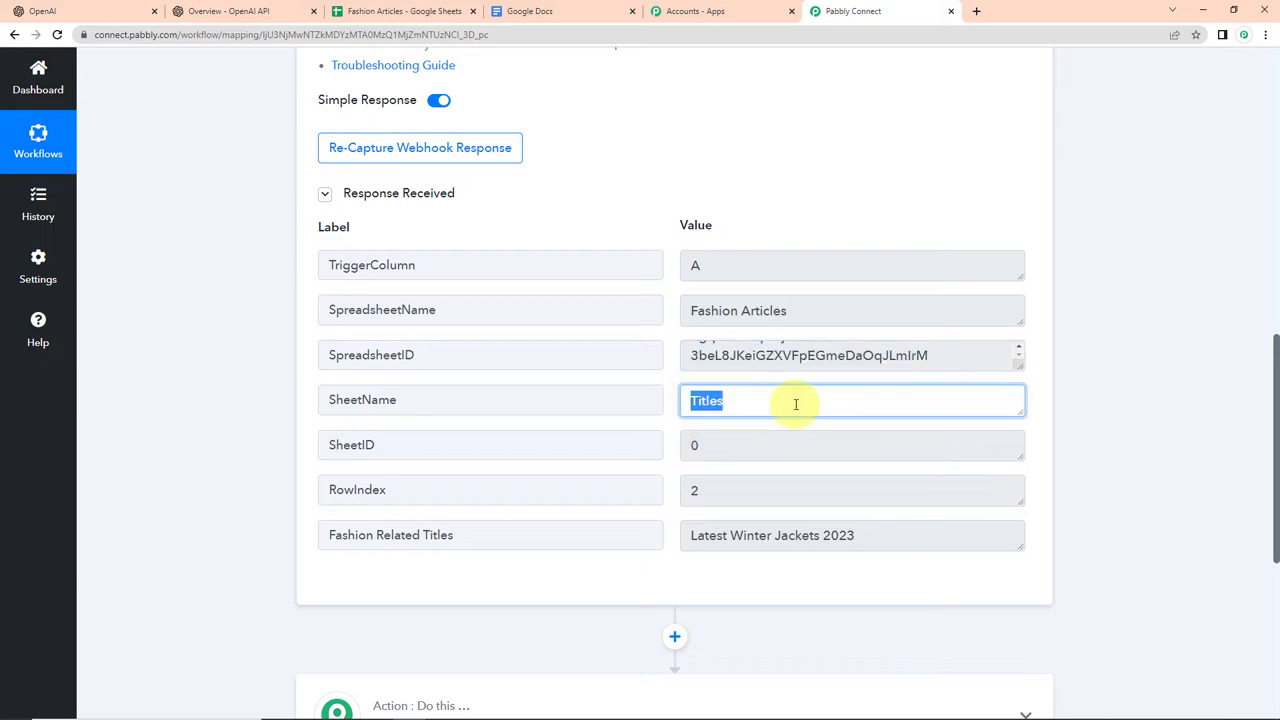
pyautogui.moveTo(680, 445); pyautogui.dragTo(714, 443)
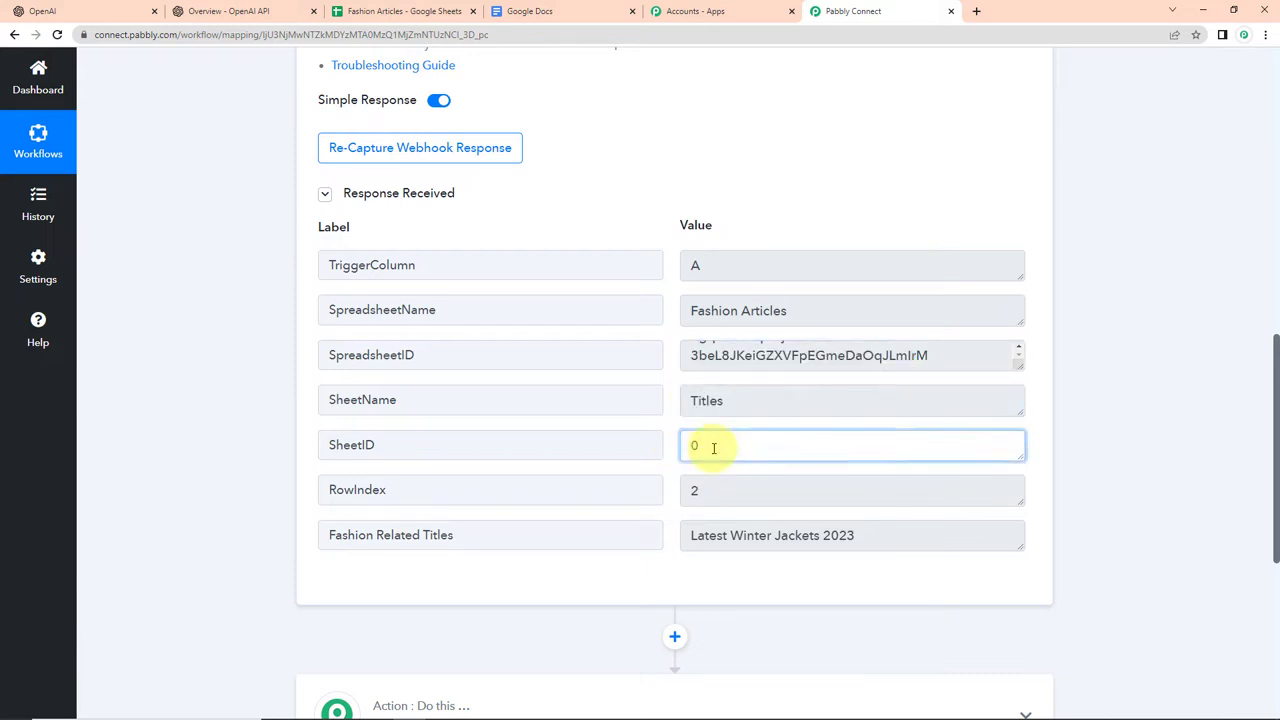
pyautogui.moveTo(691, 491); pyautogui.dragTo(726, 491)
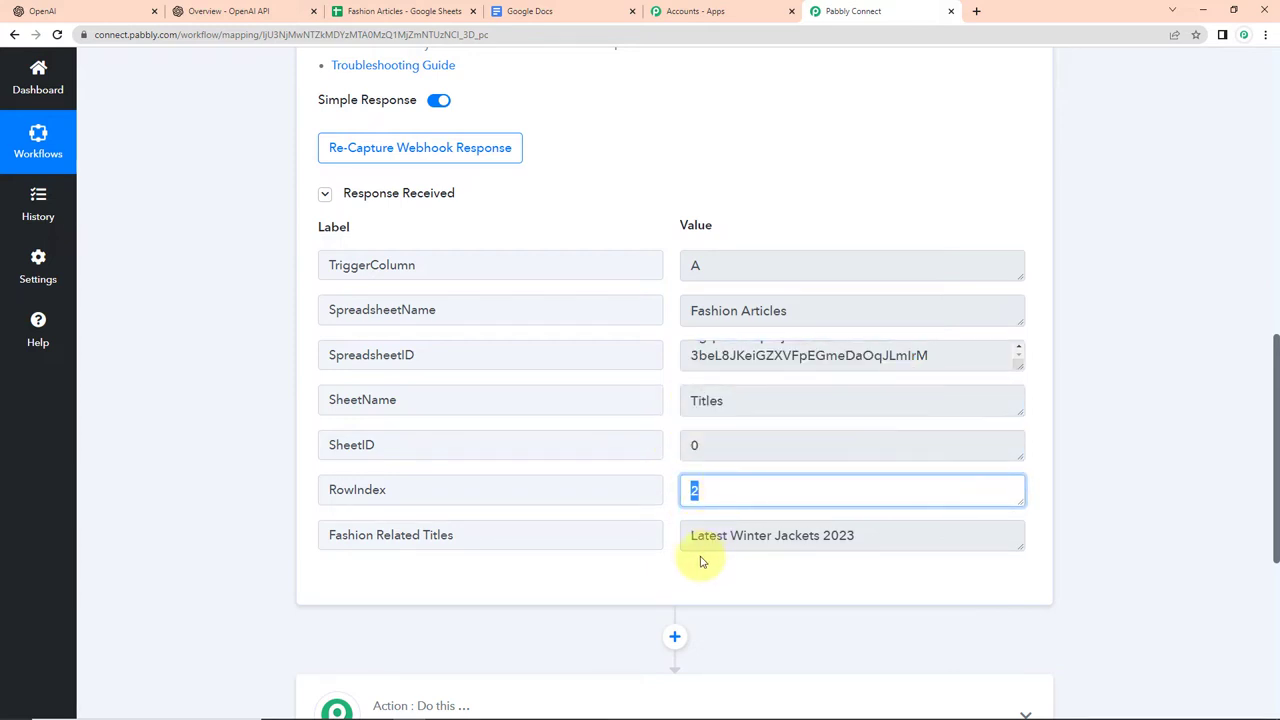
pyautogui.moveTo(688, 540); pyautogui.dragTo(874, 545)
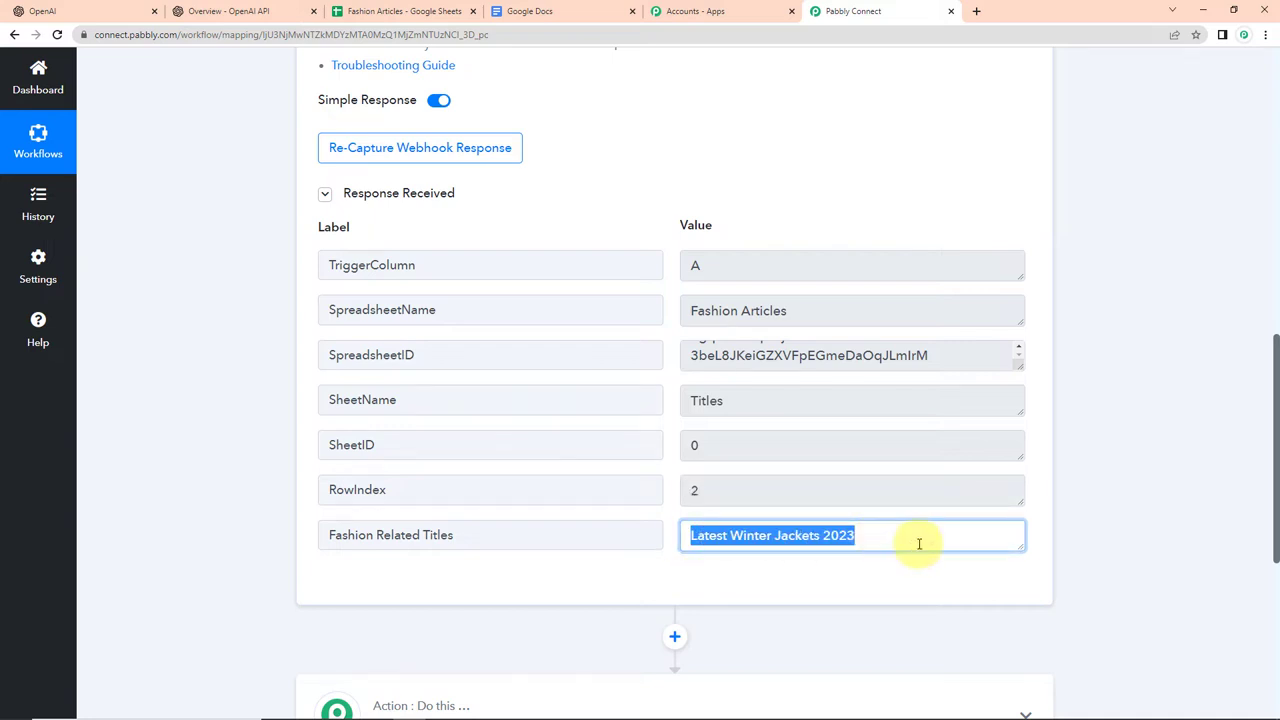
pyautogui.click(1160, 480)
pyautogui.moveTo(1276, 357); pyautogui.dragTo(1271, 457)
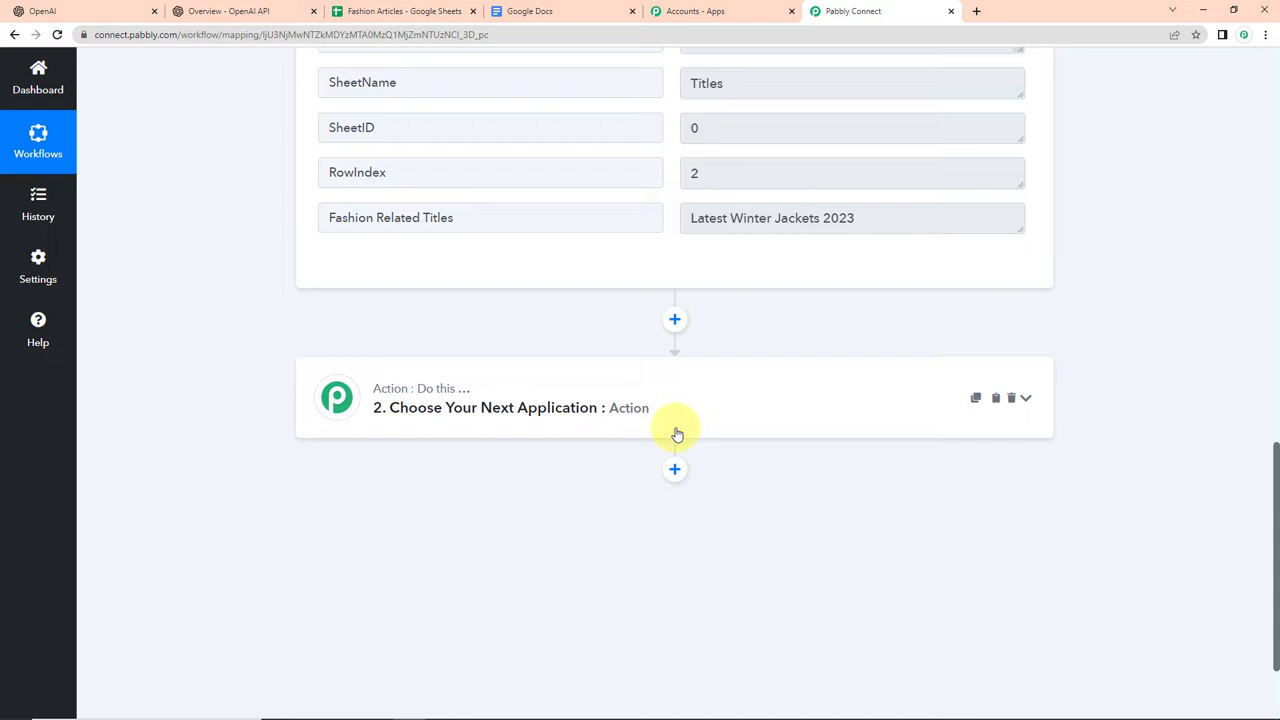
# Add an OpenAI action with the Generate Content event as step 2
pyautogui.click(457, 395)
pyautogui.click(433, 492)
pyautogui.write('o')
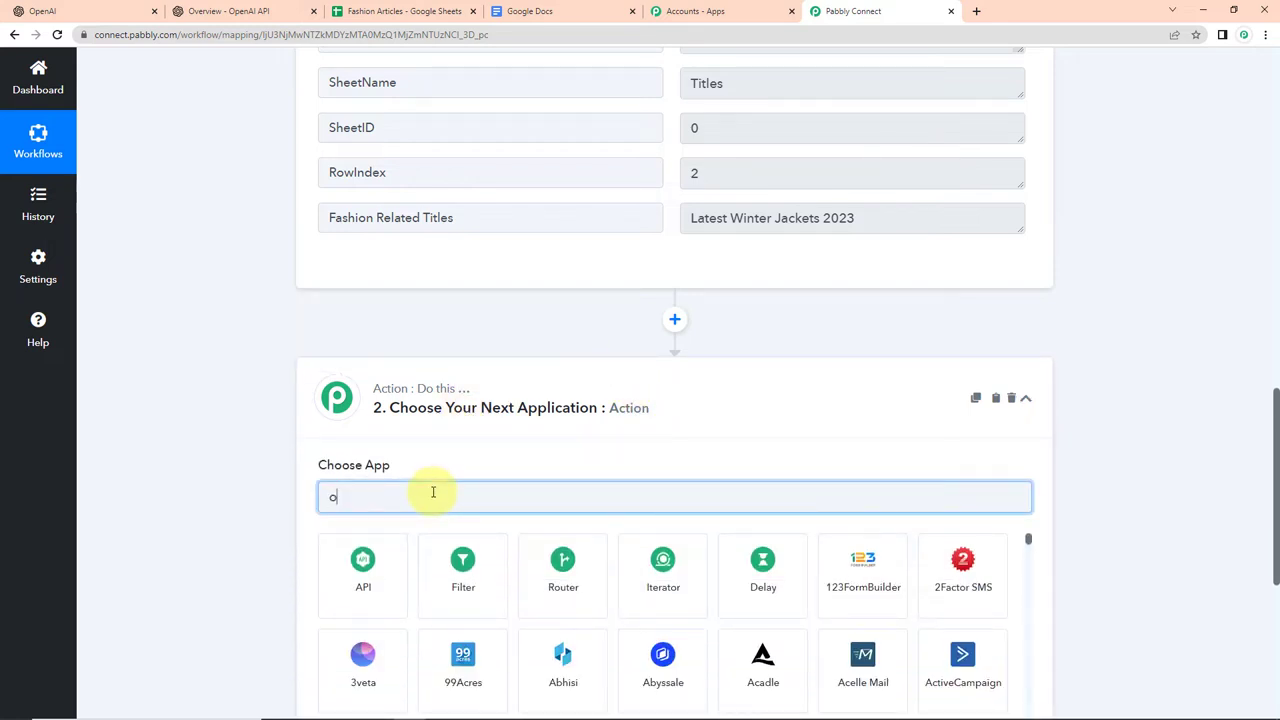
pyautogui.write('pen')
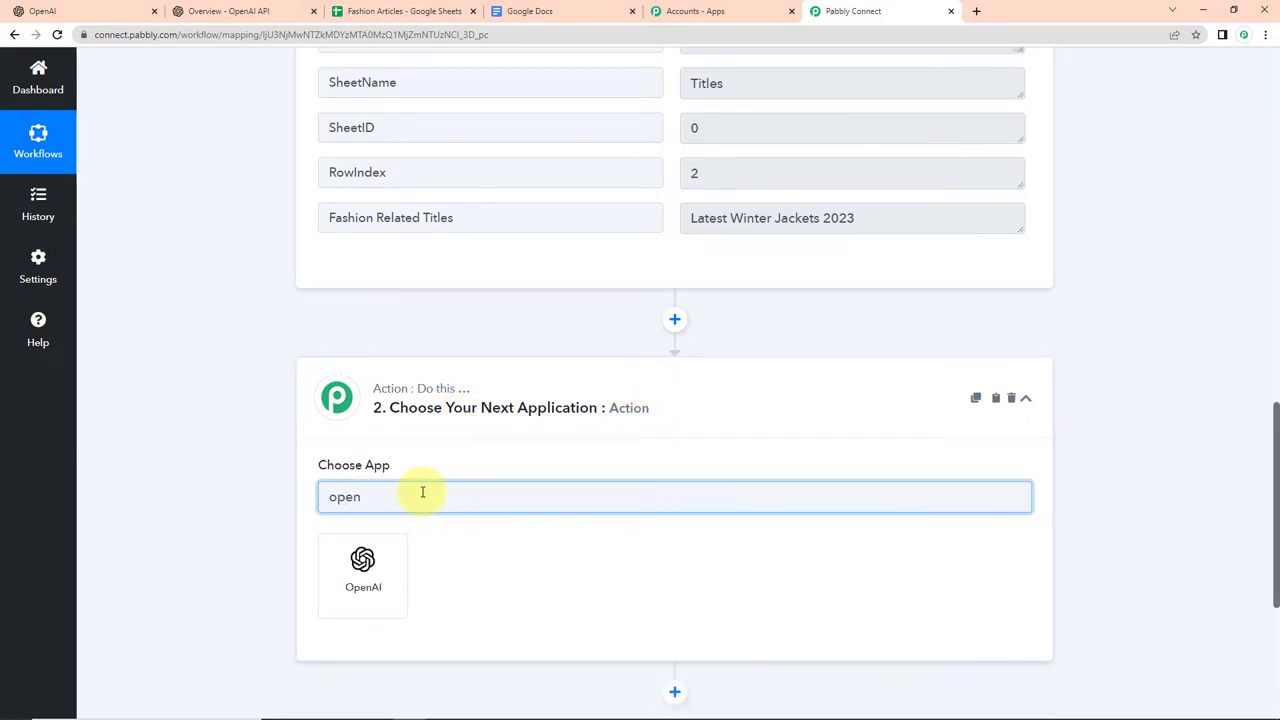
pyautogui.click(386, 579)
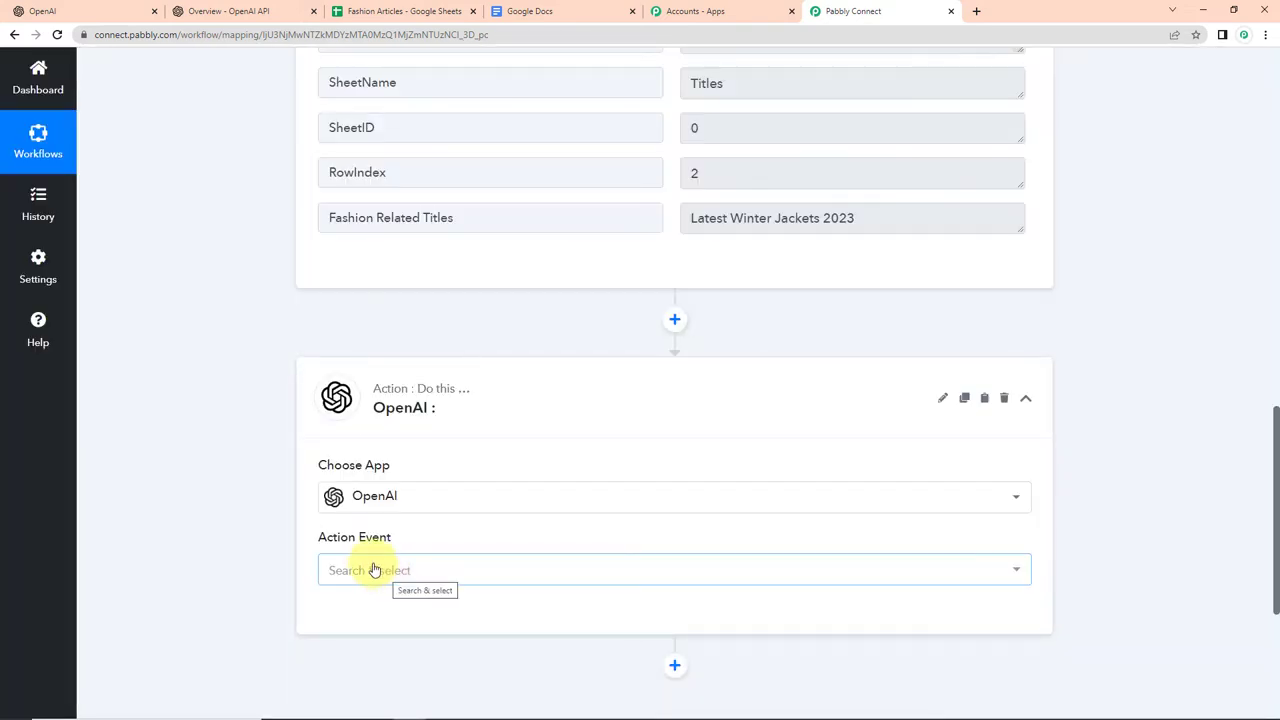
pyautogui.click(340, 571)
pyautogui.click(348, 494)
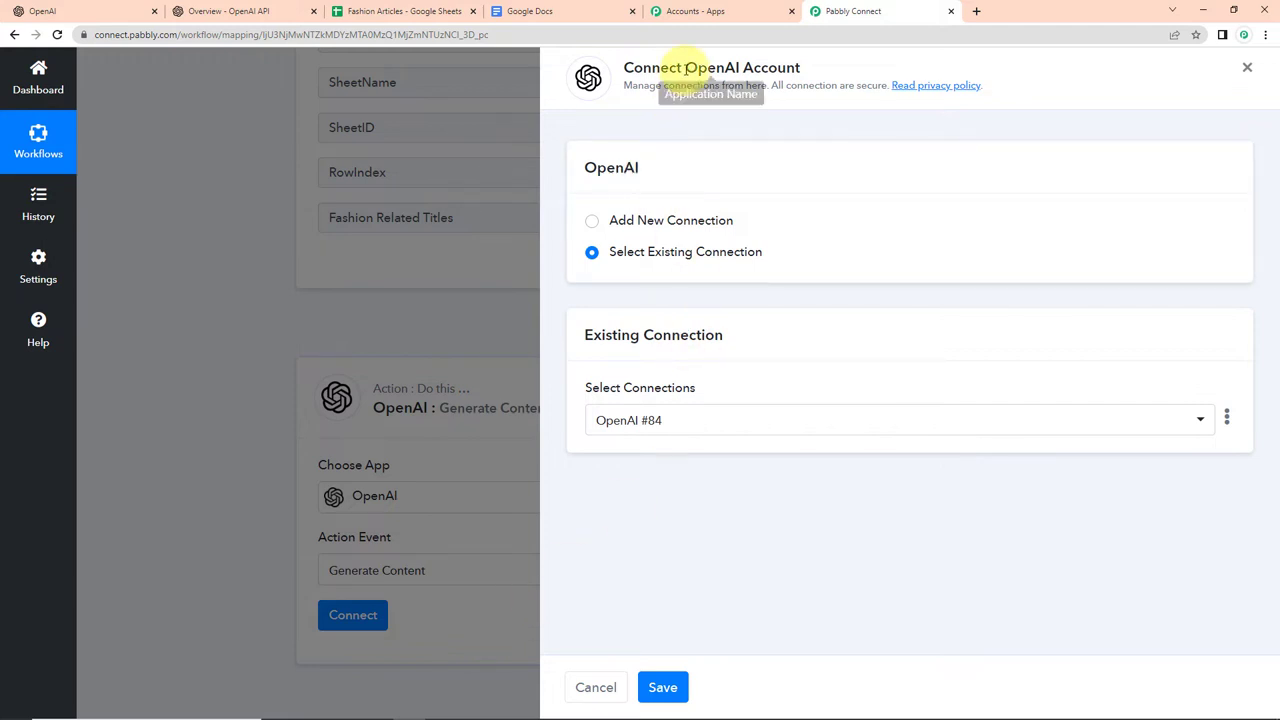
pyautogui.moveTo(686, 68); pyautogui.dragTo(851, 64)
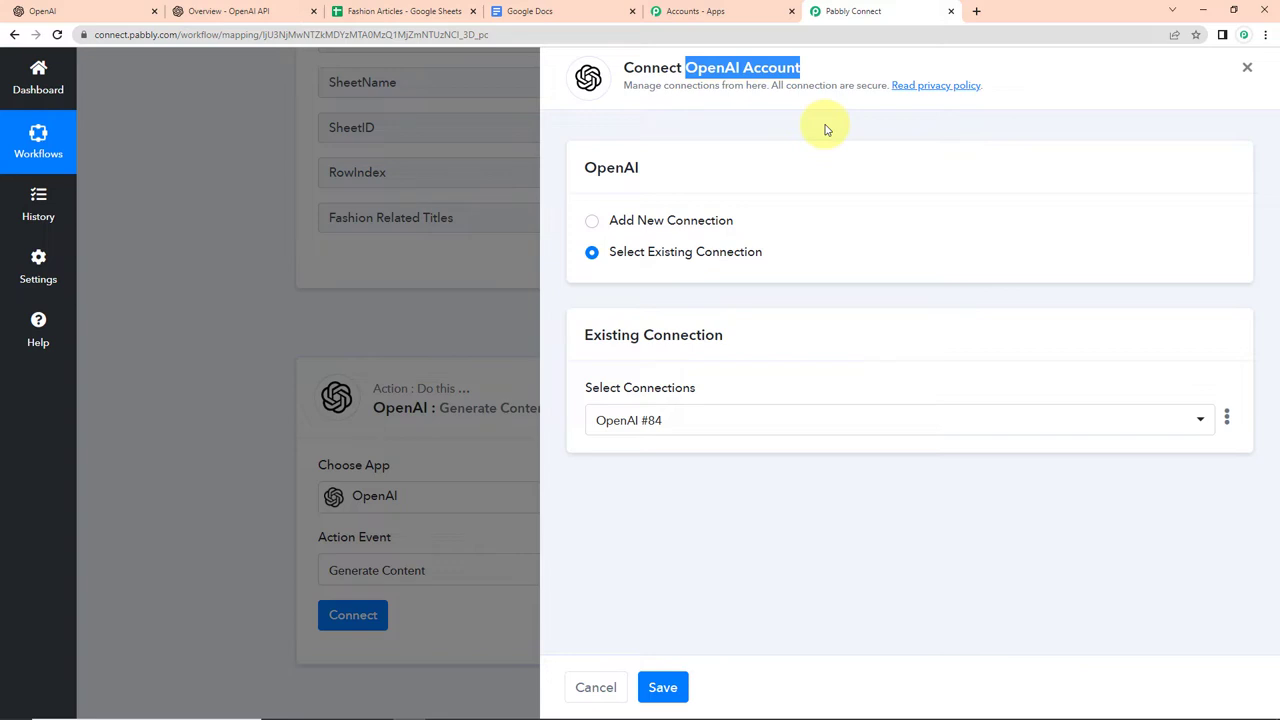
# Add a new OpenAI connection and generate and copy a fresh secret API key
pyautogui.click(594, 222)
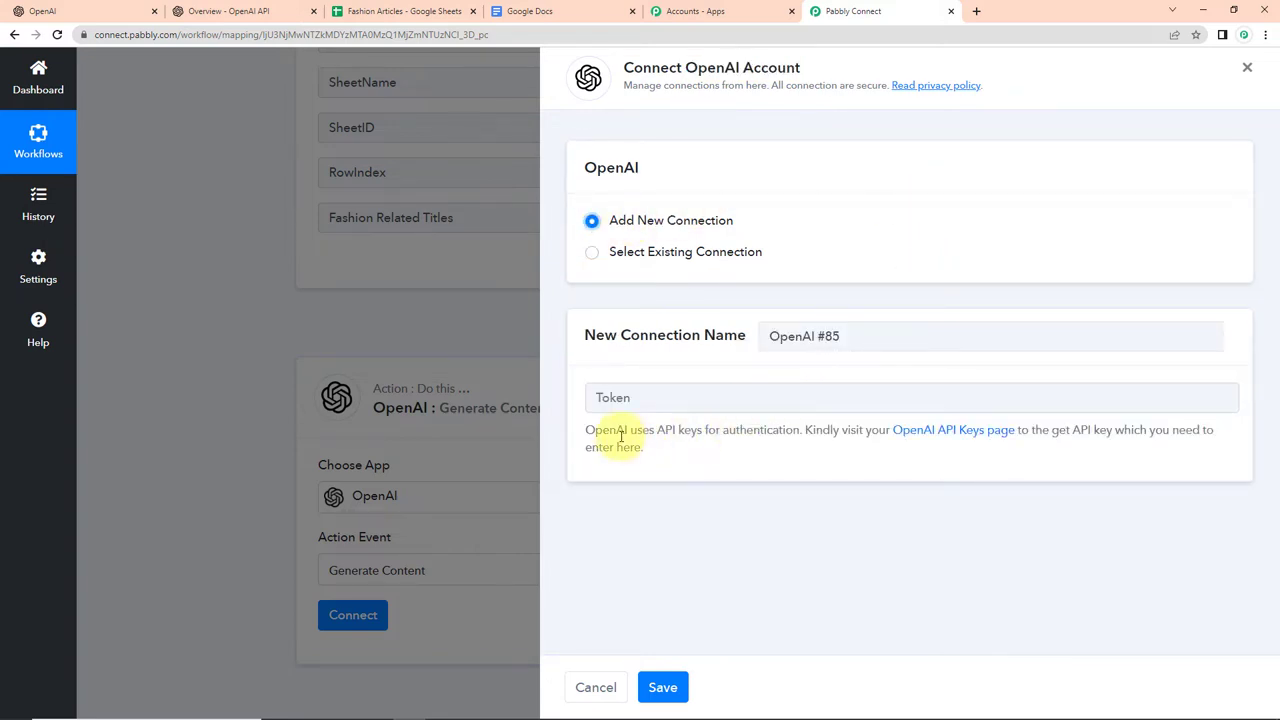
pyautogui.moveTo(658, 431); pyautogui.dragTo(697, 431)
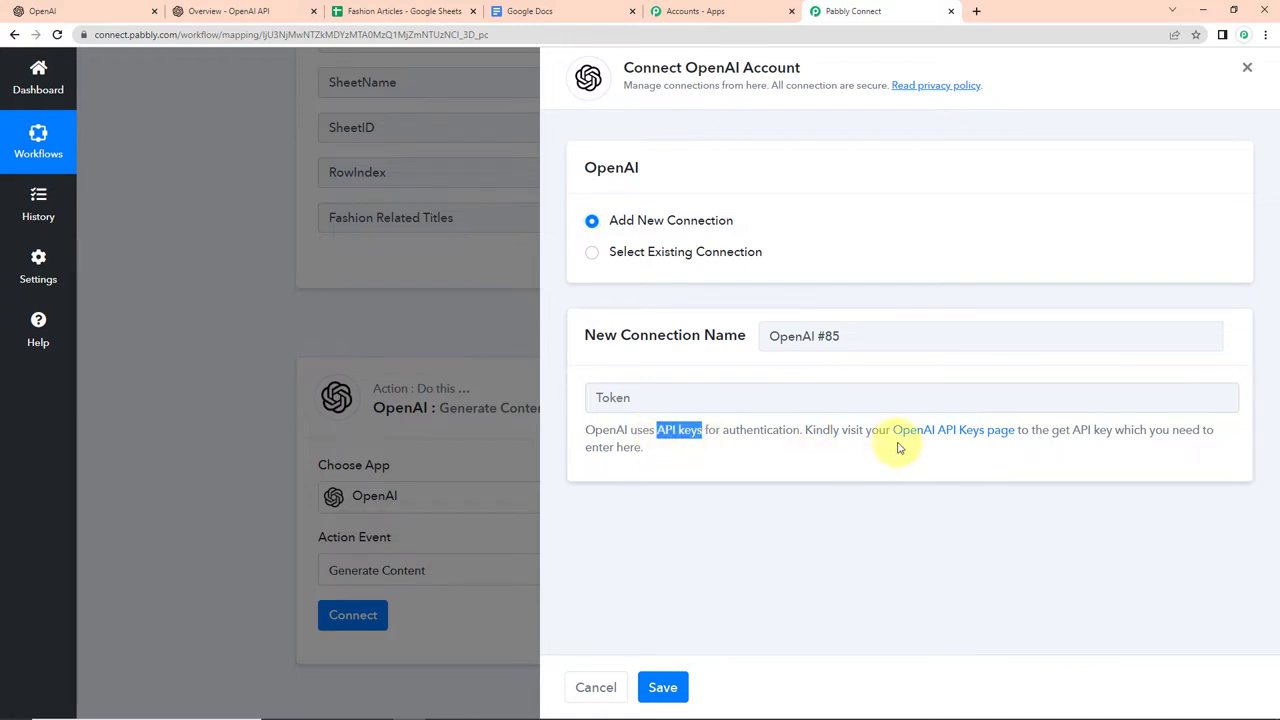
pyautogui.click(982, 436)
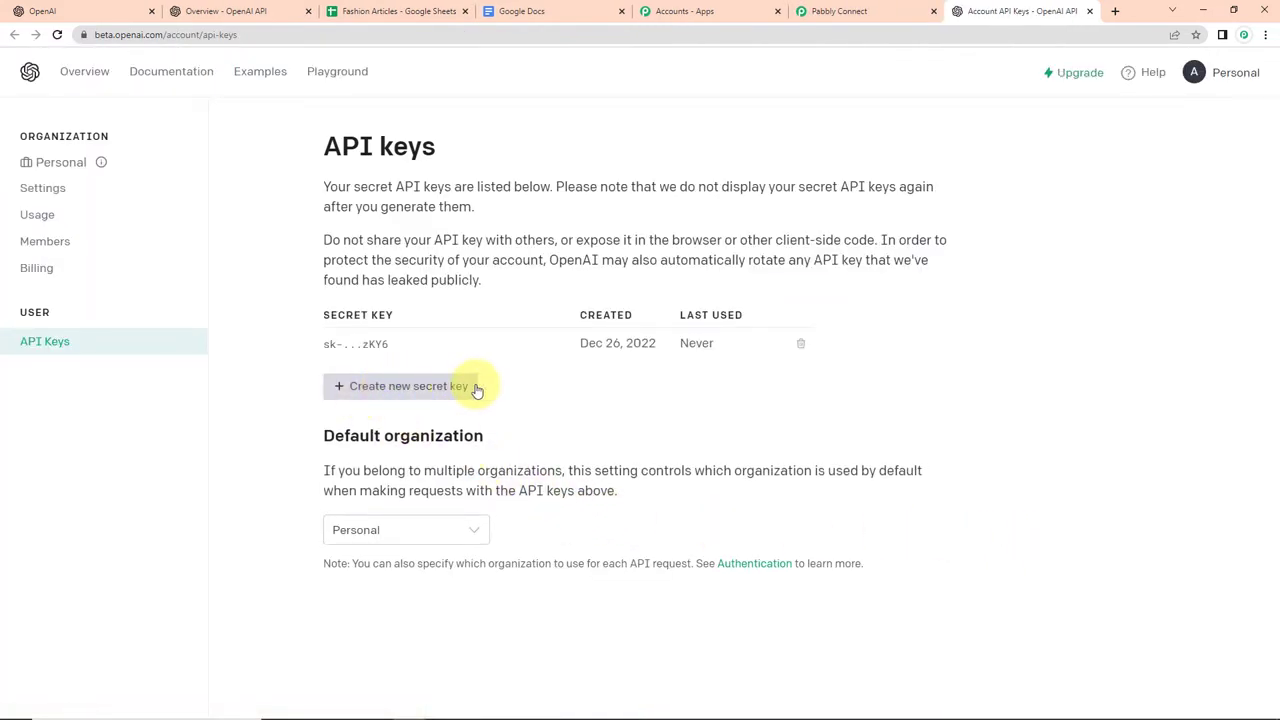
pyautogui.click(428, 388)
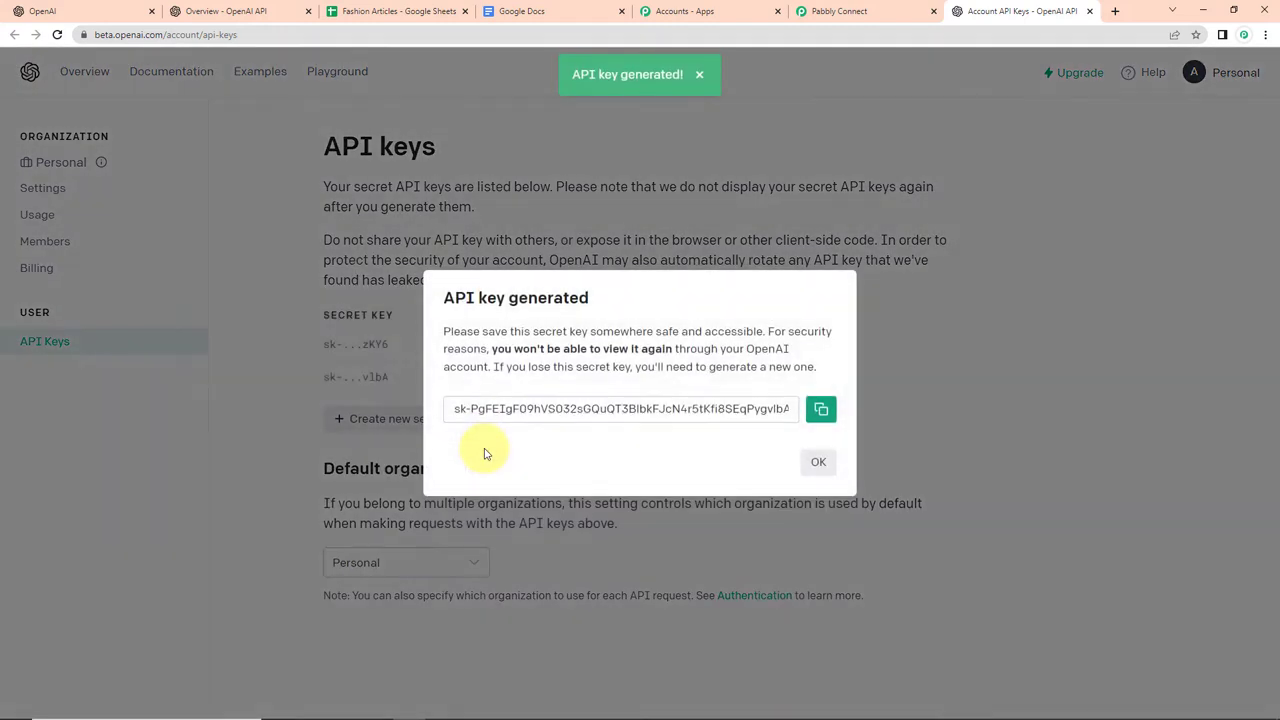
pyautogui.click(821, 410)
pyautogui.click(868, 12)
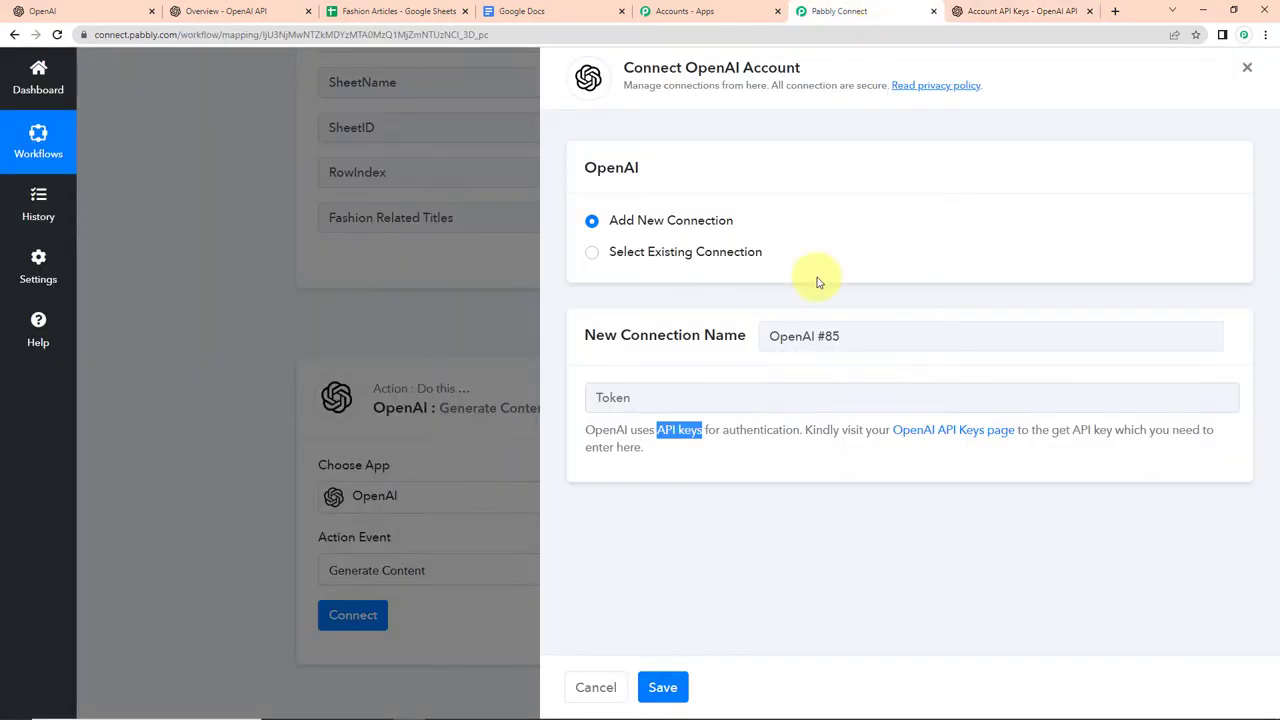
# Save the OpenAI connection using the new API key as its token
pyautogui.click(705, 395)
pyautogui.hotkey('ctrl', 'v')
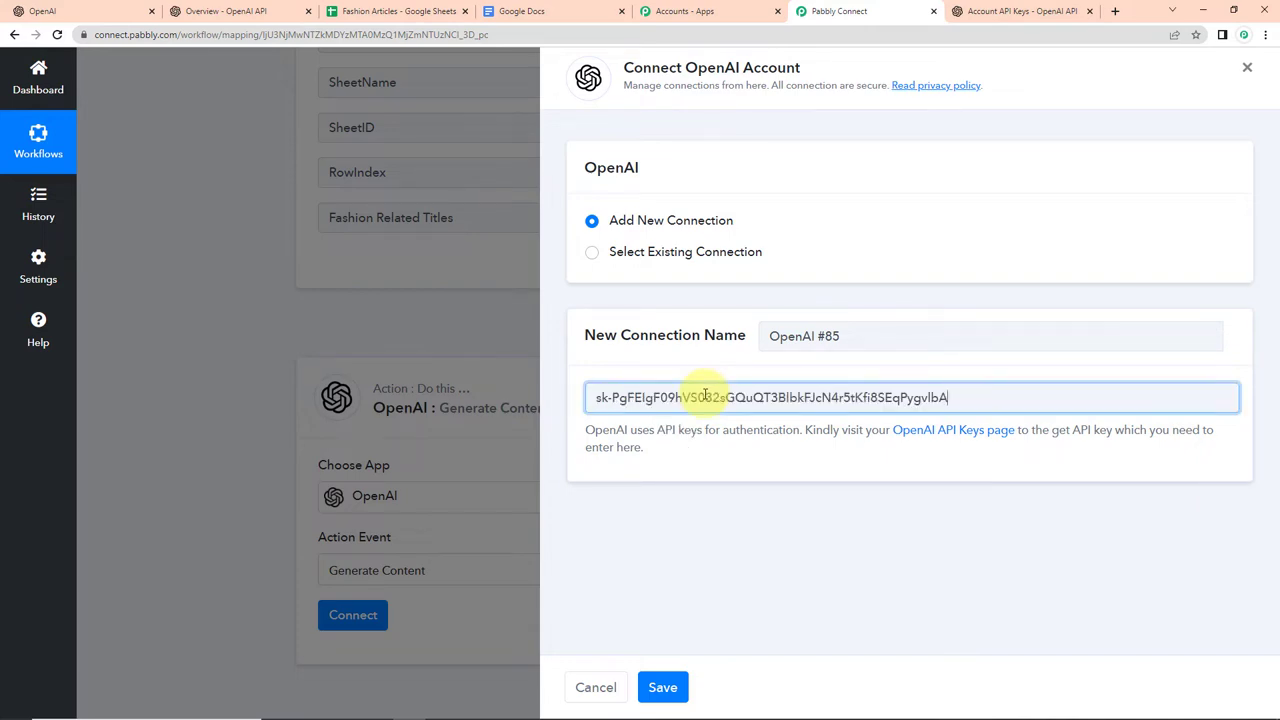
pyautogui.click(662, 687)
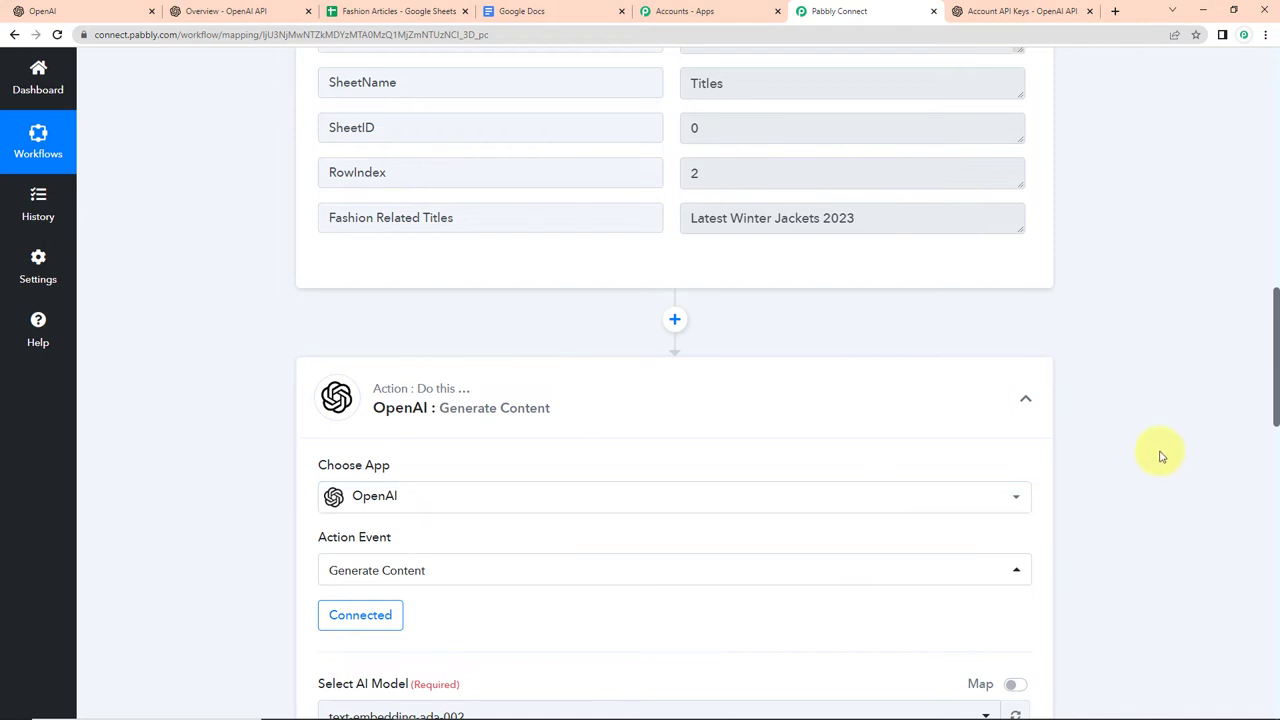
pyautogui.scroll(-3, 1160, 456)
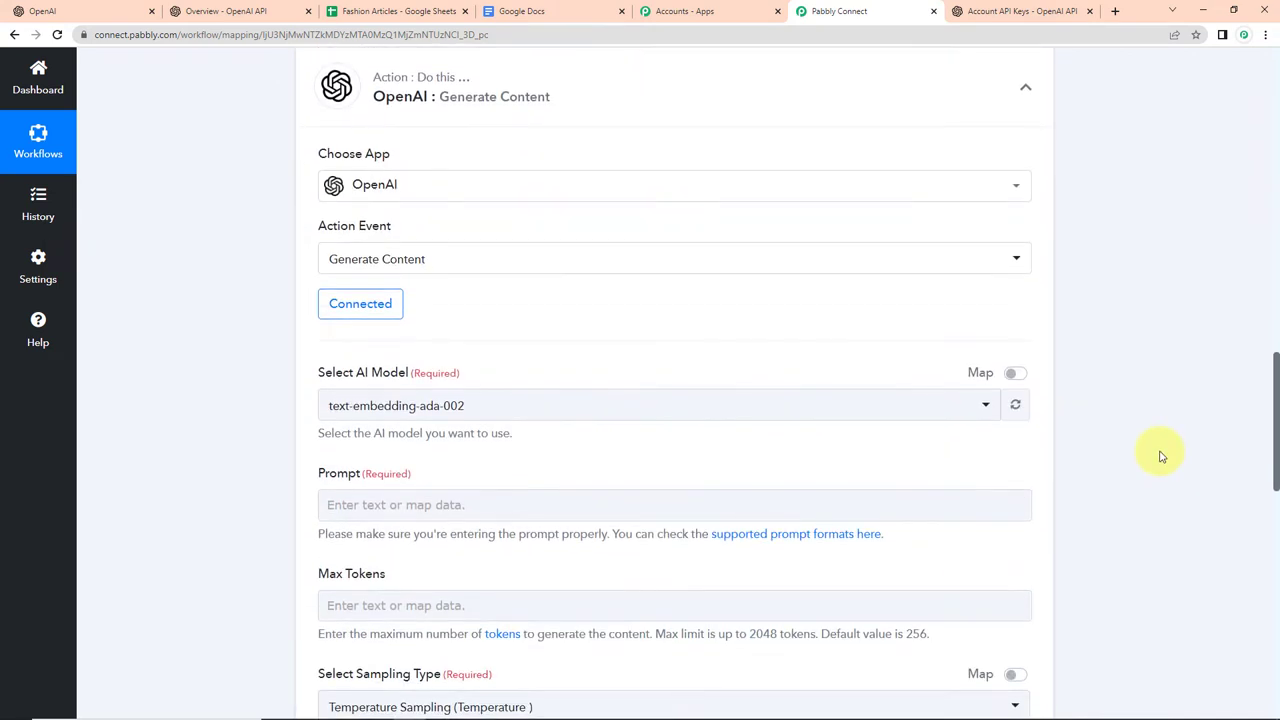
pyautogui.scroll(-2, 1160, 456)
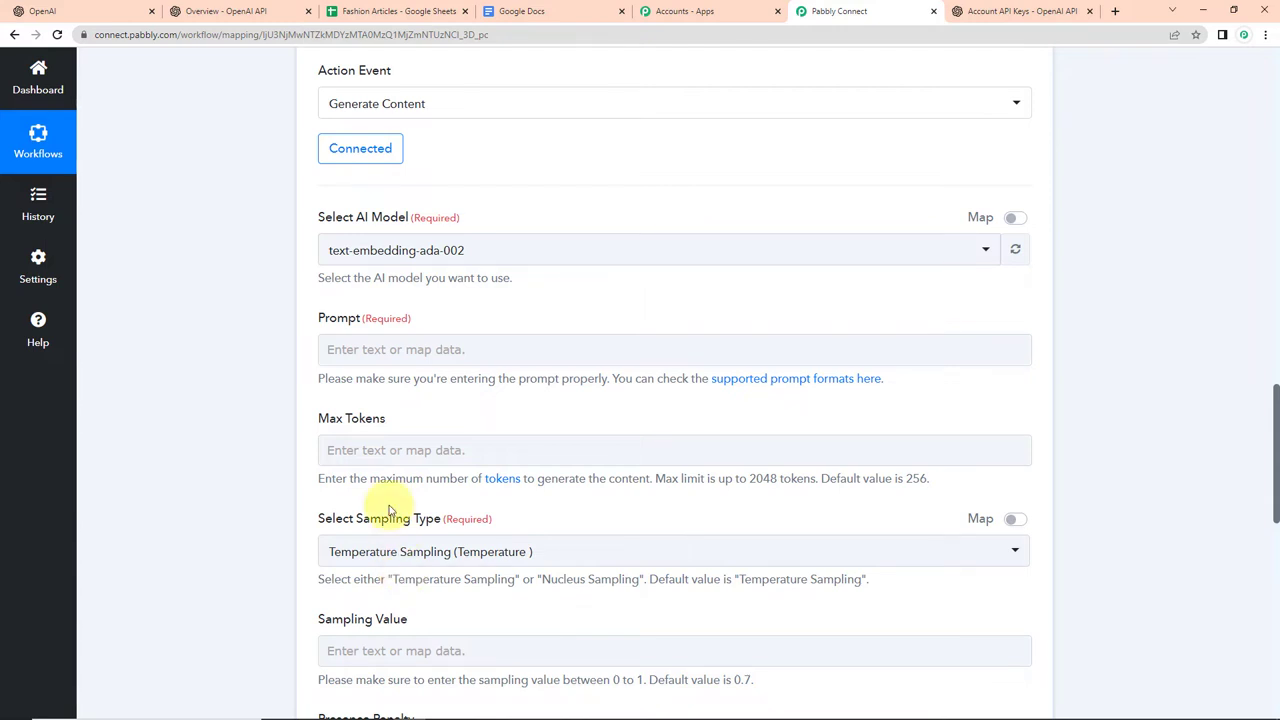
pyautogui.click(50, 12)
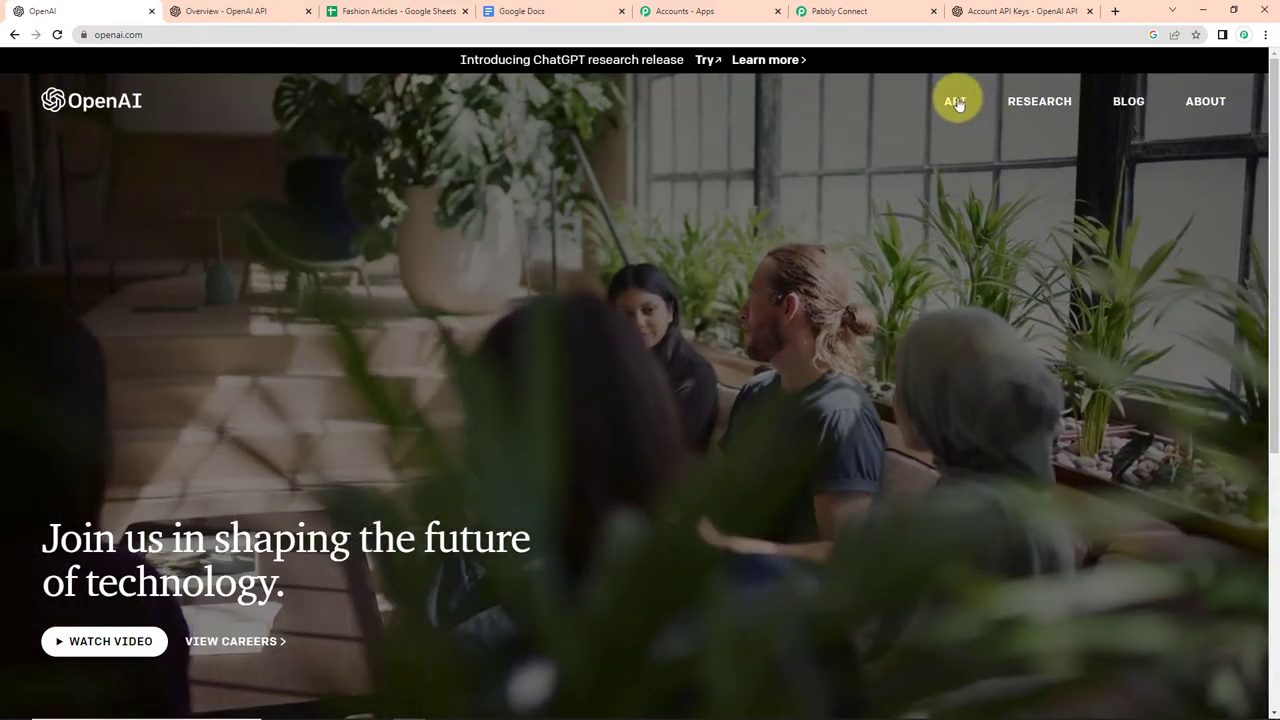
# Log in to the OpenAI platform and bring up the signed-in Welcome to OpenAI overview
pyautogui.click(955, 116)
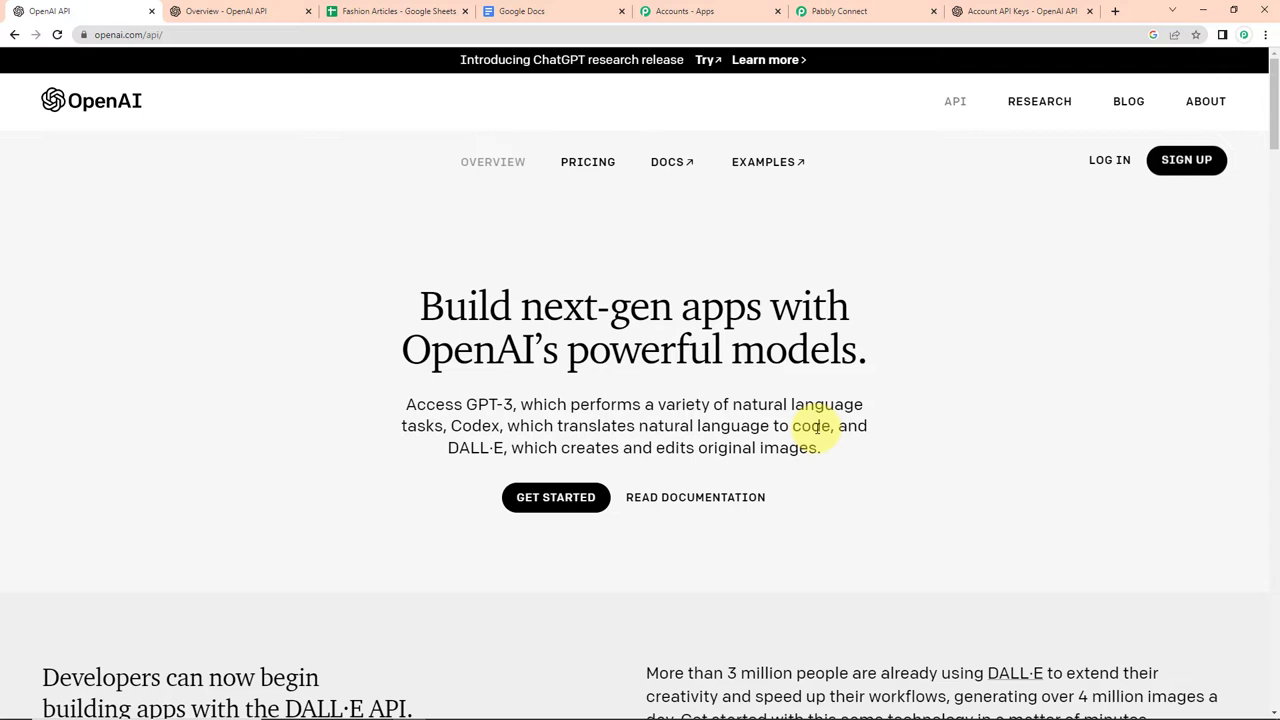
pyautogui.click(1100, 160)
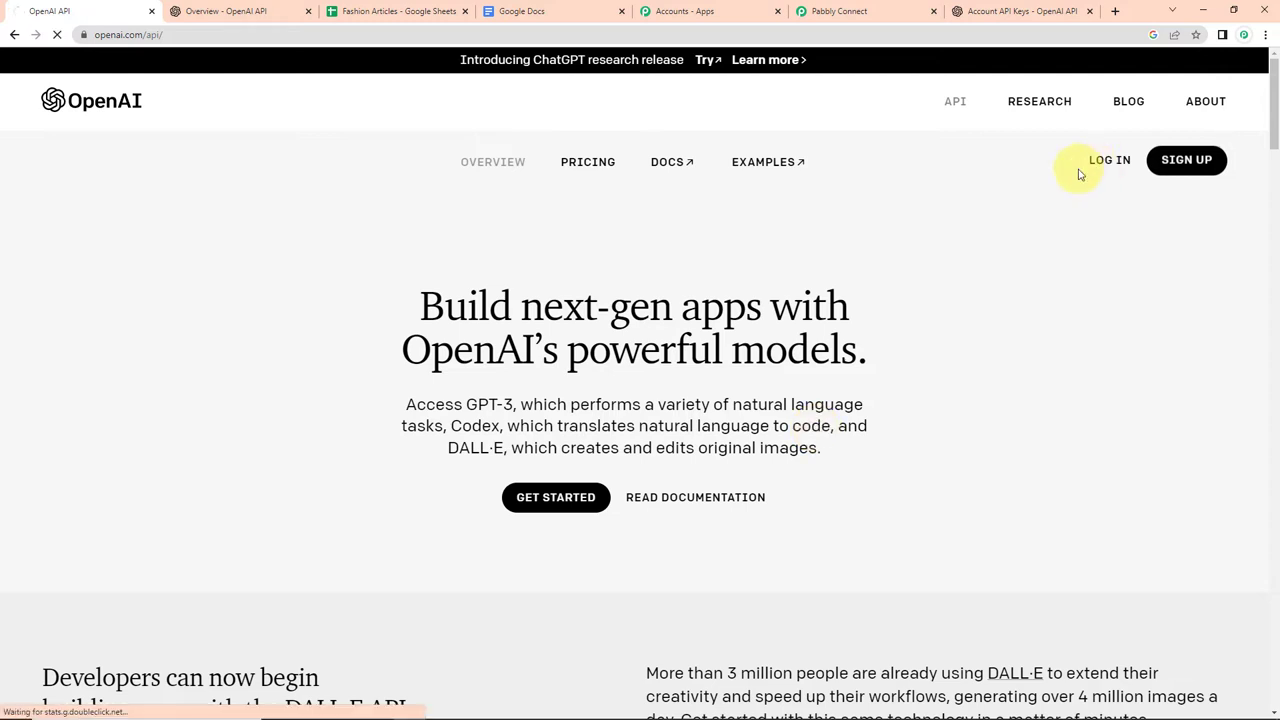
pyautogui.click(264, 12)
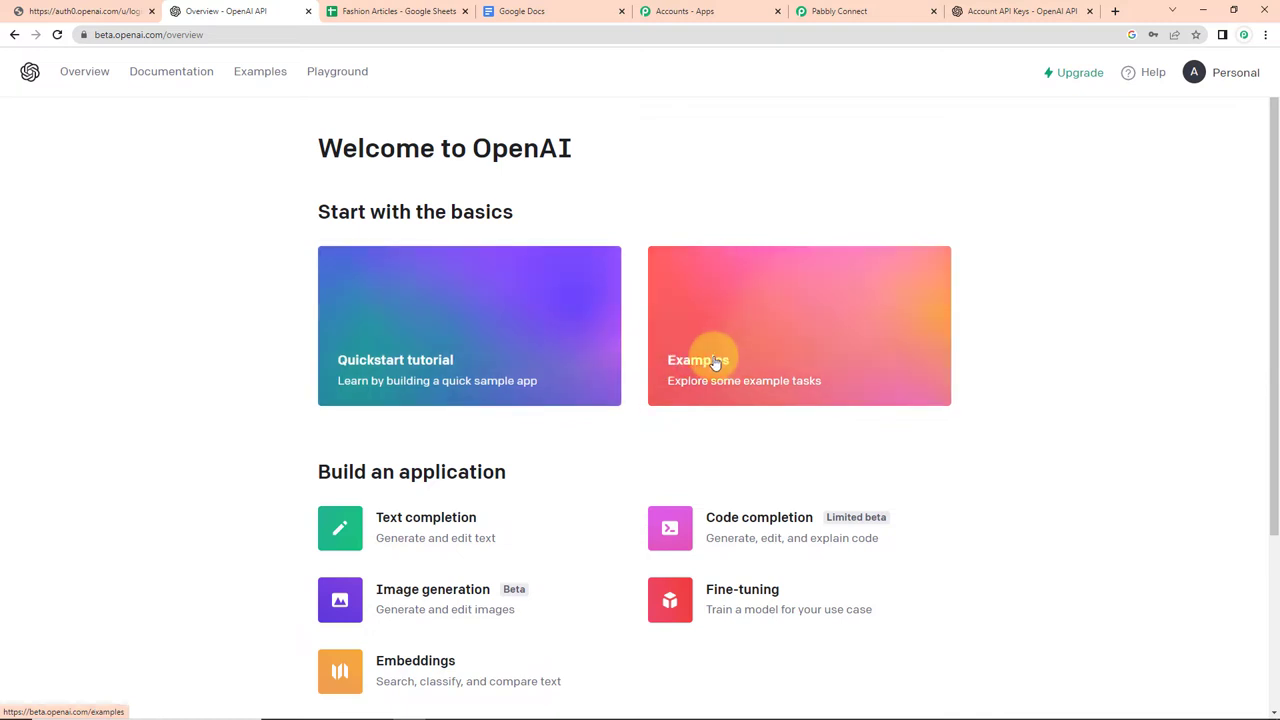
# In the Playground, generate a test article for 'Write an article on success', then clear it
pyautogui.click(335, 78)
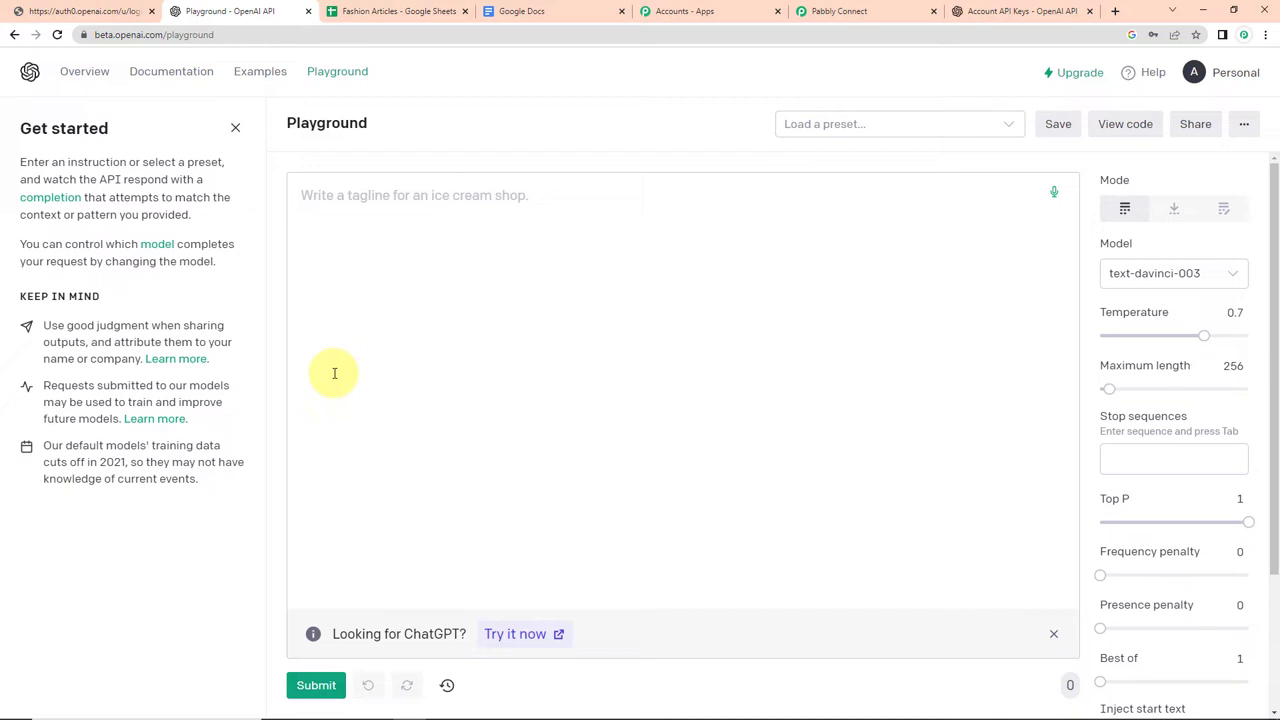
pyautogui.click(318, 198)
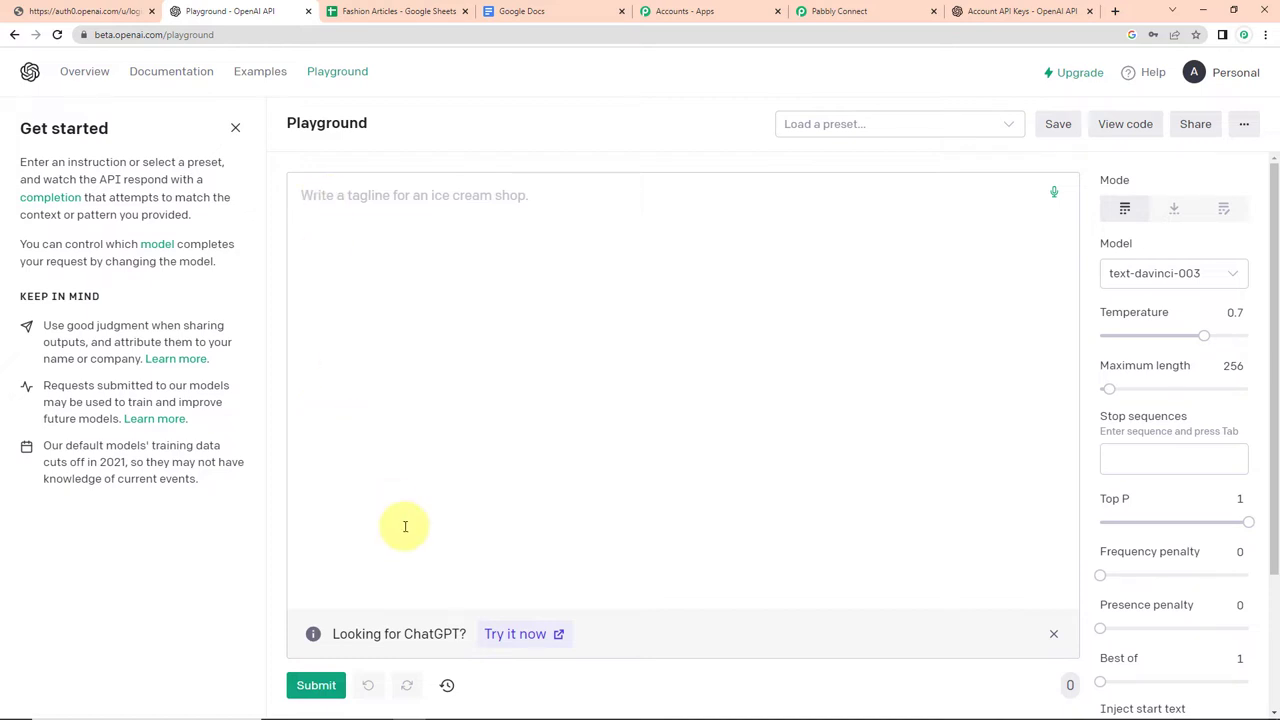
pyautogui.write('Write an')
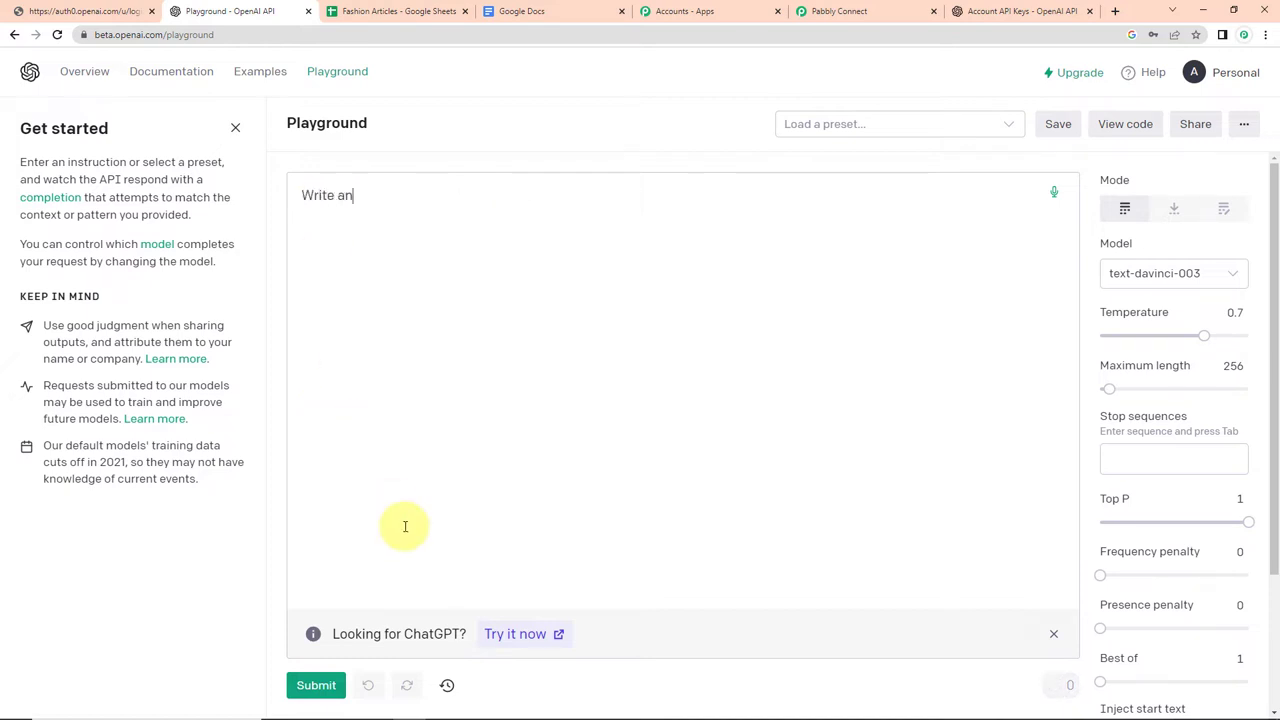
pyautogui.write(' article on success')
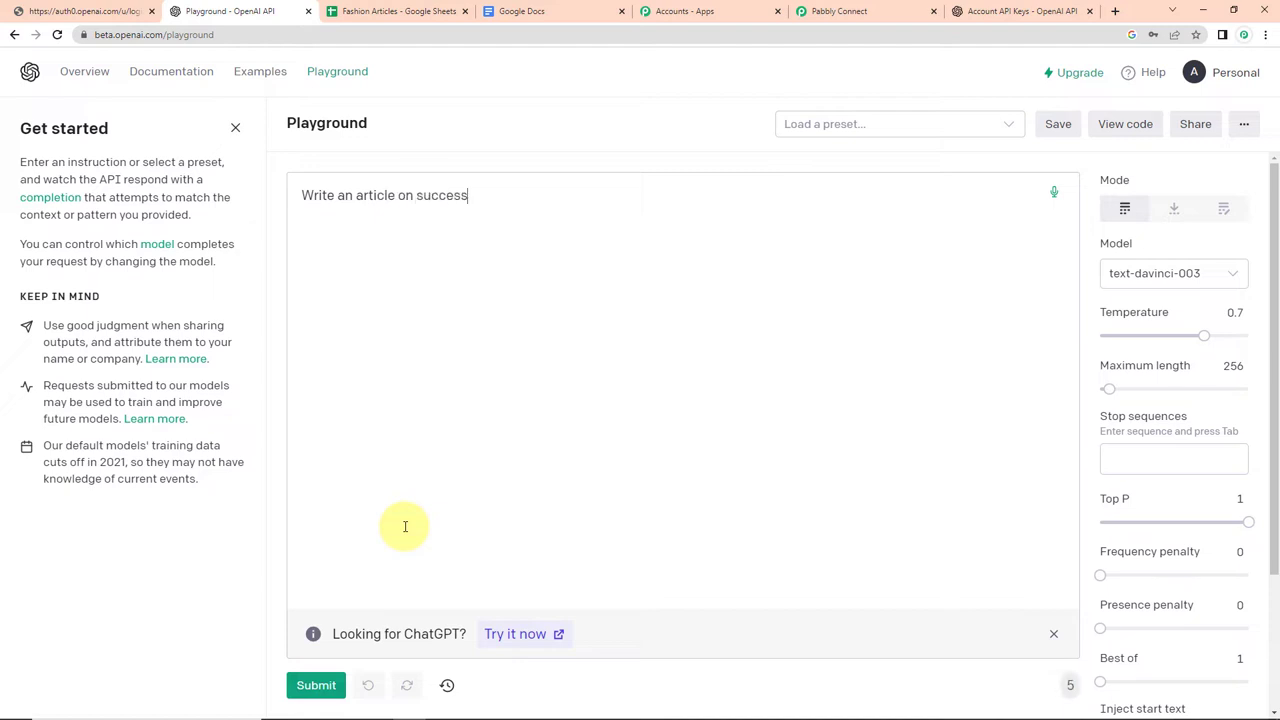
pyautogui.click(315, 685)
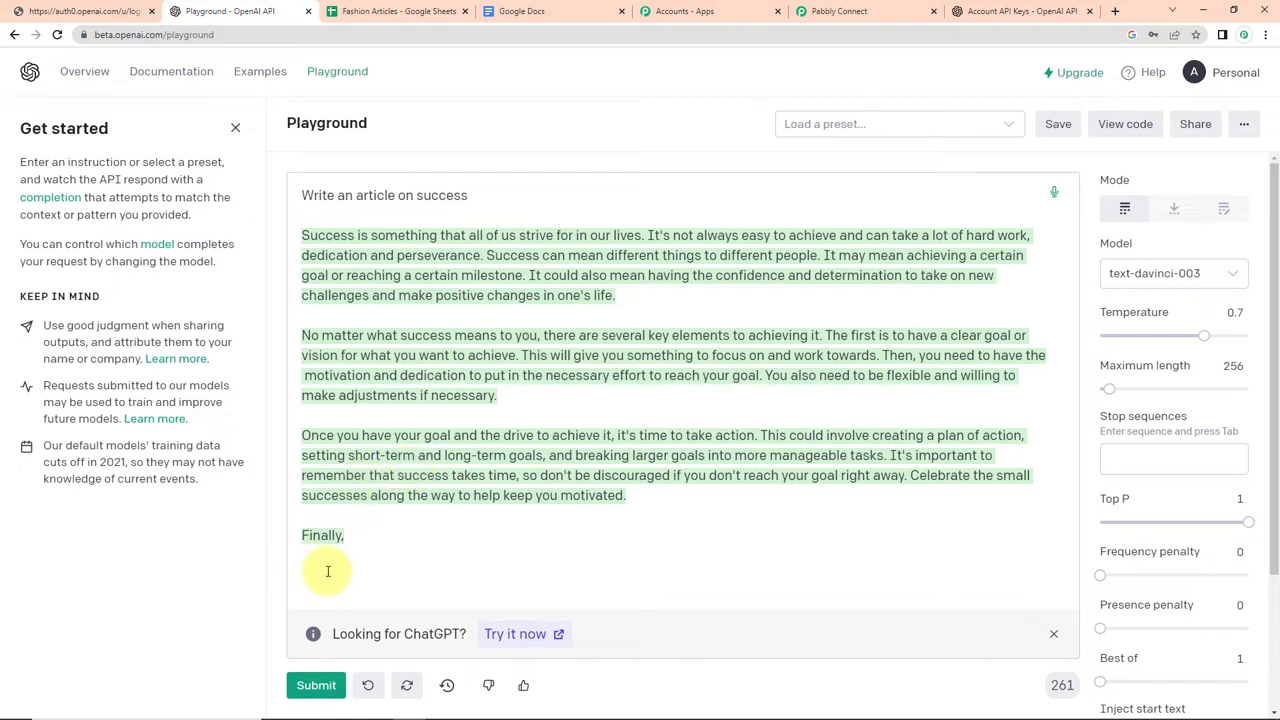
pyautogui.moveTo(350, 537); pyautogui.dragTo(277, 205)
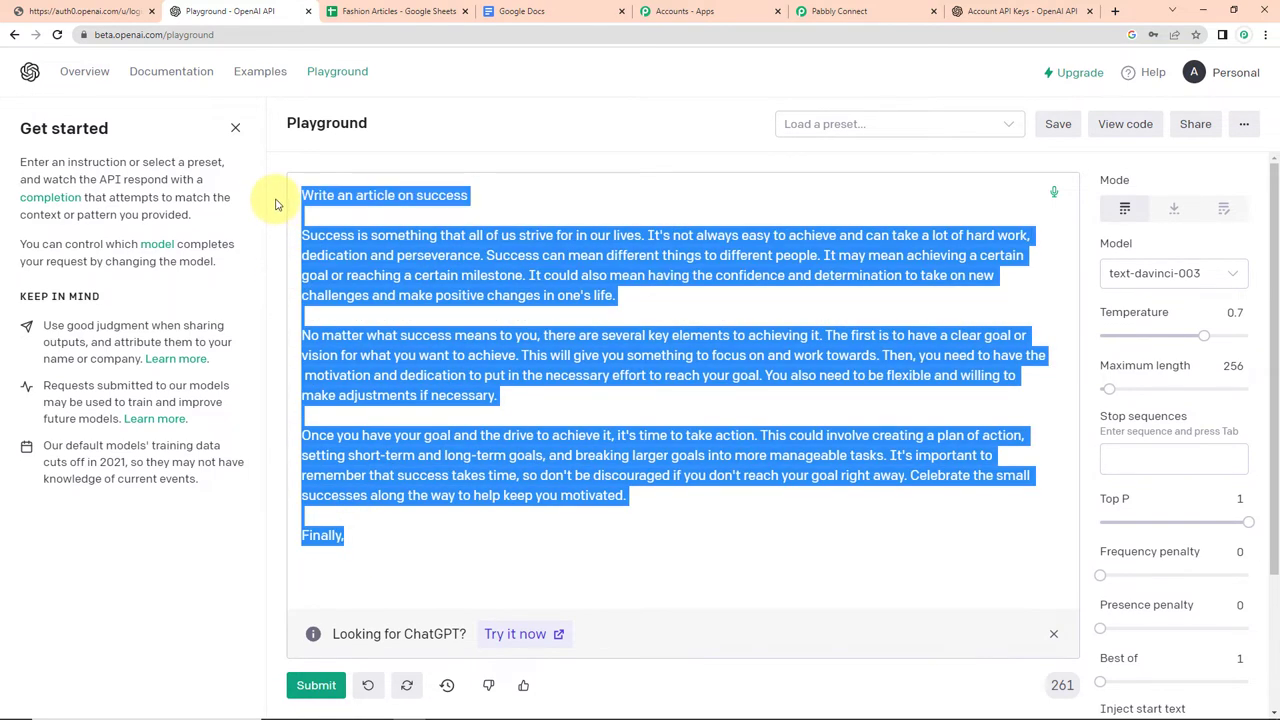
pyautogui.press('BackSpace')
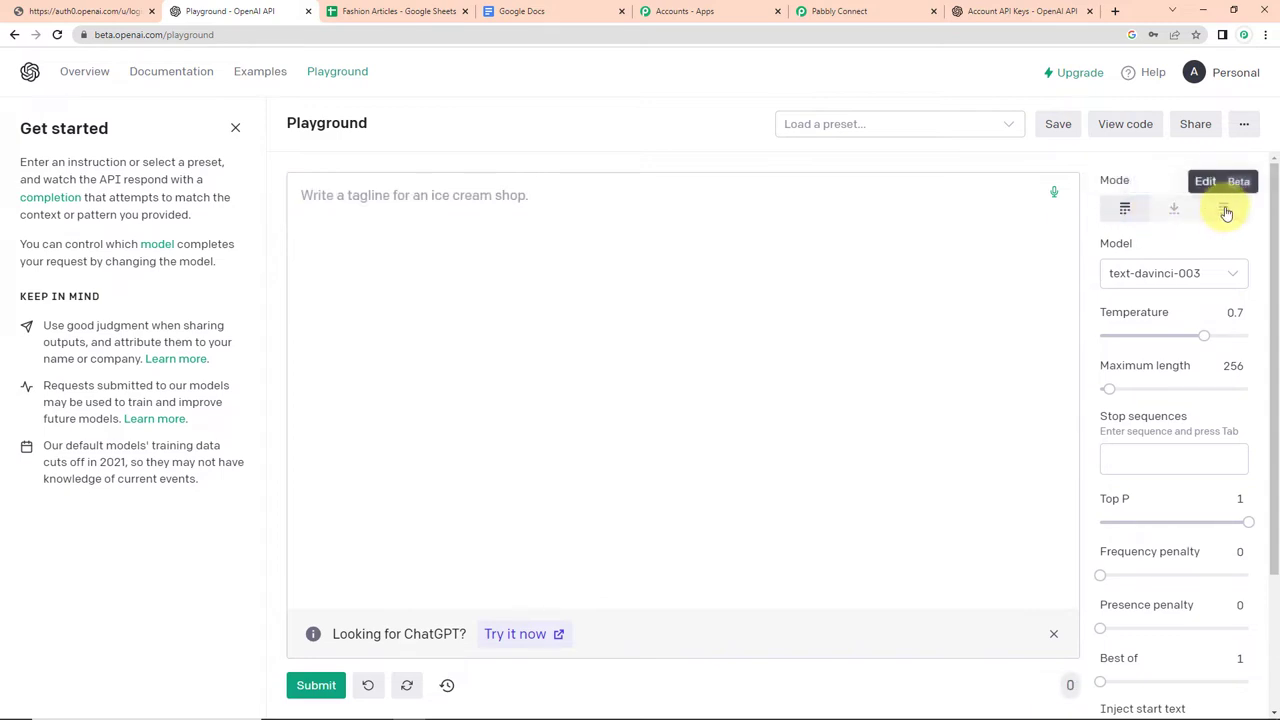
pyautogui.click(1236, 276)
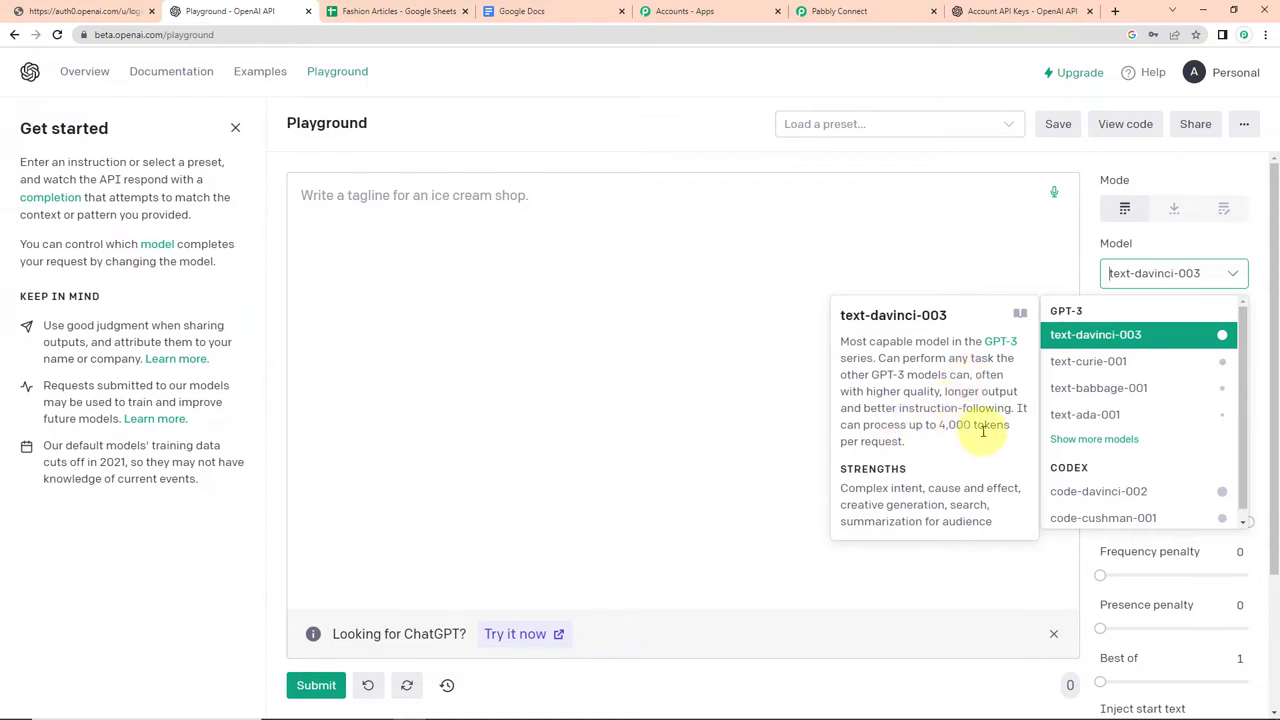
pyautogui.click(791, 449)
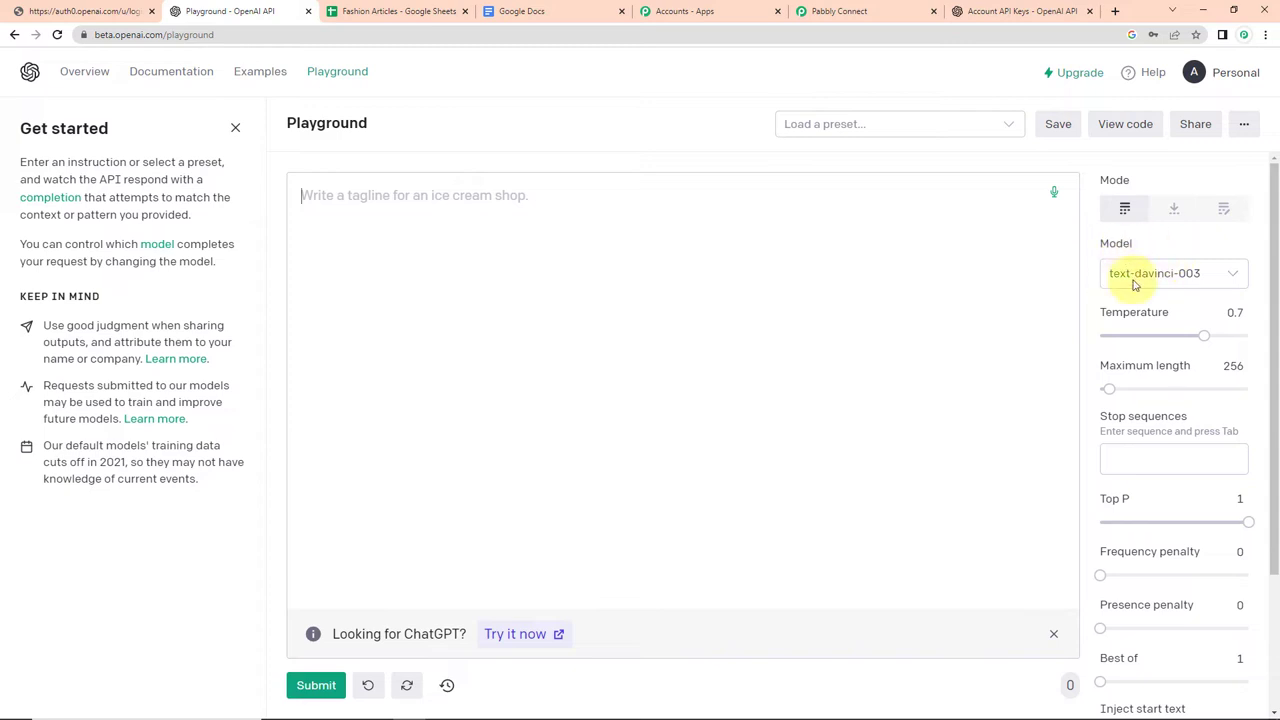
pyautogui.moveTo(1122, 316)
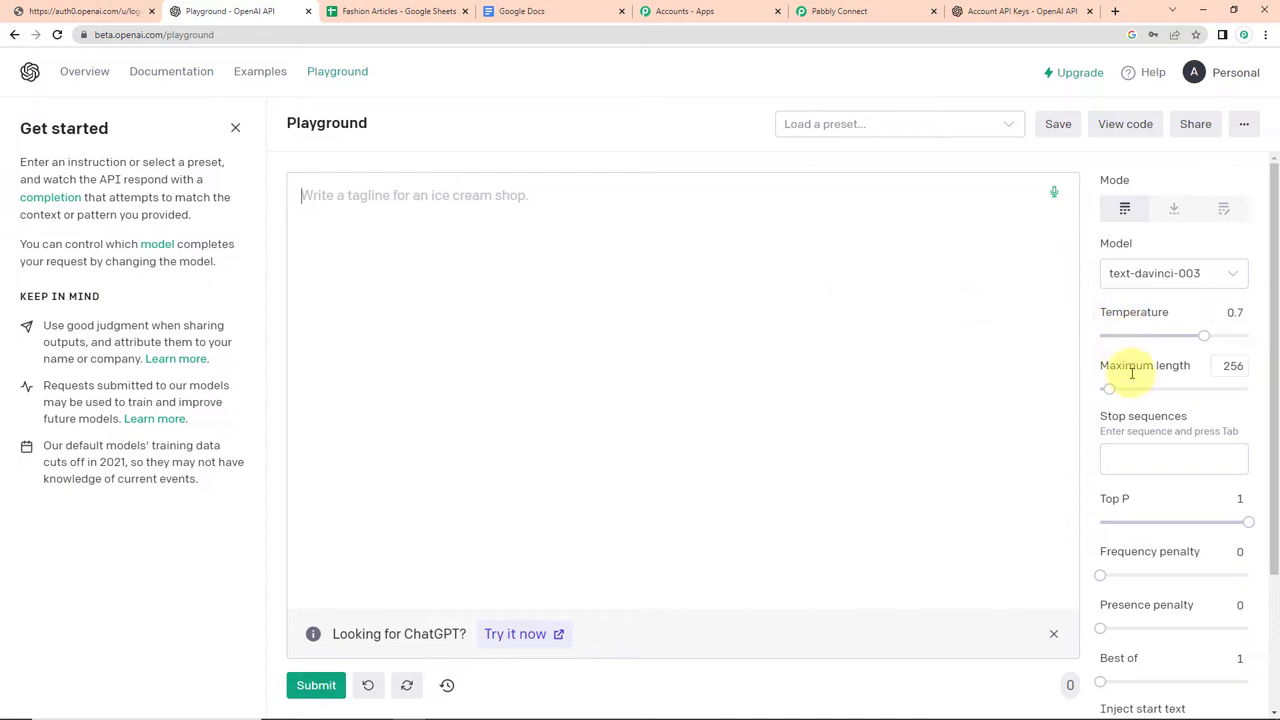
pyautogui.moveTo(1131, 369)
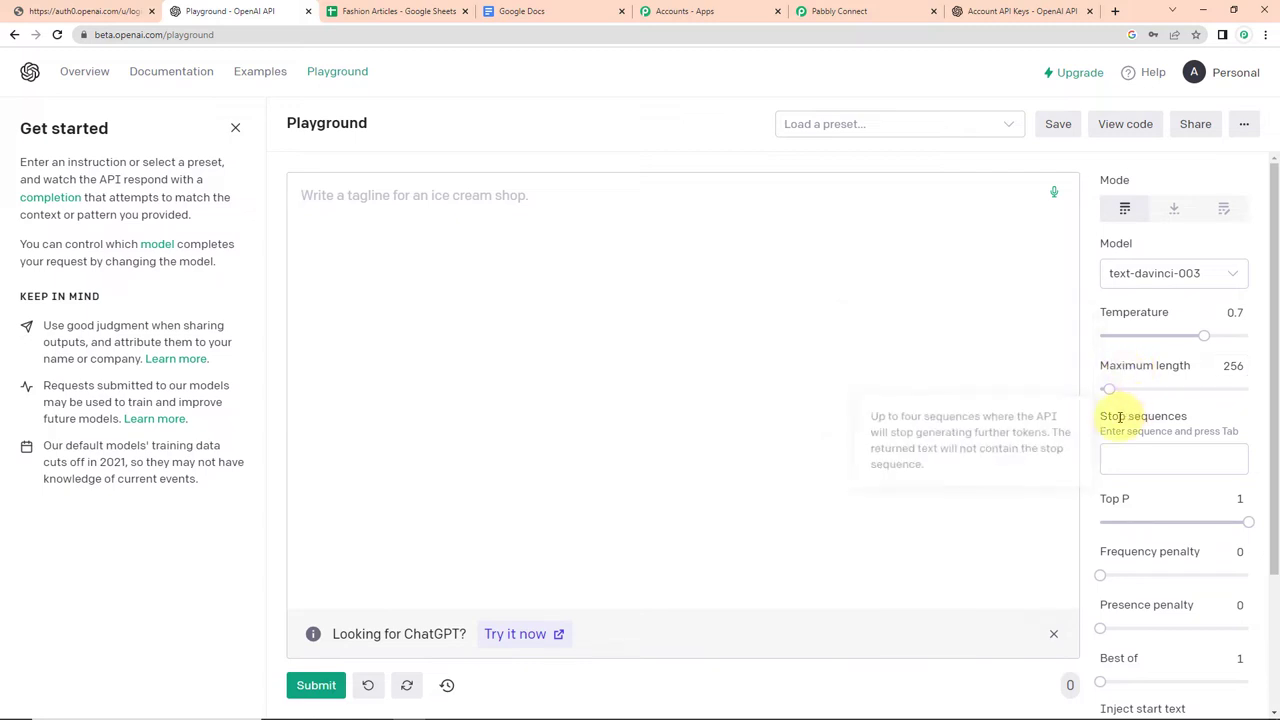
# Add //# as a Playground stop sequence and set Best of to 3
pyautogui.click(1163, 462)
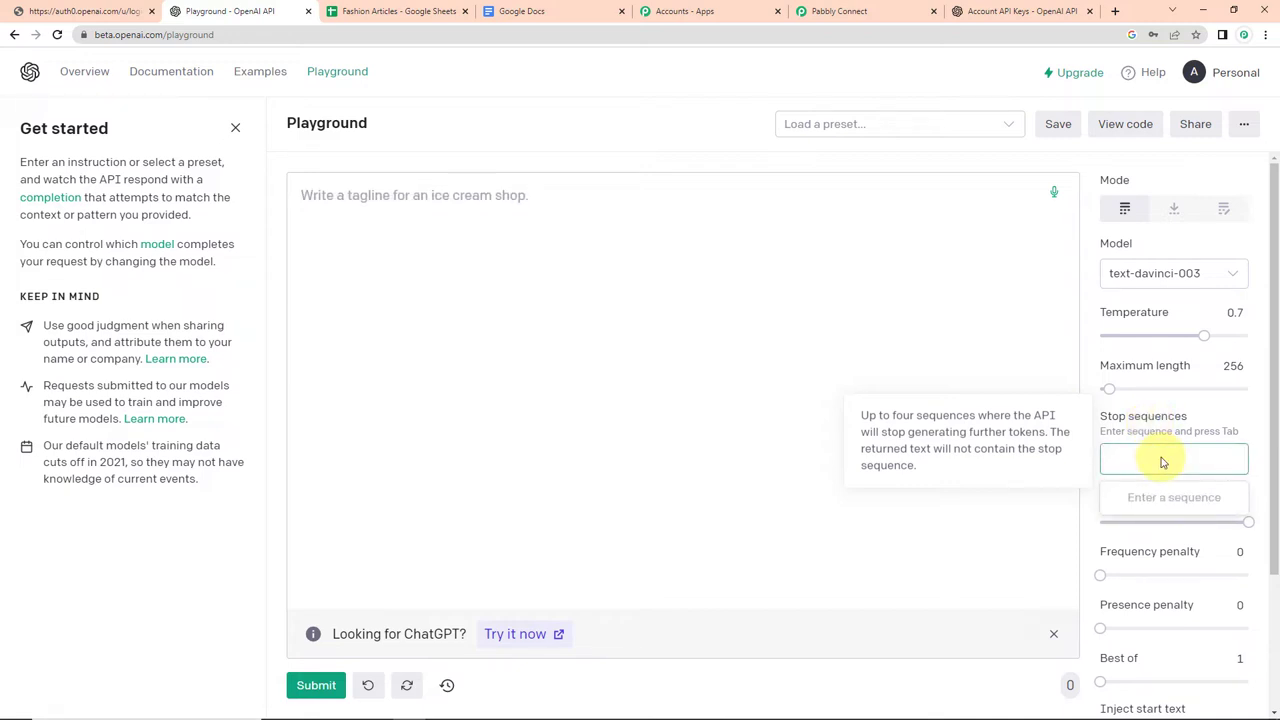
pyautogui.write('//#')
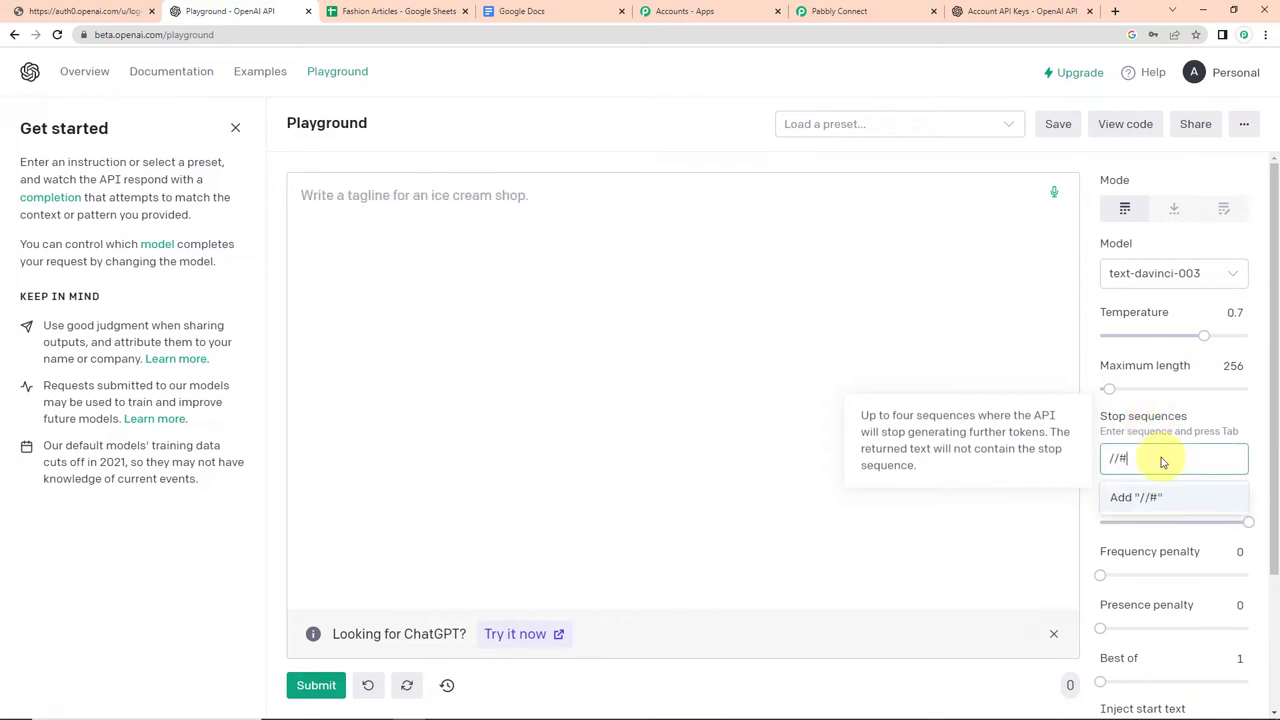
pyautogui.click(1155, 497)
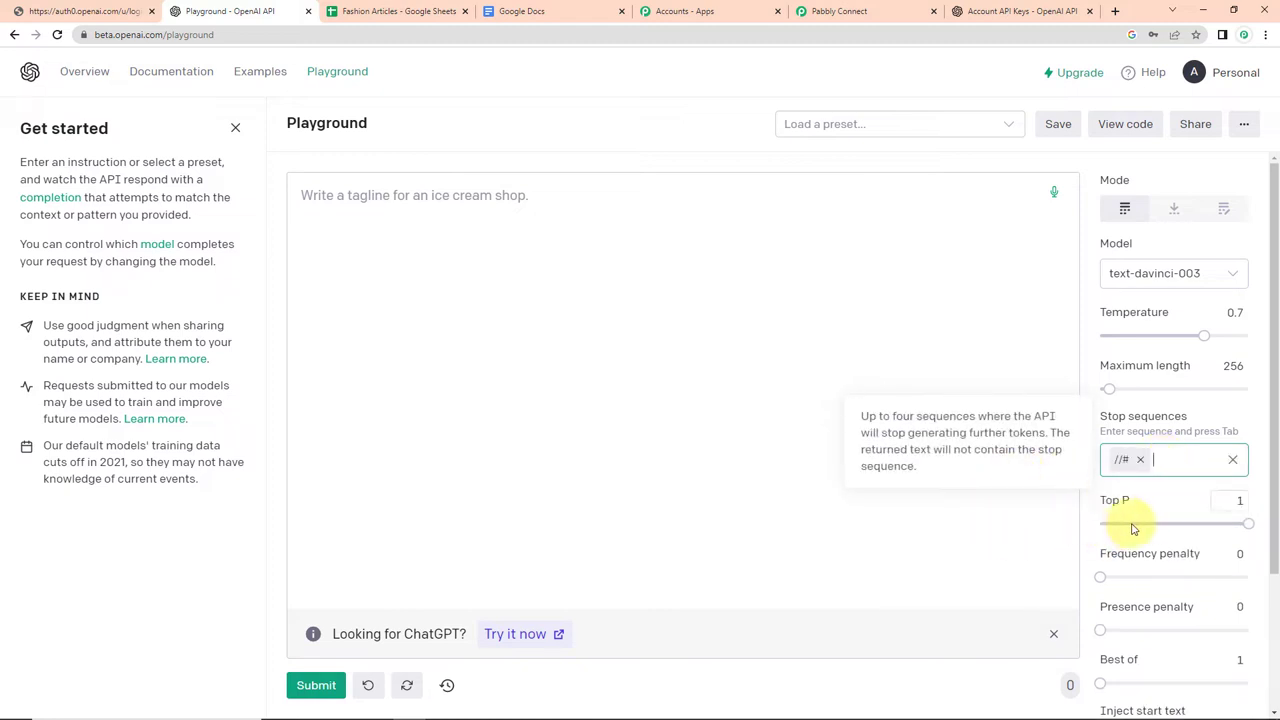
pyautogui.scroll(-2, 1153, 553)
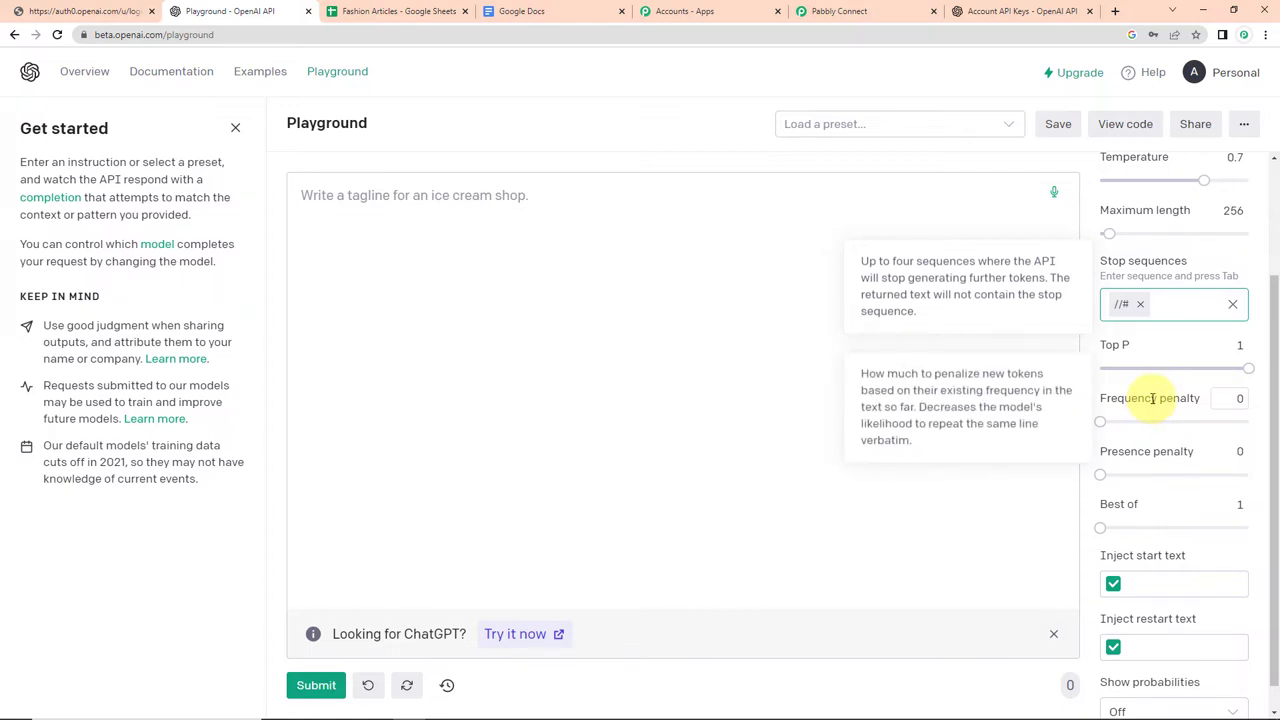
pyautogui.moveTo(1153, 451)
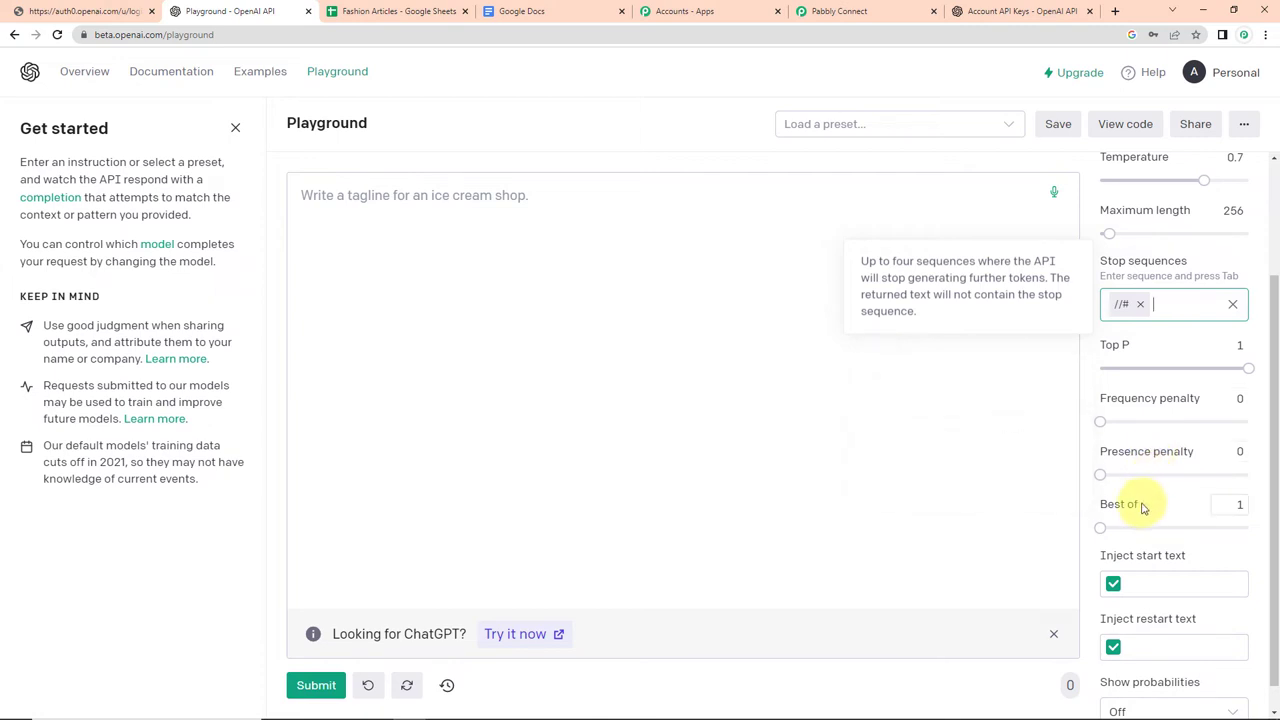
pyautogui.moveTo(1135, 503)
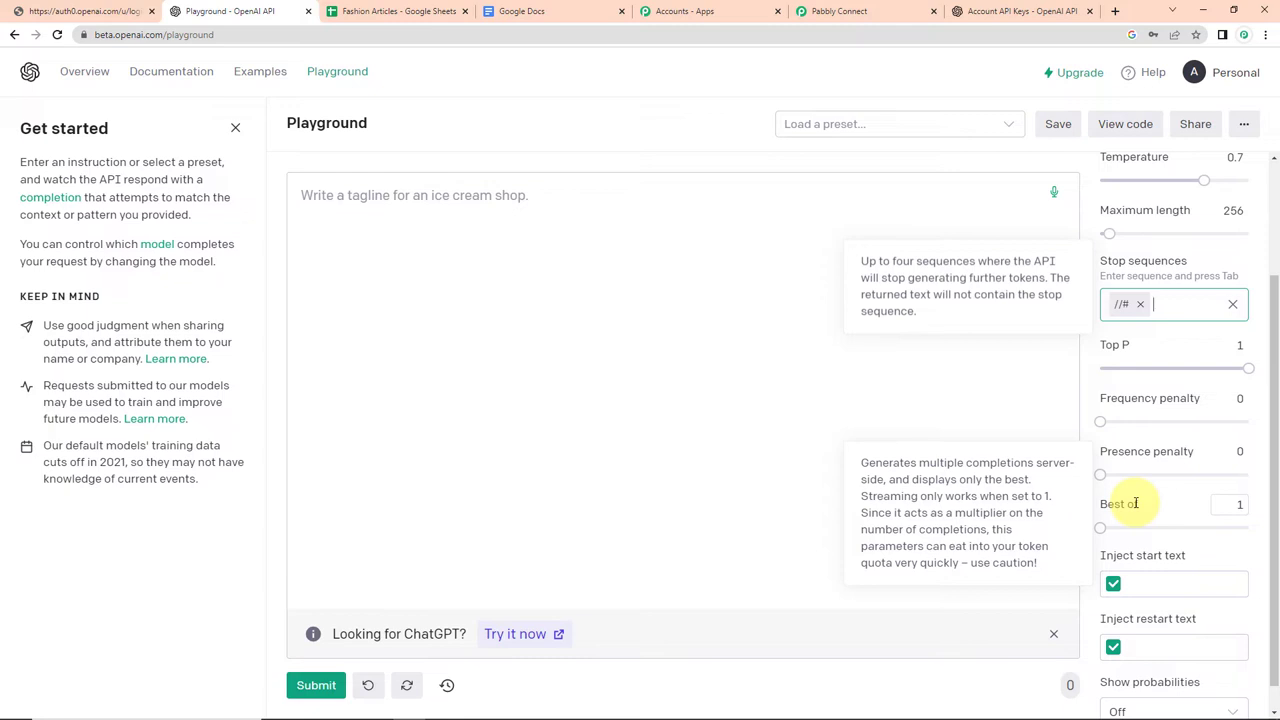
pyautogui.click(1239, 504)
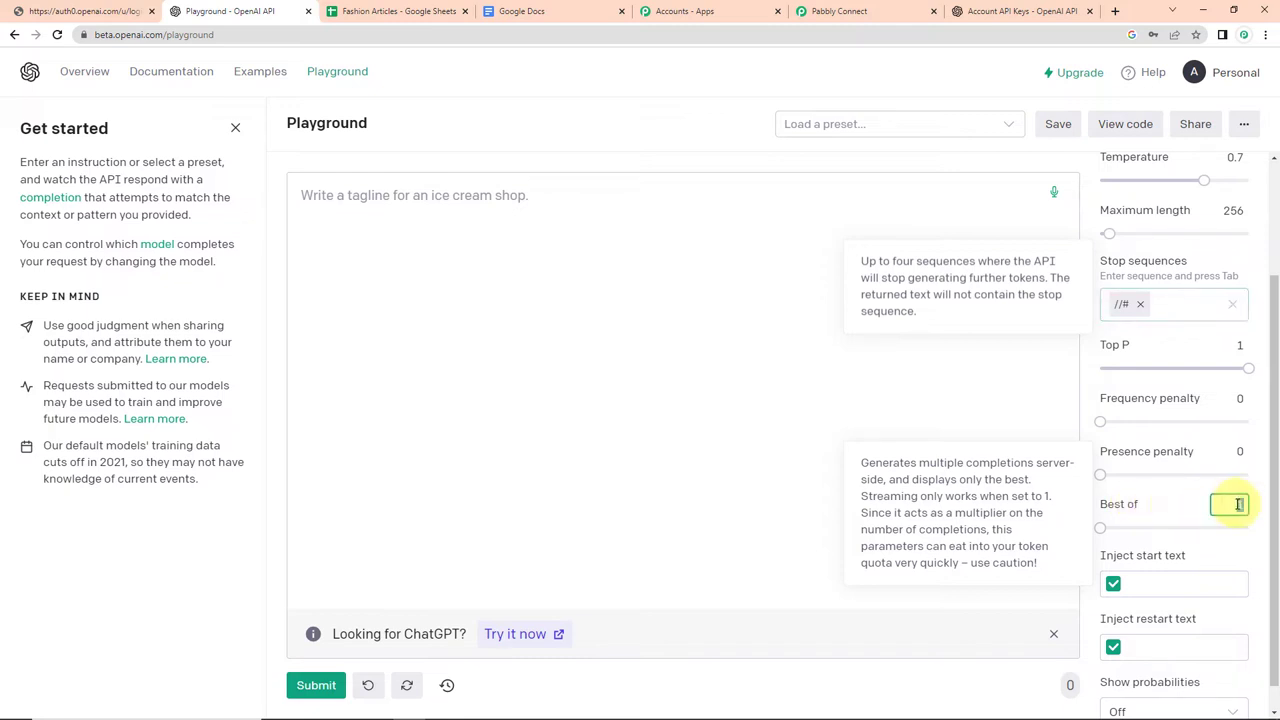
pyautogui.write('2')
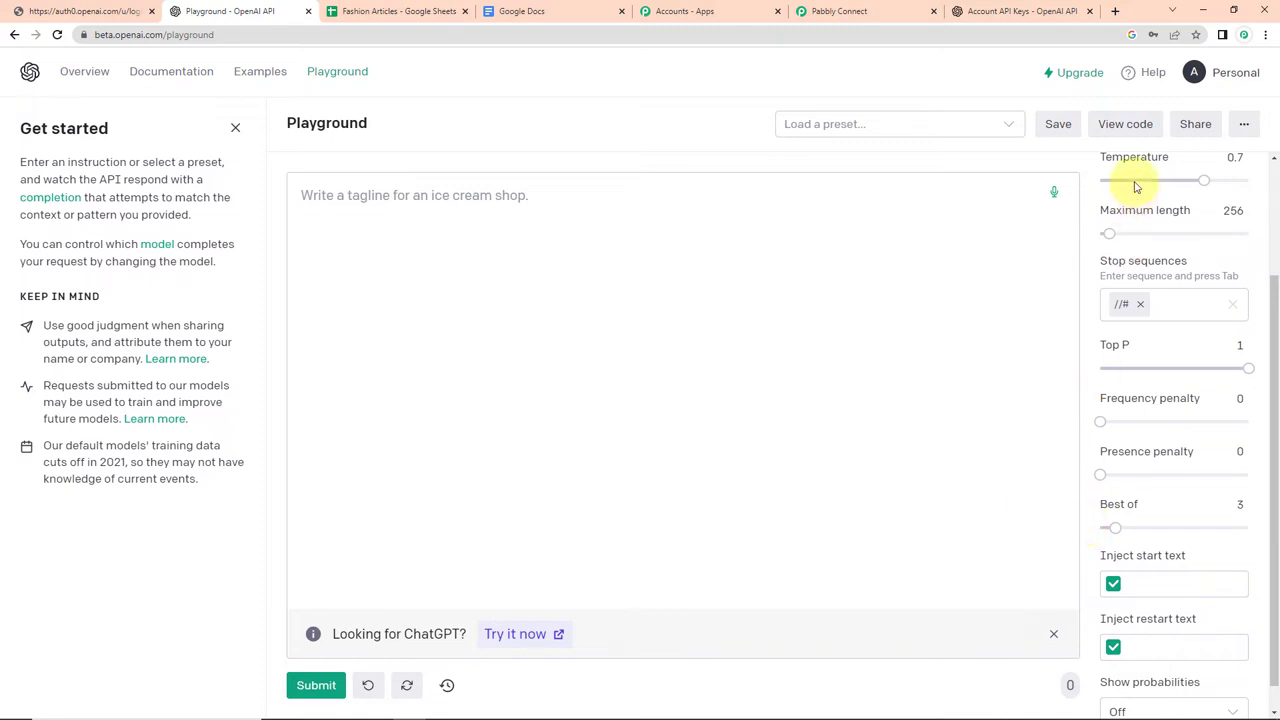
pyautogui.click(1125, 124)
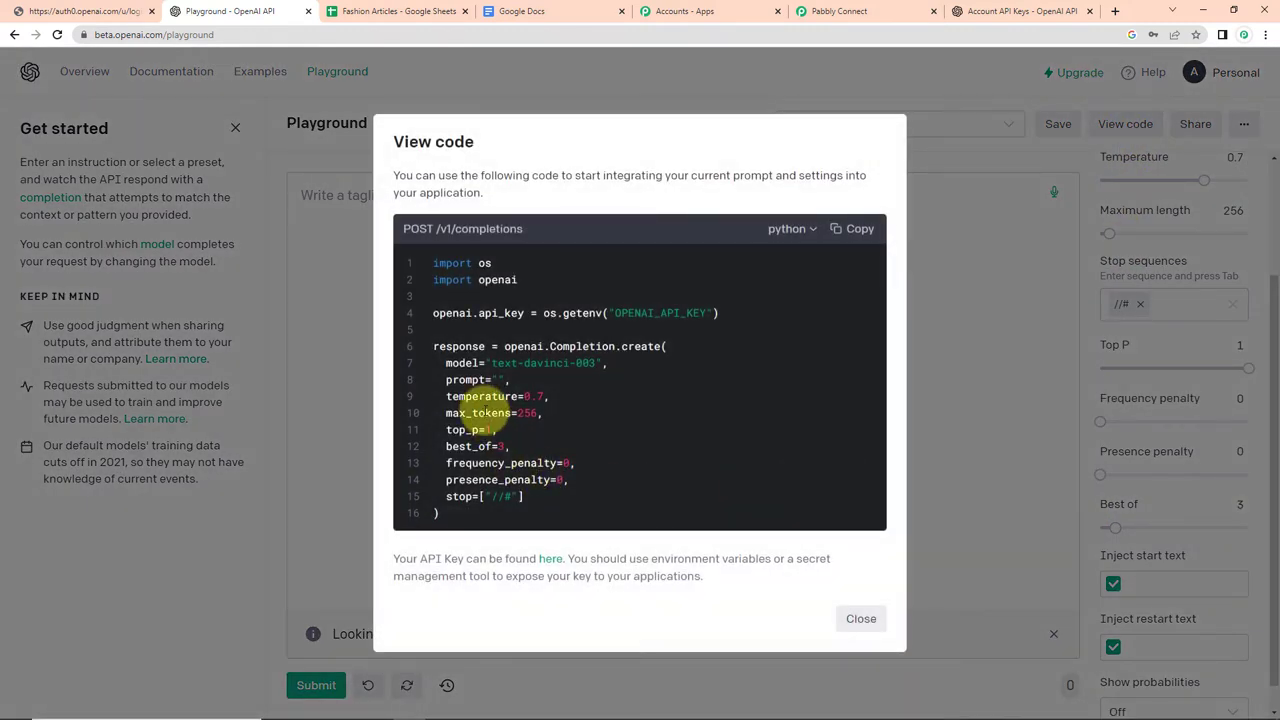
pyautogui.moveTo(446, 380); pyautogui.dragTo(490, 381)
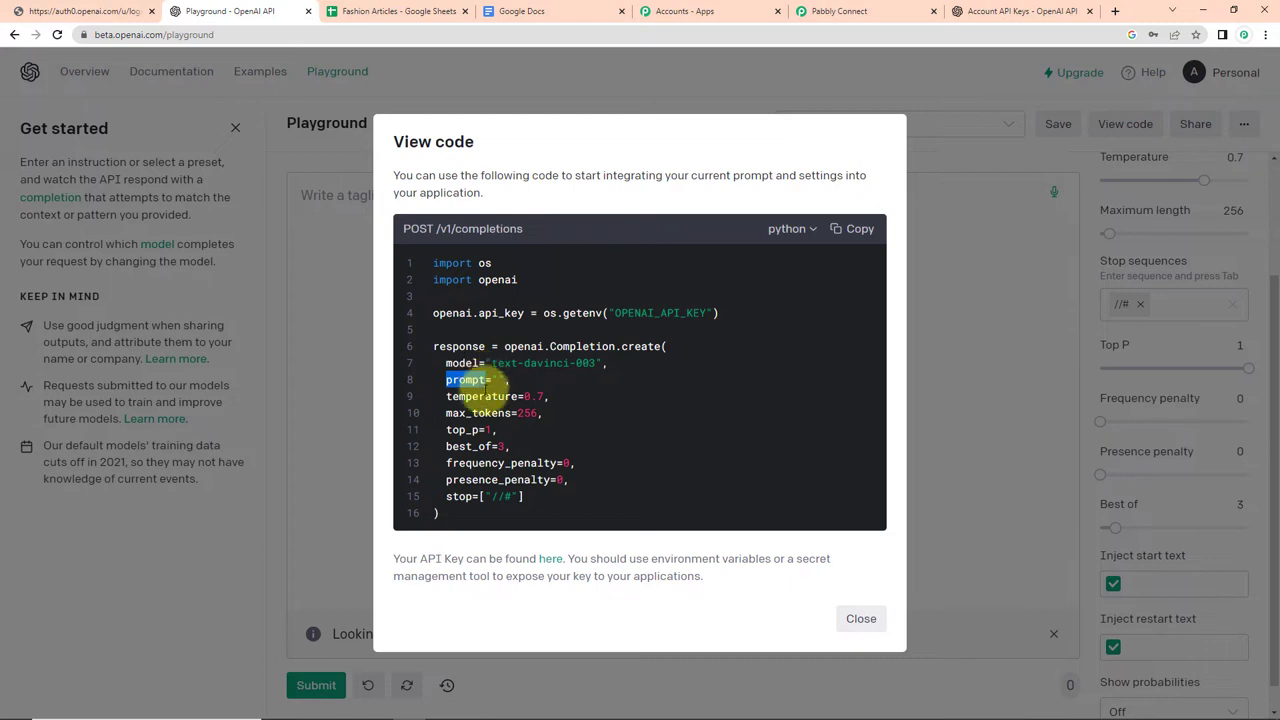
pyautogui.click(951, 338)
pyautogui.click(309, 192)
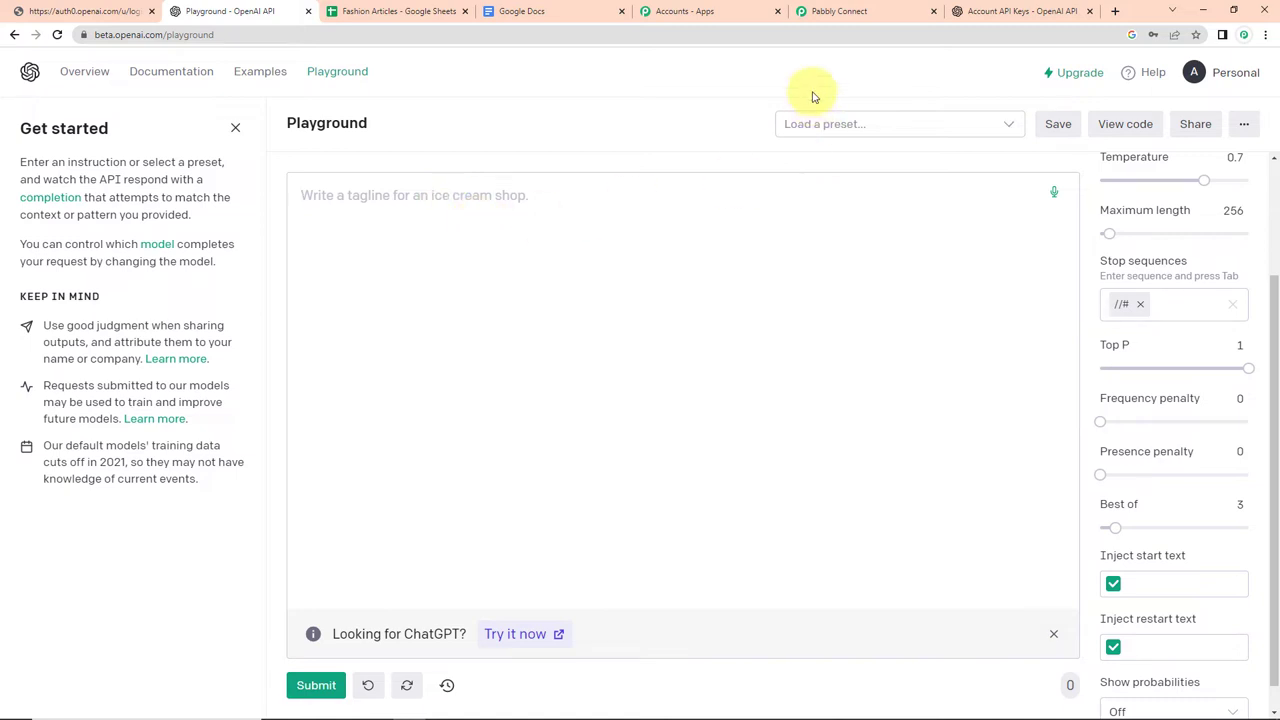
# Return to the Pabbly Connect workflow's OpenAI Generate Content action
pyautogui.click(851, 11)
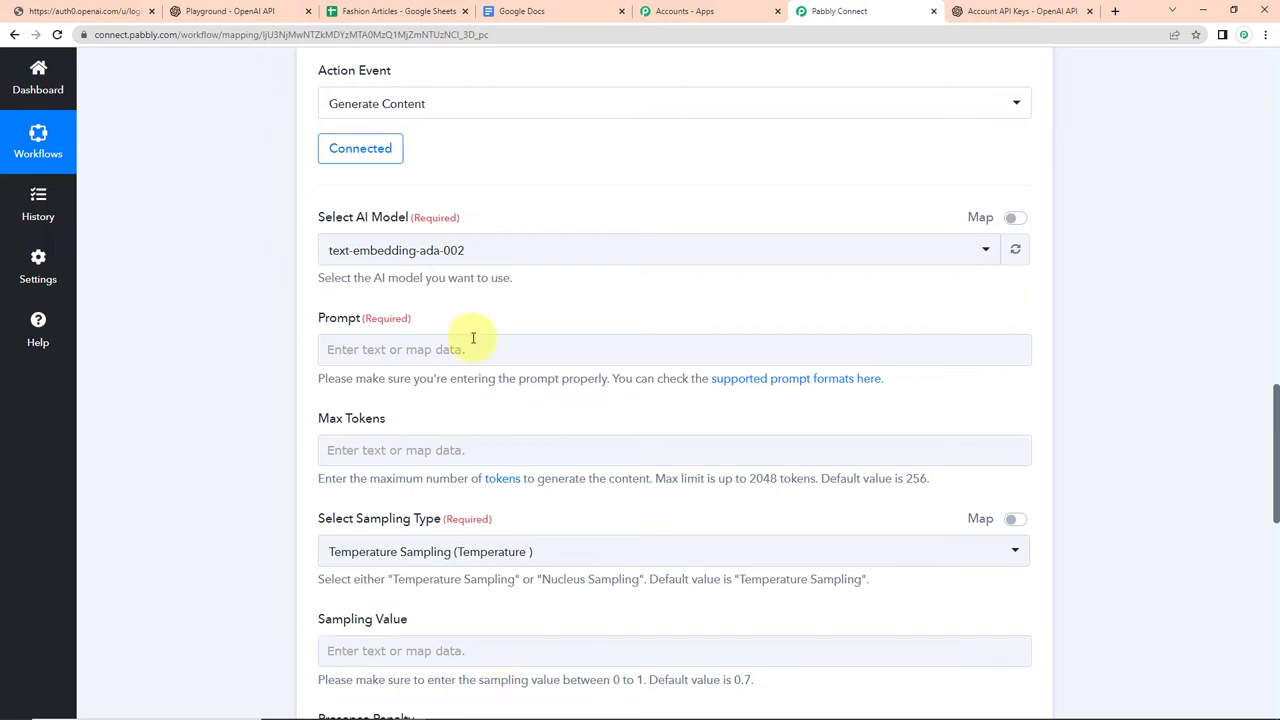
# Choose text-davinci-003 and set the prompt to 'Write an article on the title' plus the Fashion Related Titles field
pyautogui.click(485, 250)
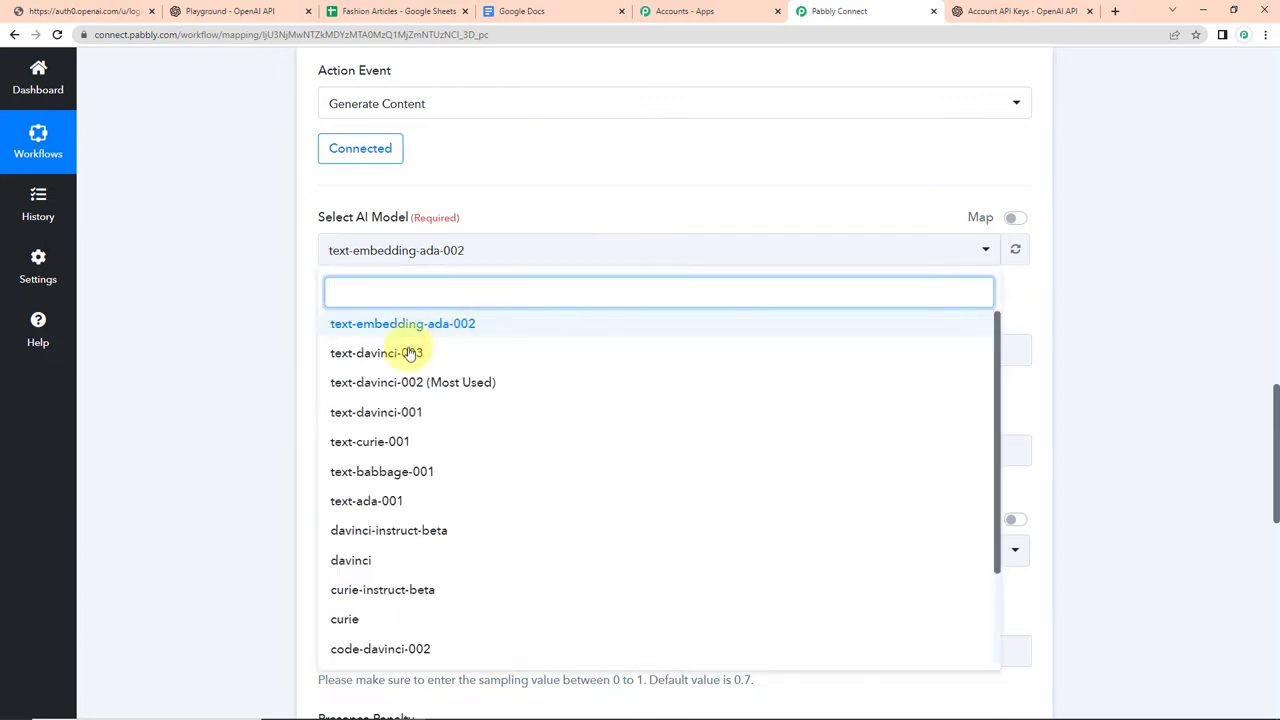
pyautogui.click(448, 356)
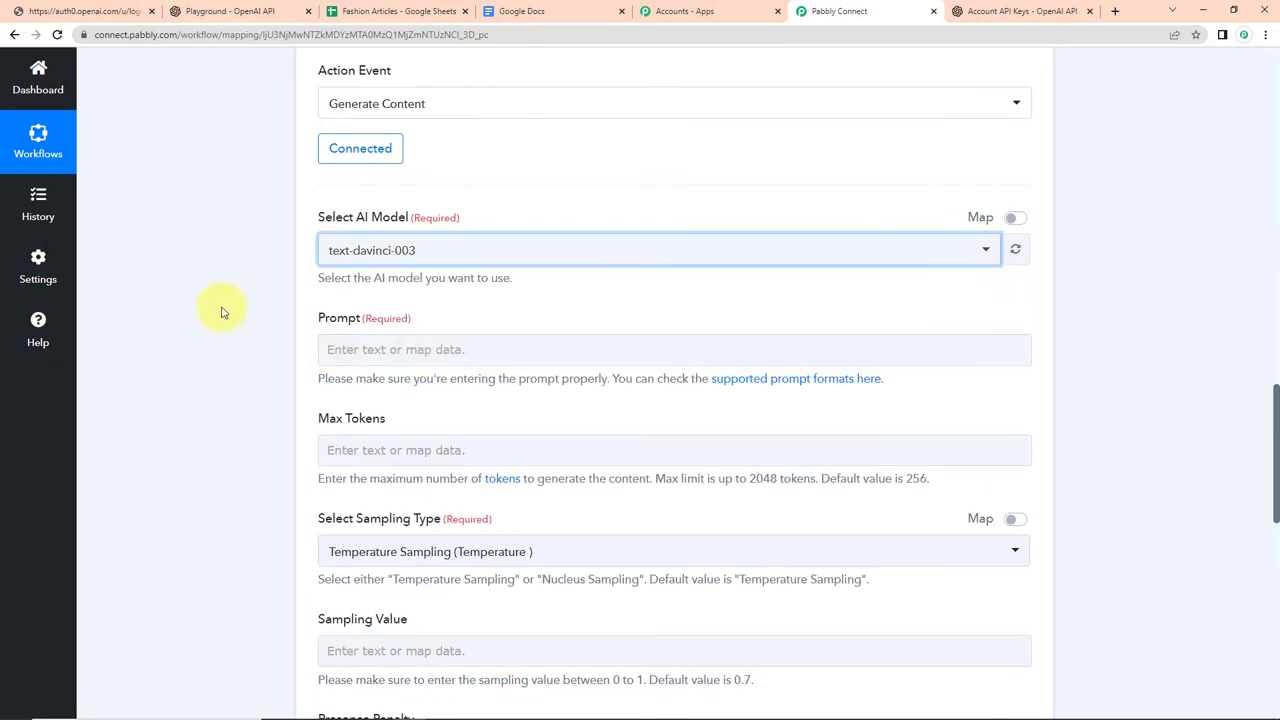
pyautogui.click(362, 351)
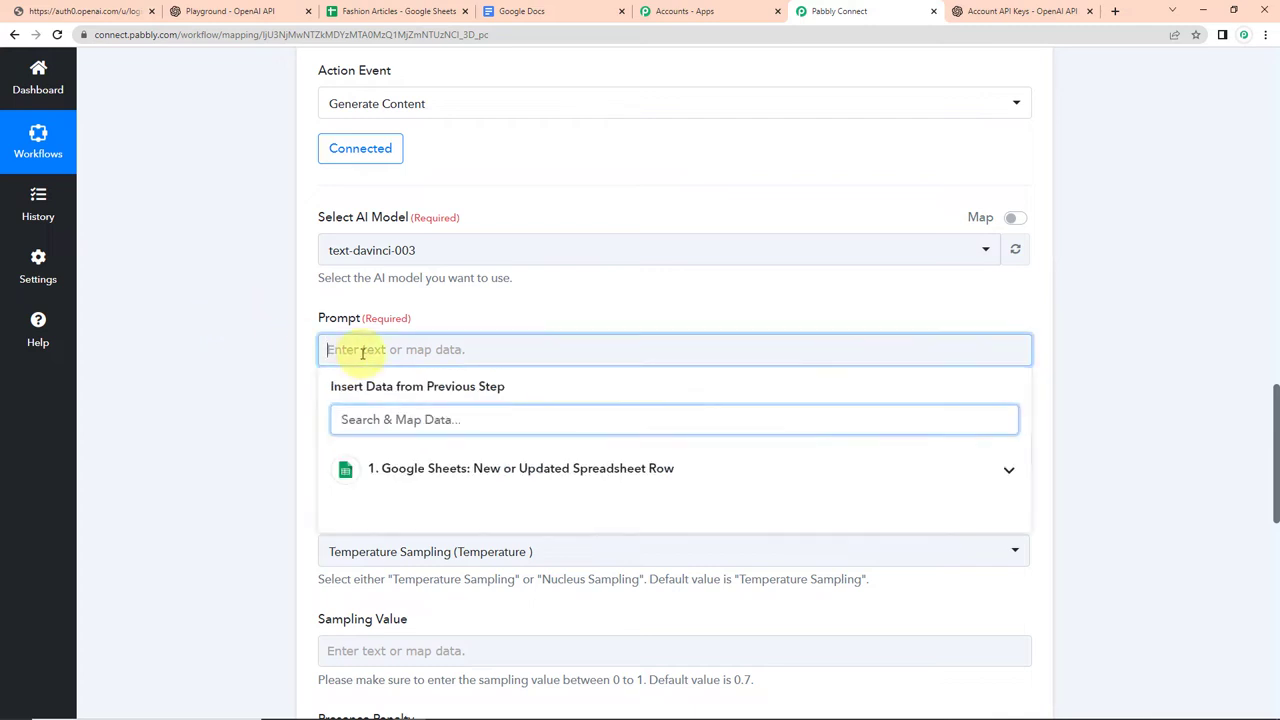
pyautogui.write('Write ')
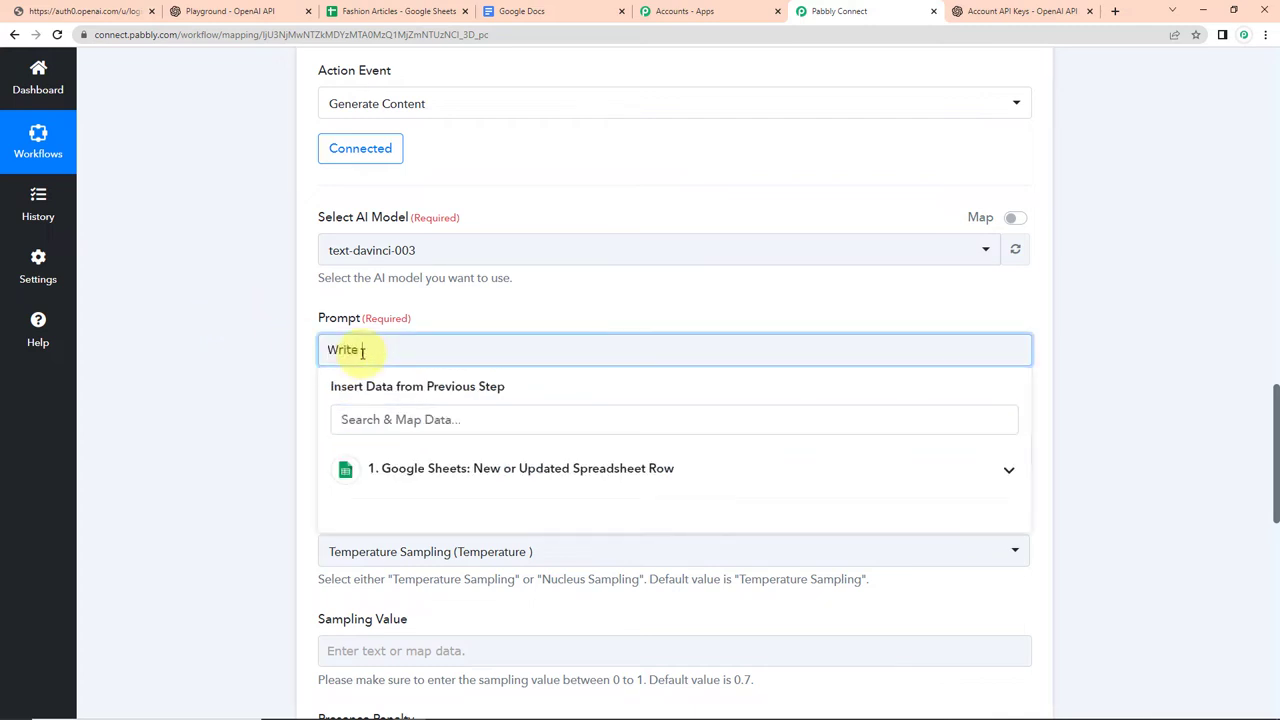
pyautogui.write('an article on the title')
pyautogui.click(567, 478)
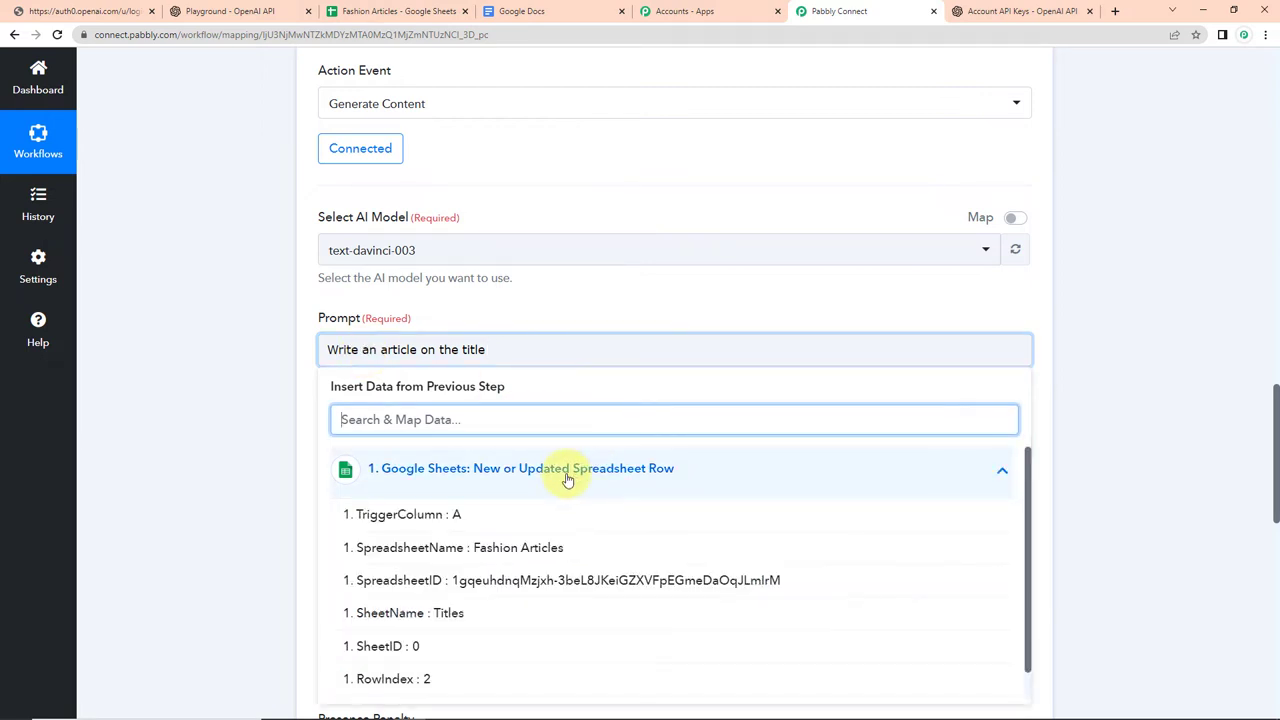
pyautogui.scroll(-1, 491, 529)
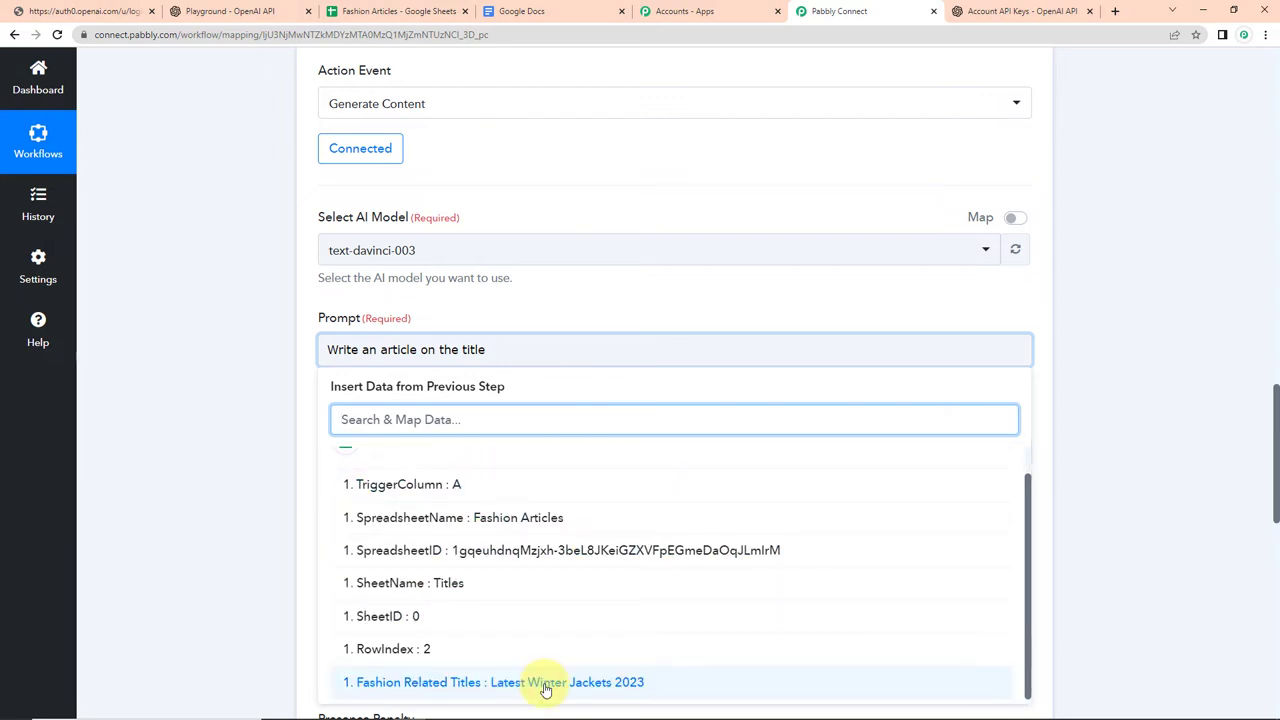
pyautogui.click(545, 684)
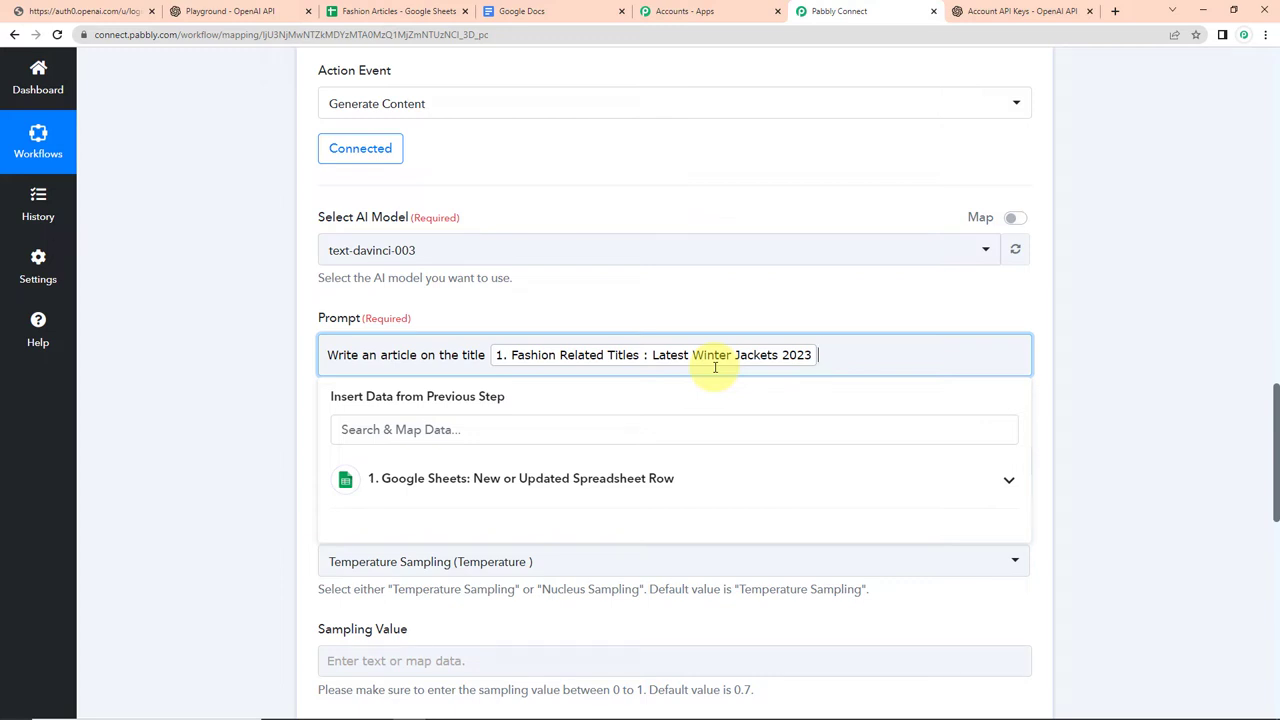
pyautogui.click(279, 345)
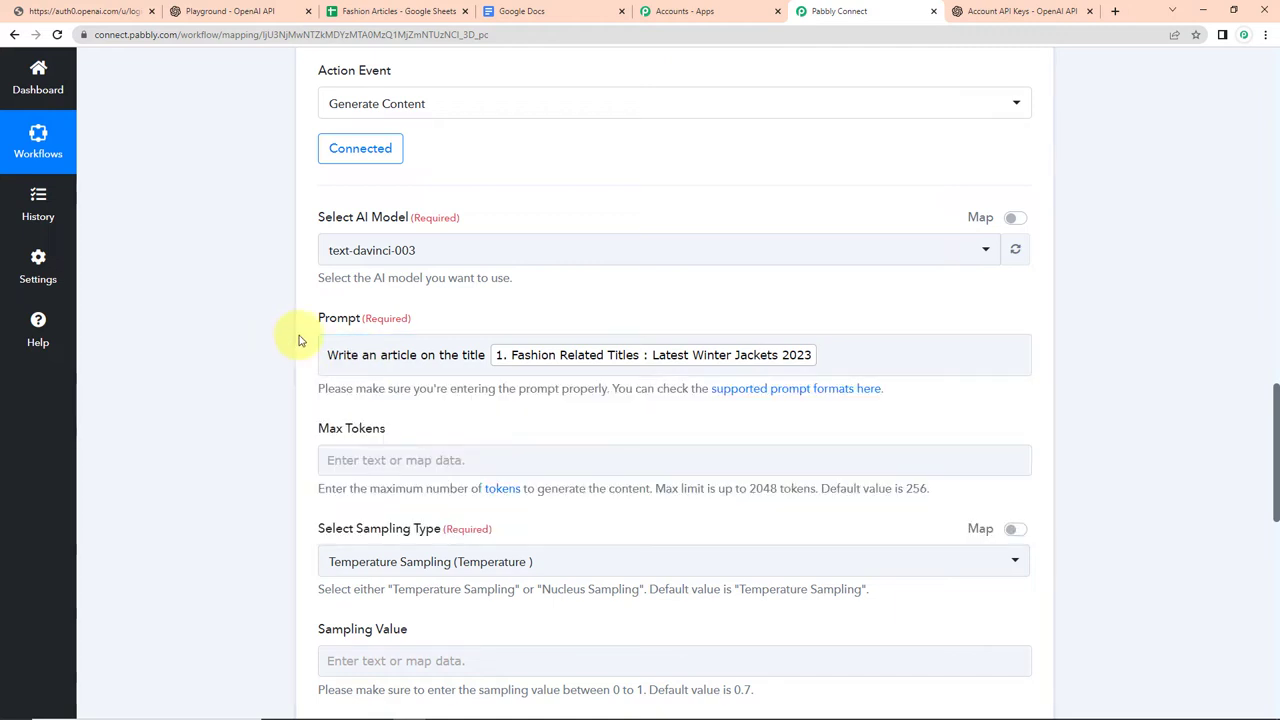
pyautogui.click(368, 459)
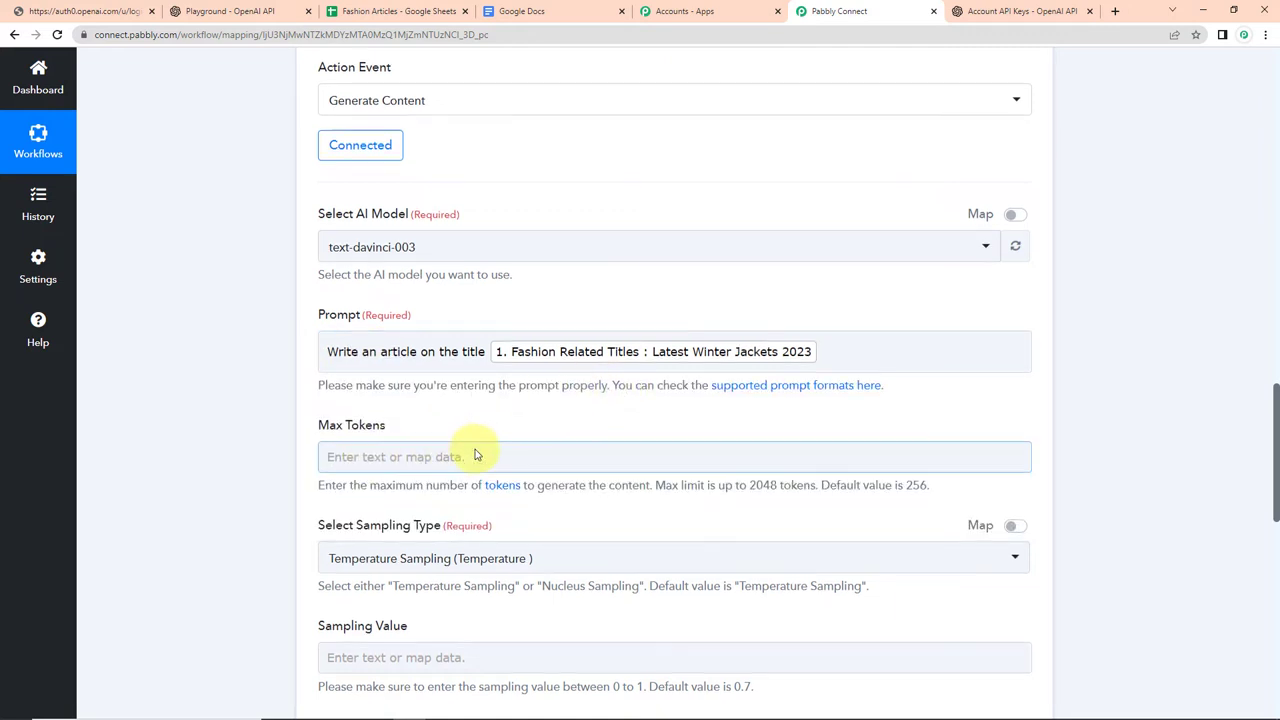
# Set Max Tokens to 300 and keep Temperature Sampling as the sampling type
pyautogui.scroll(-2, 440, 380)
pyautogui.click(414, 302)
pyautogui.write('300')
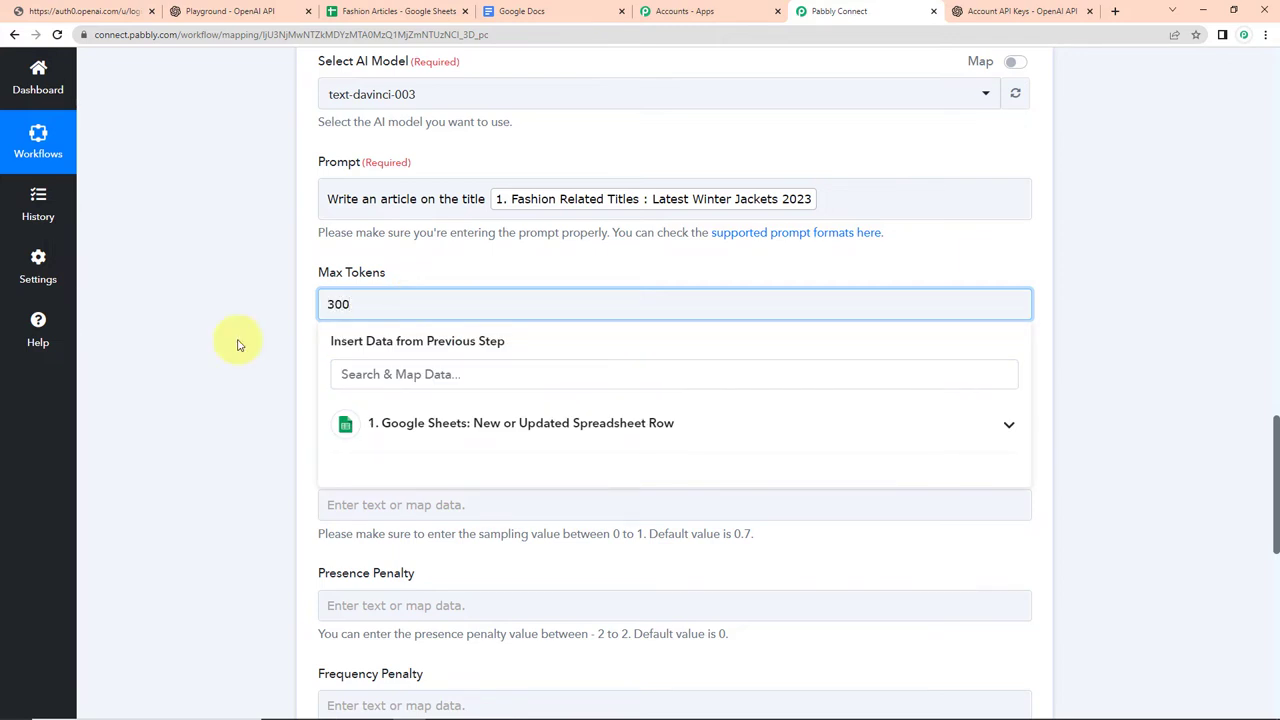
pyautogui.click(237, 345)
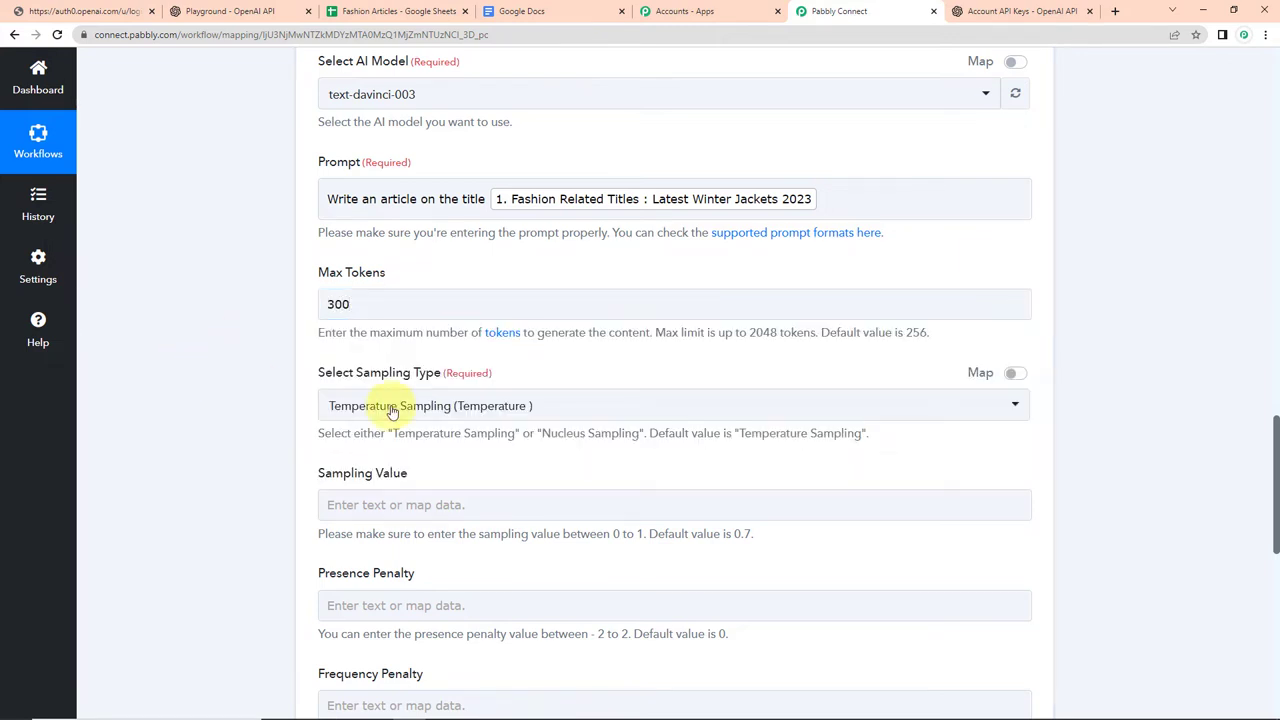
pyautogui.click(567, 408)
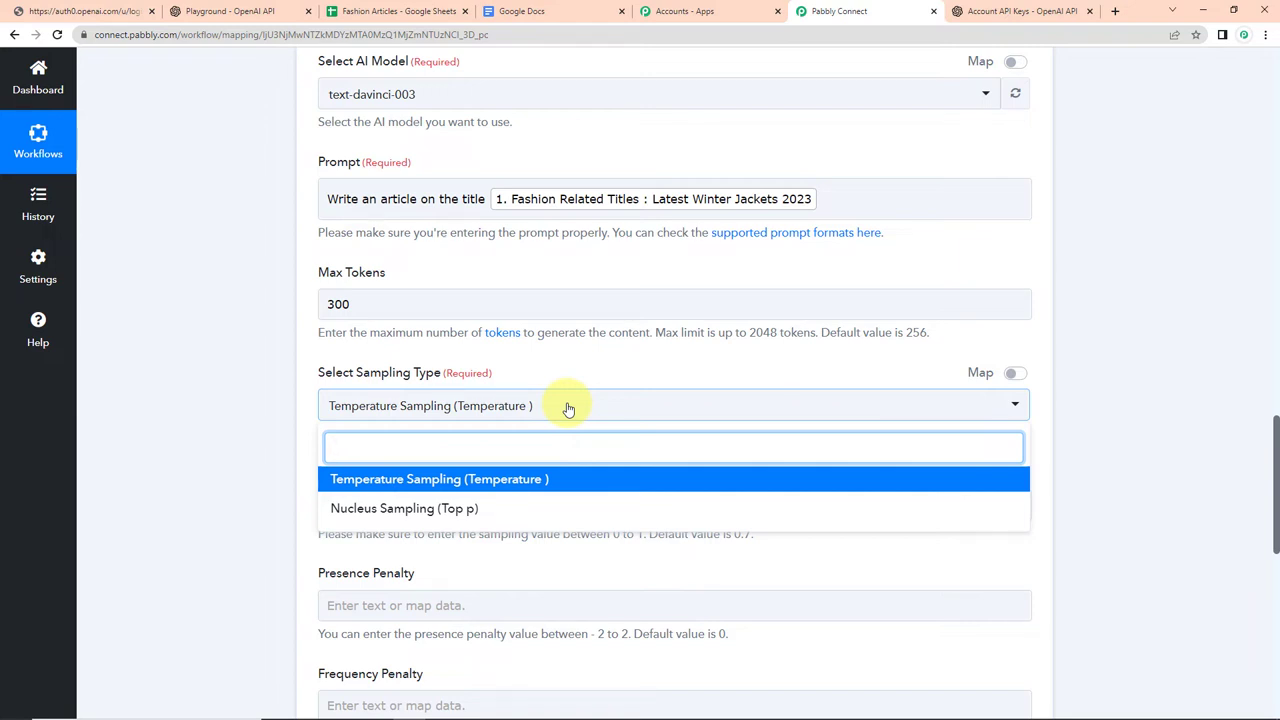
pyautogui.click(360, 479)
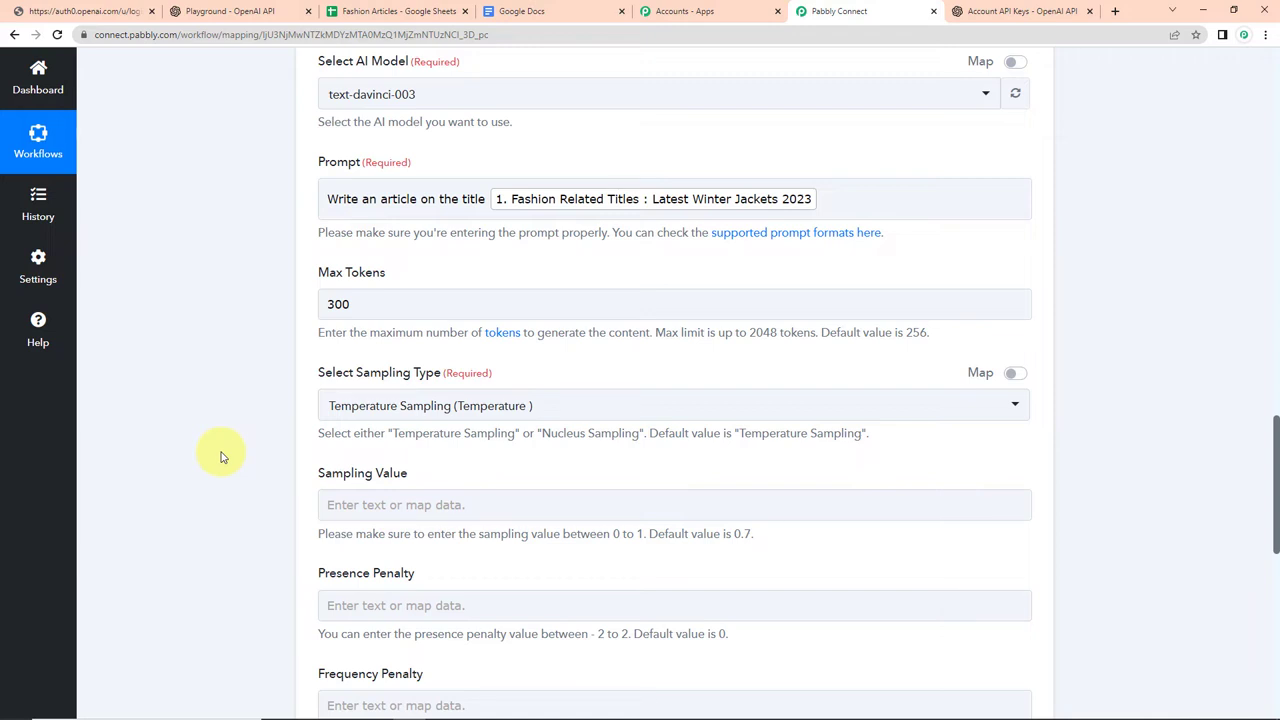
# Add stop sequence //#, set Best Of to 3, and save with a test request
pyautogui.scroll(-3, 222, 457)
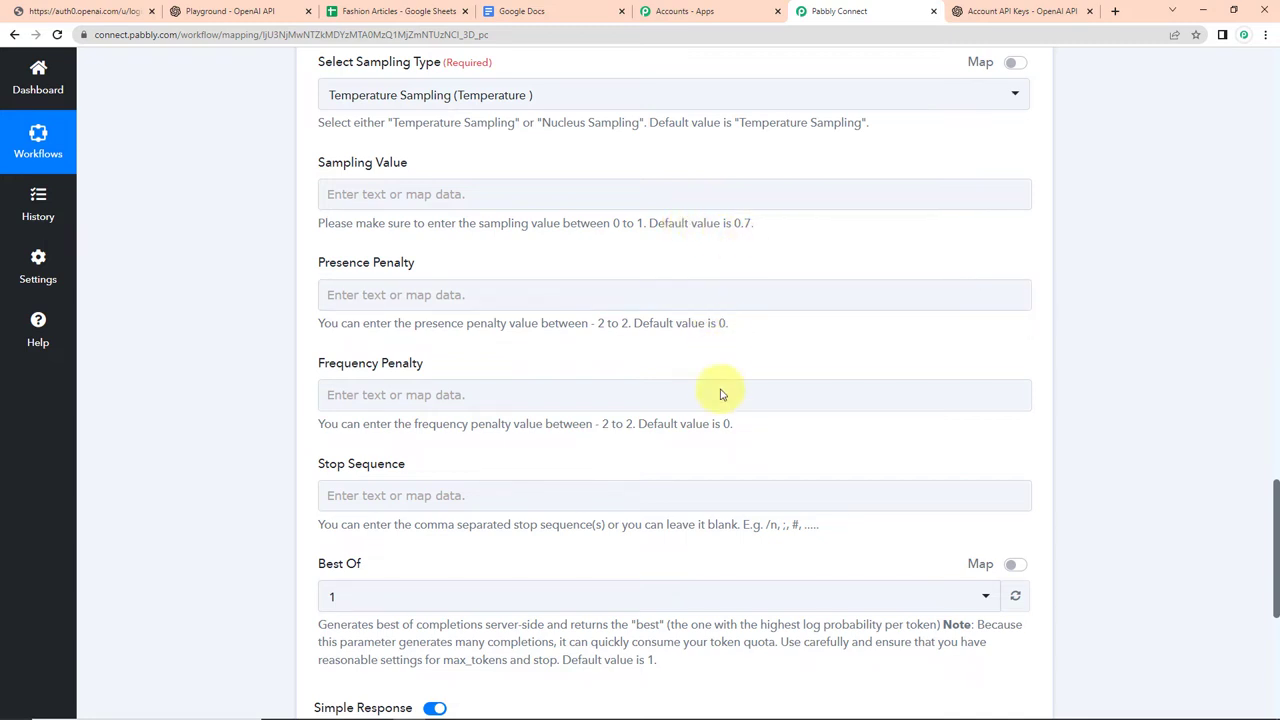
pyautogui.click(393, 491)
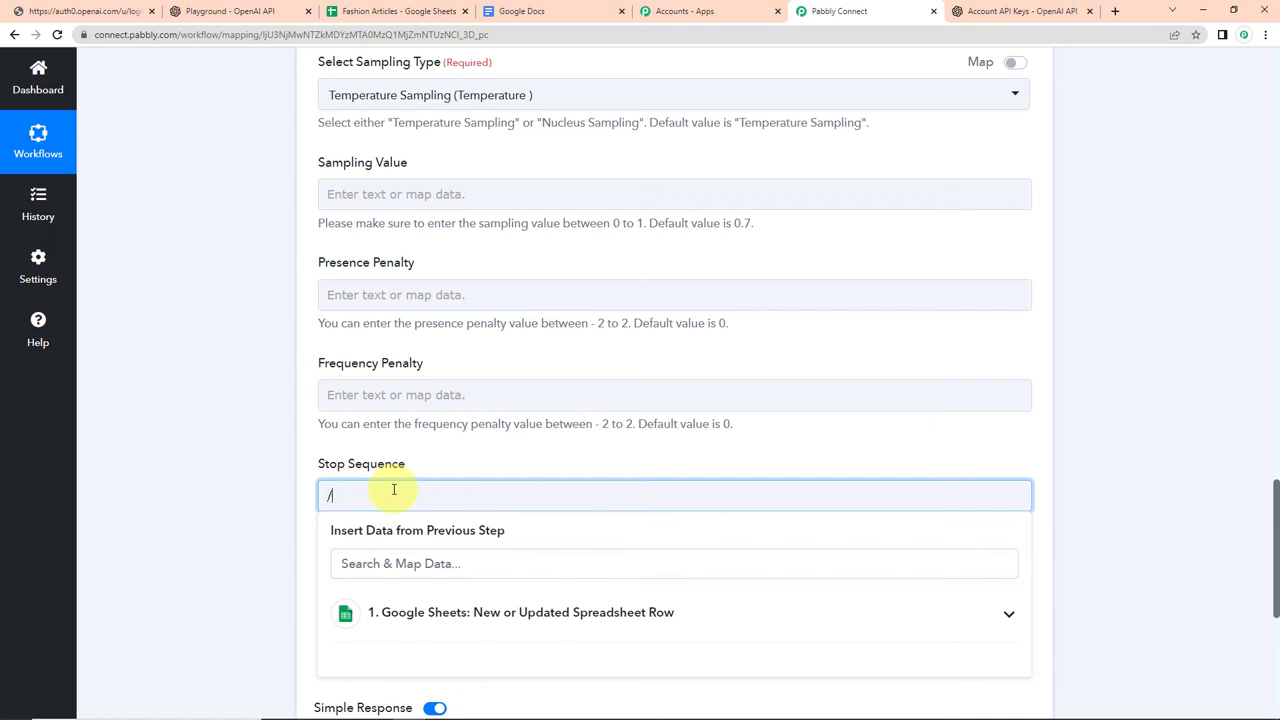
pyautogui.write('//#')
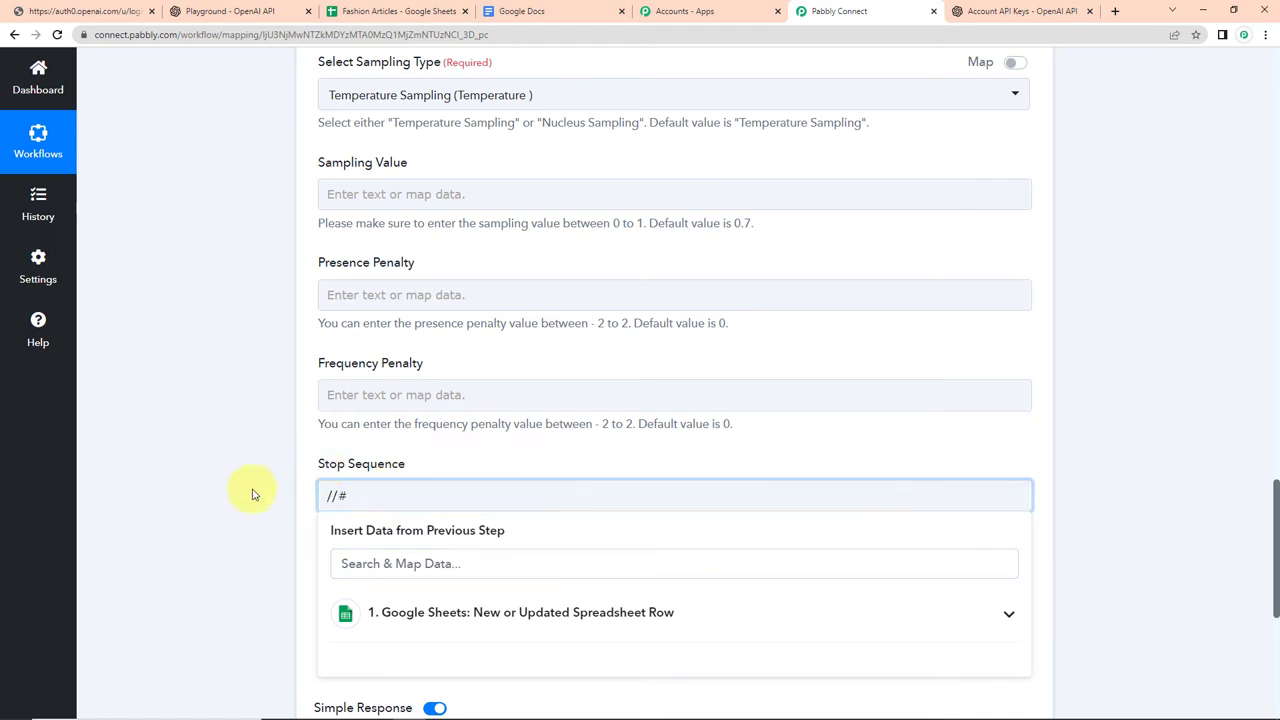
pyautogui.click(251, 493)
pyautogui.scroll(-2, 251, 500)
pyautogui.click(388, 442)
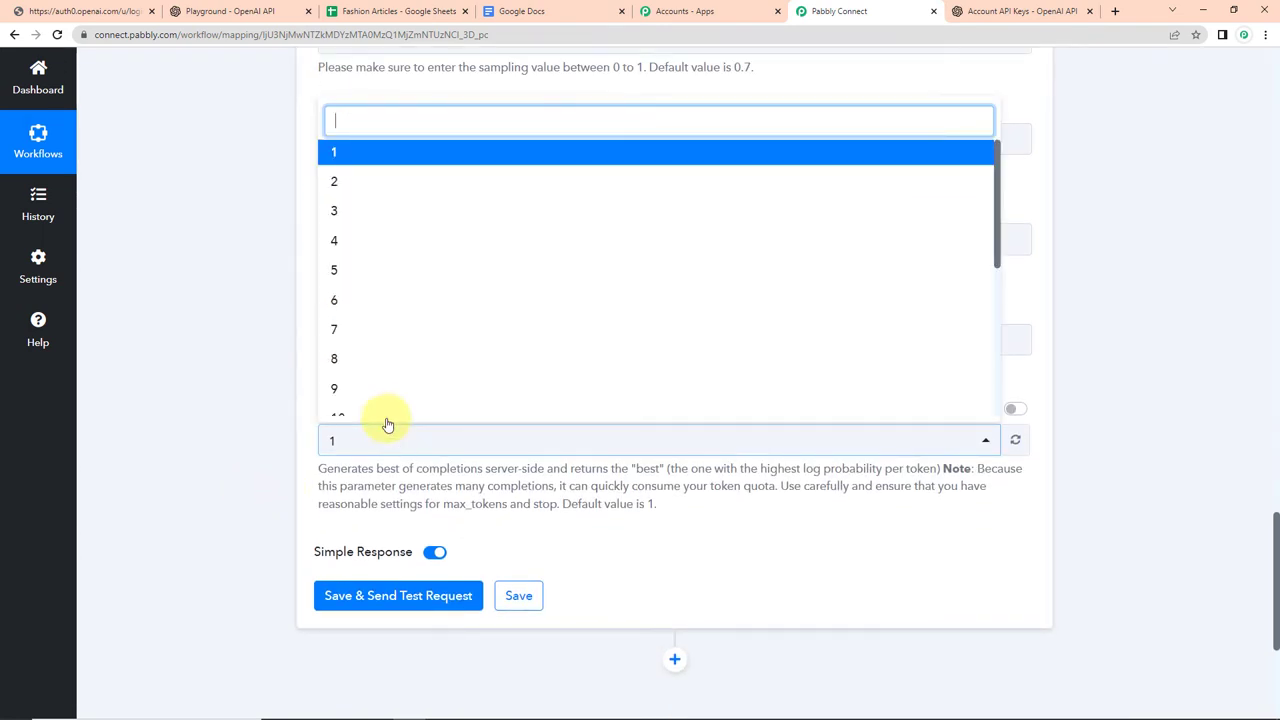
pyautogui.click(343, 213)
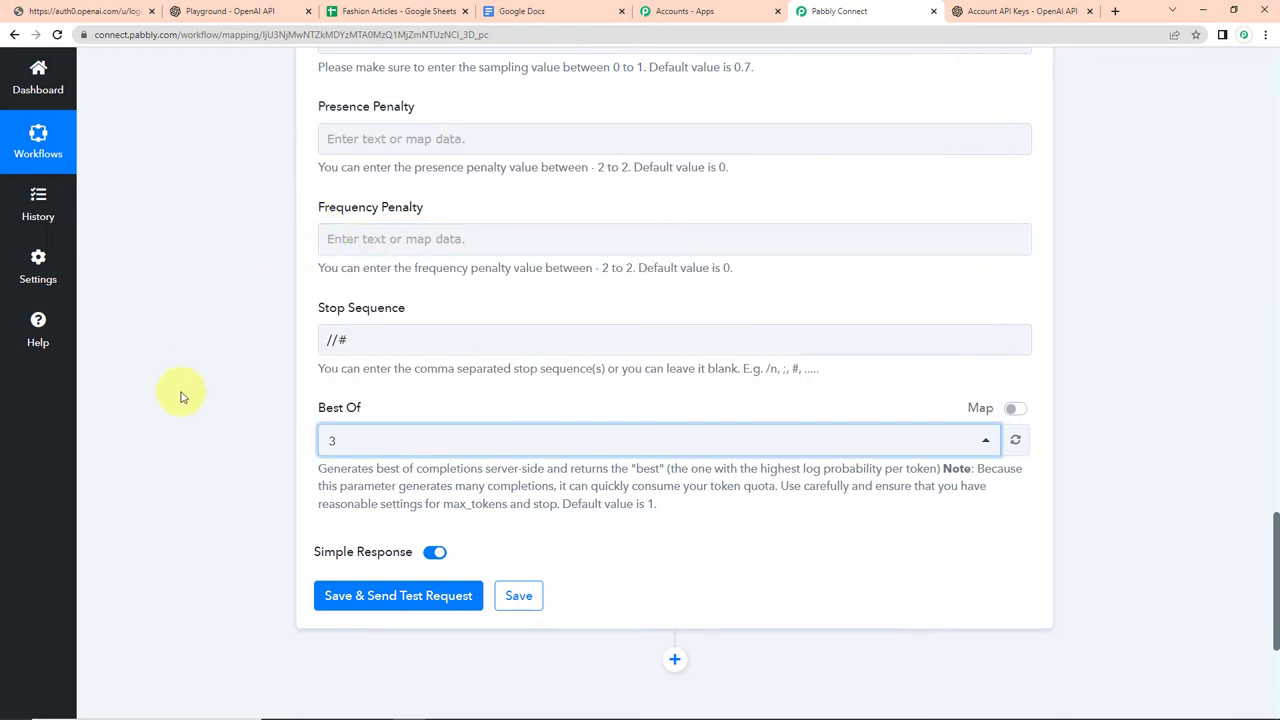
pyautogui.click(363, 597)
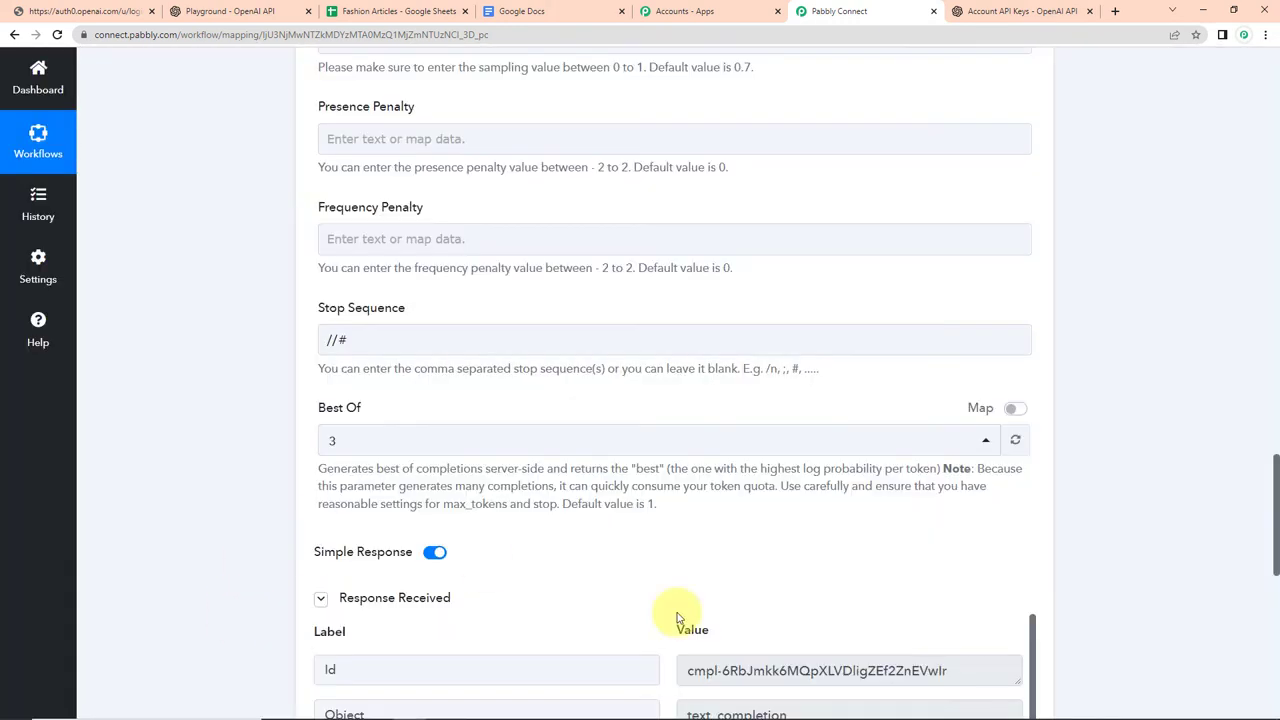
# Read the generated 2023 winter jackets article in the response, then add a new action step
pyautogui.scroll(-2, 1100, 472)
pyautogui.scroll(-3, 1100, 474)
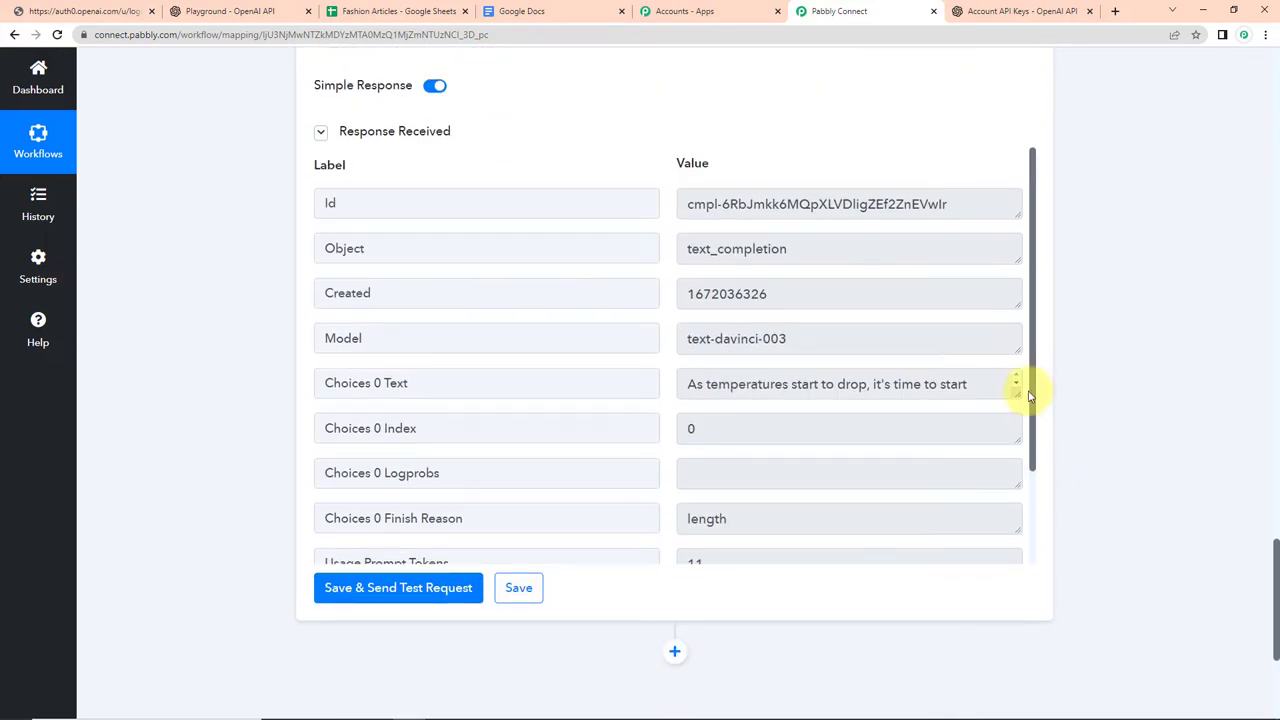
pyautogui.moveTo(1018, 392); pyautogui.dragTo(1036, 562)
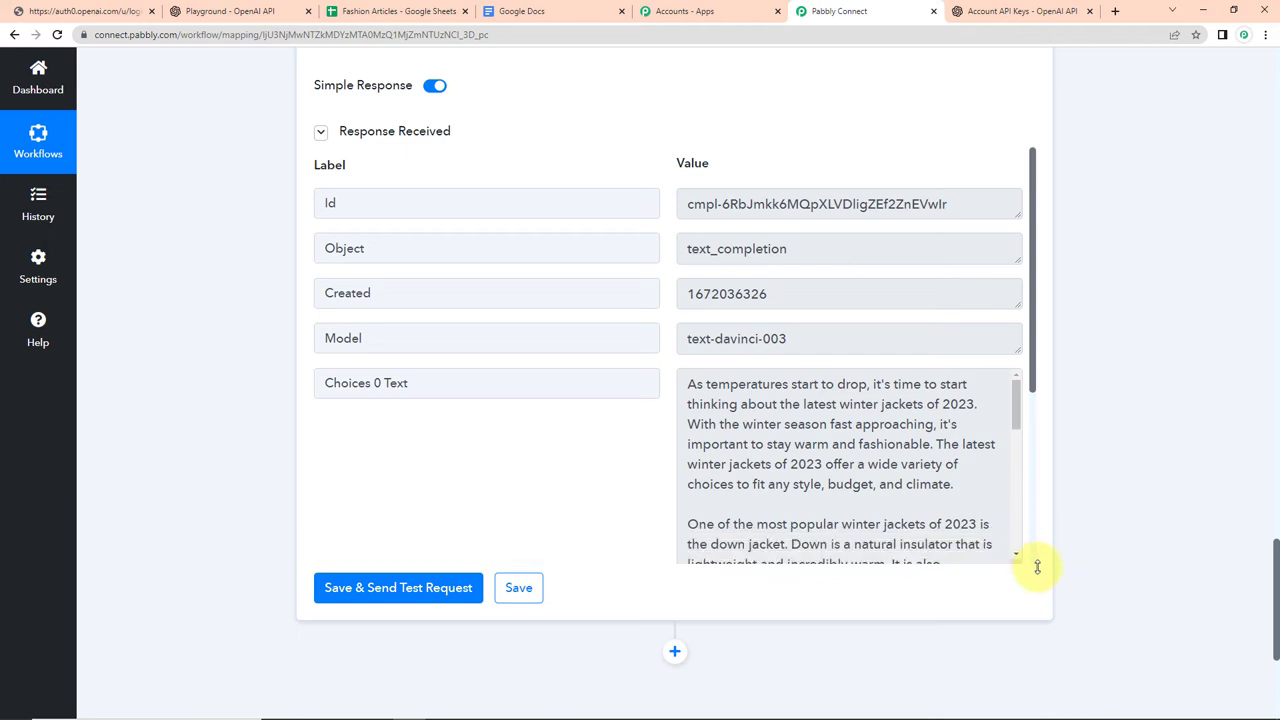
pyautogui.scroll(-3, 971, 491)
pyautogui.scroll(-2, 971, 493)
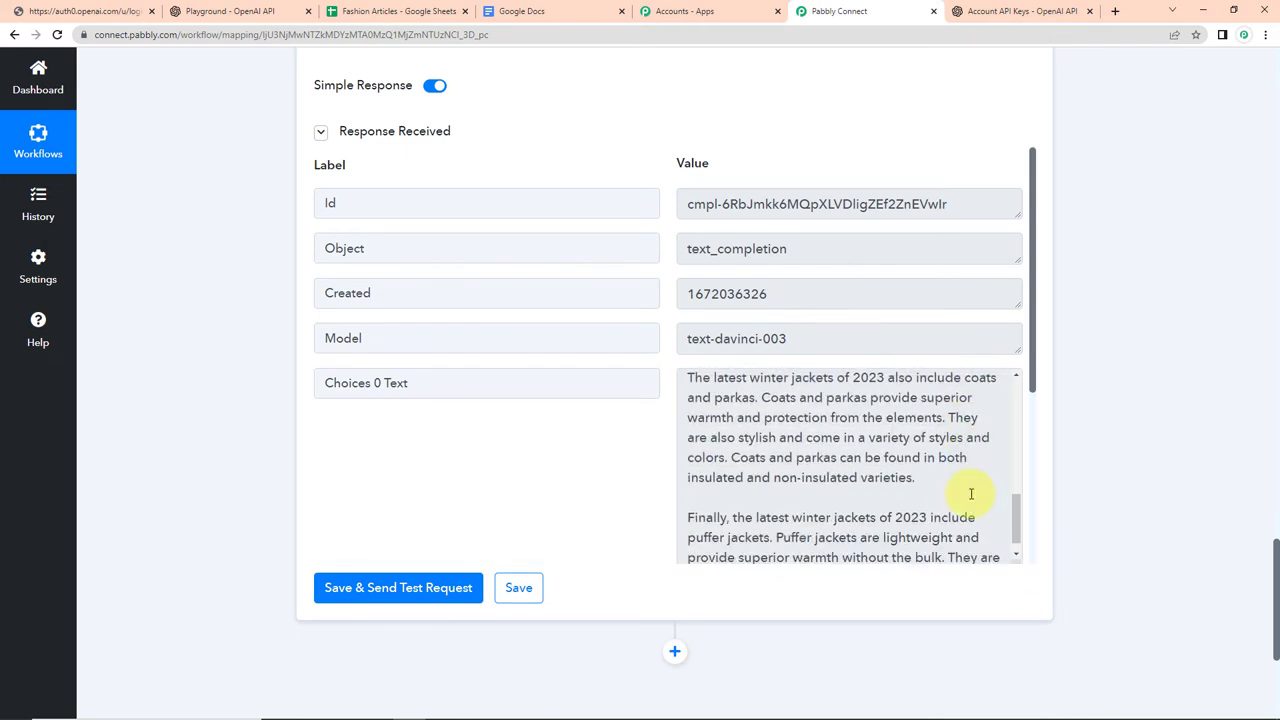
pyautogui.scroll(5, 971, 493)
pyautogui.scroll(-3, 971, 493)
pyautogui.scroll(3, 971, 493)
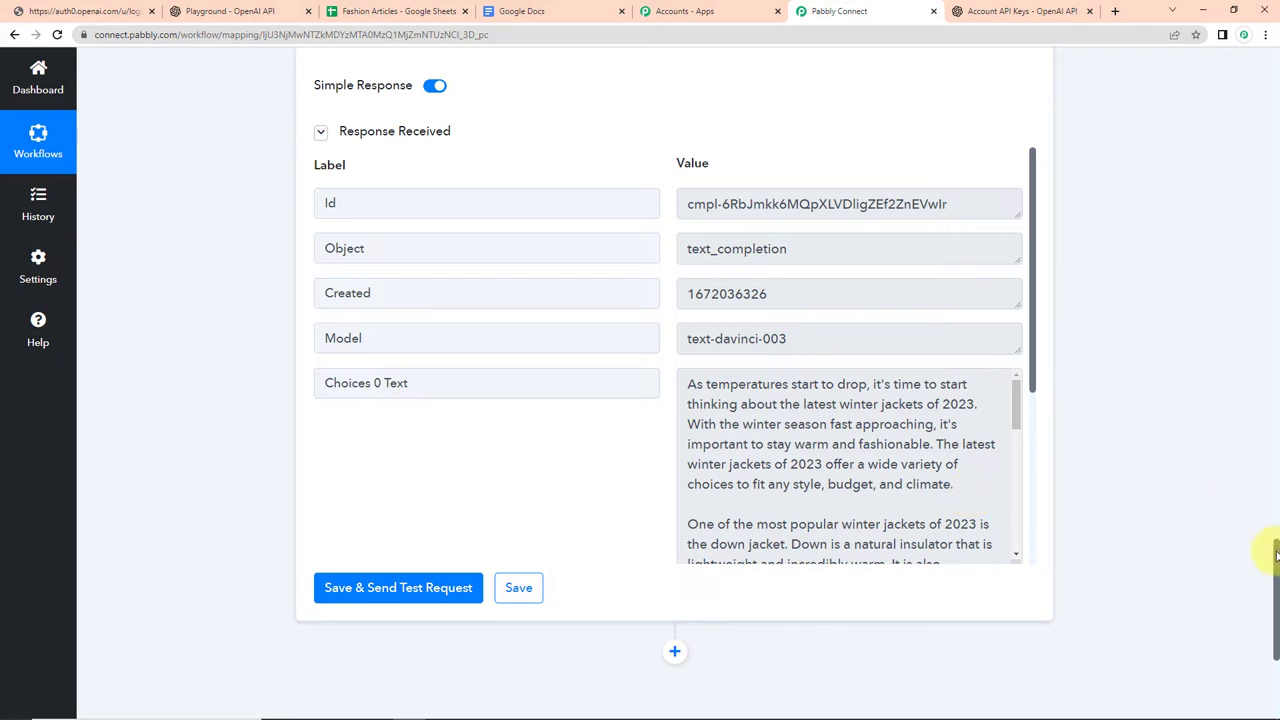
pyautogui.moveTo(1275, 553); pyautogui.dragTo(1266, 606)
pyautogui.click(674, 331)
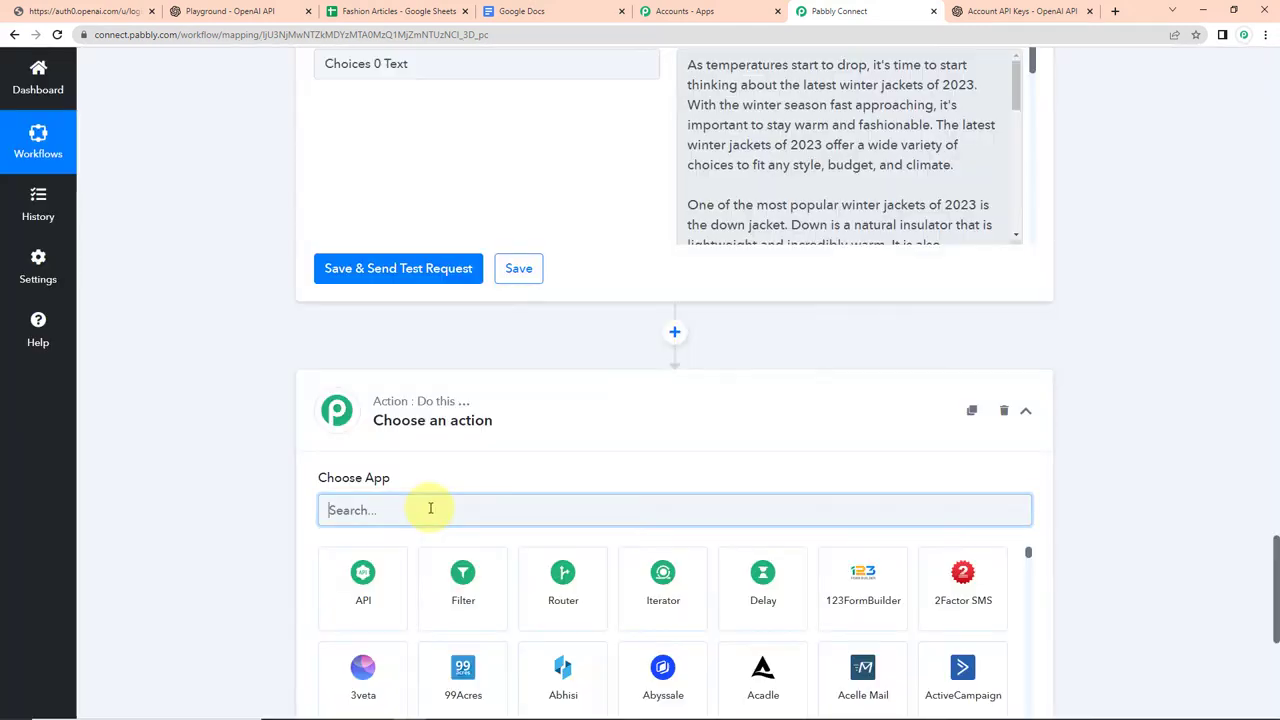
# Make the new step Google Docs 'Create a Blank Document' and start connecting an account
pyautogui.write('googl')
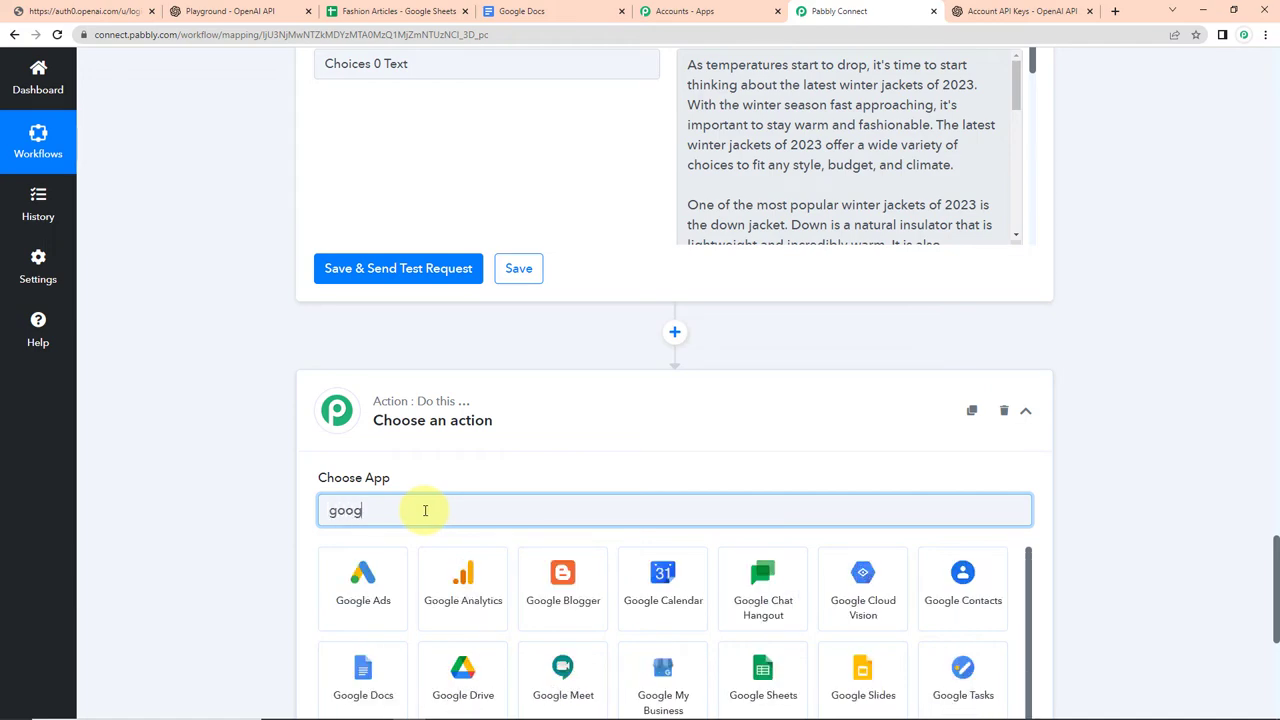
pyautogui.click(539, 573)
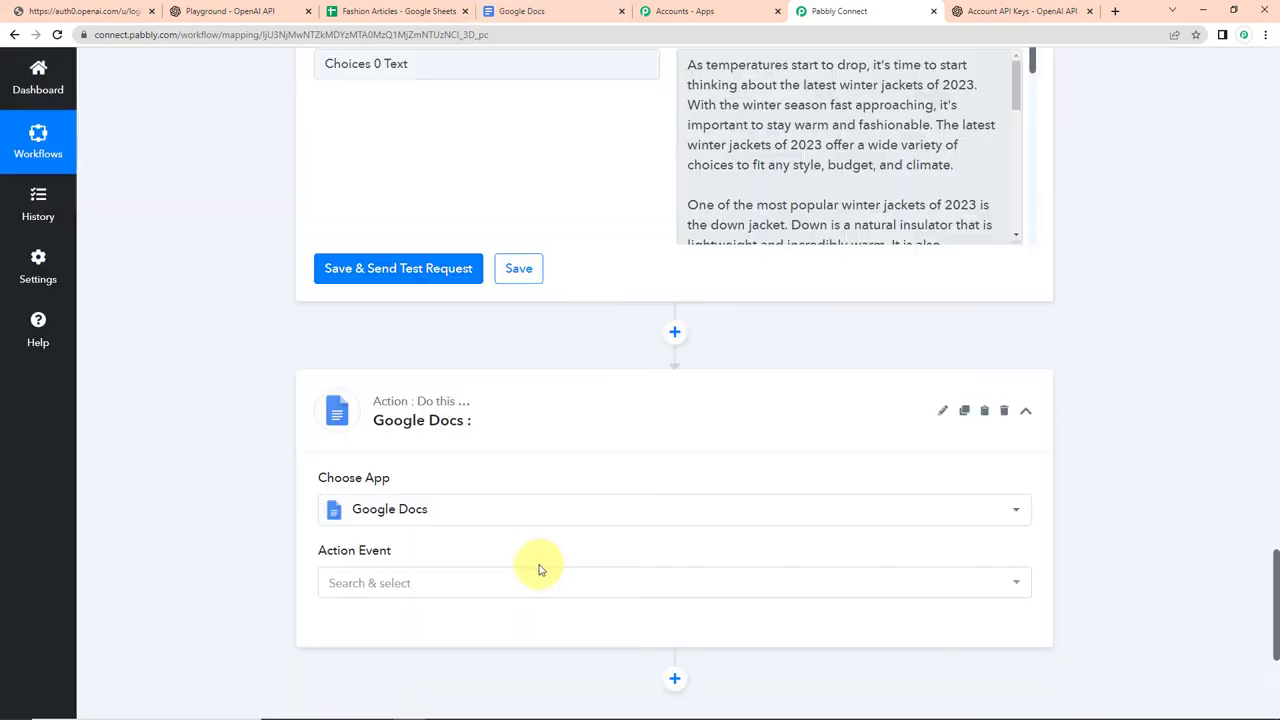
pyautogui.click(374, 583)
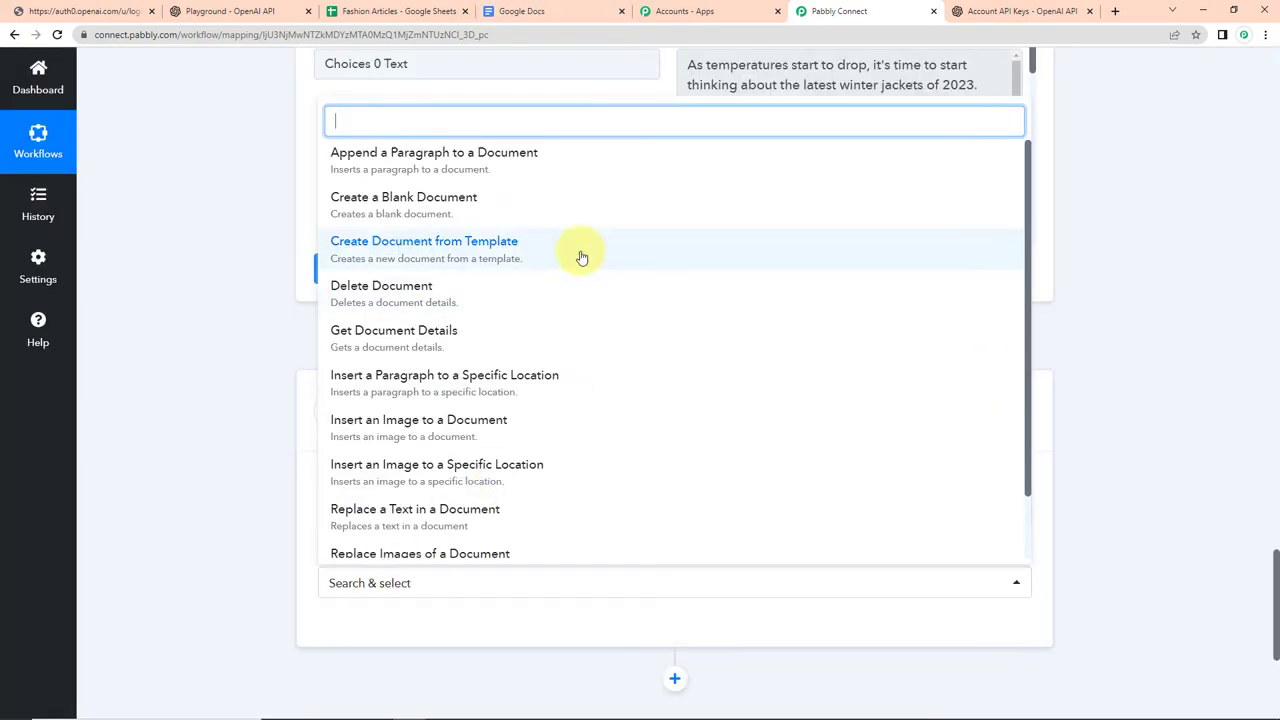
pyautogui.click(345, 199)
pyautogui.click(366, 630)
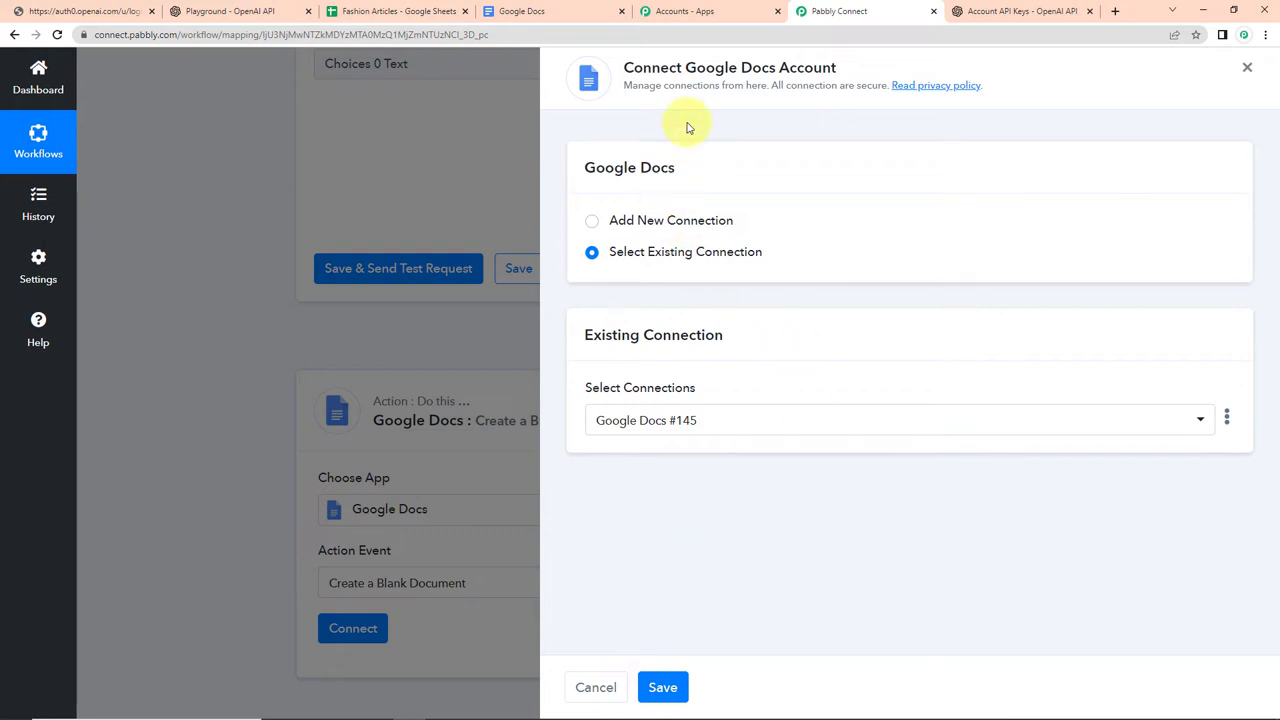
# Authorize a new Google Docs connection (Google Docs #146) with the Google account
pyautogui.moveTo(686, 67); pyautogui.dragTo(838, 67)
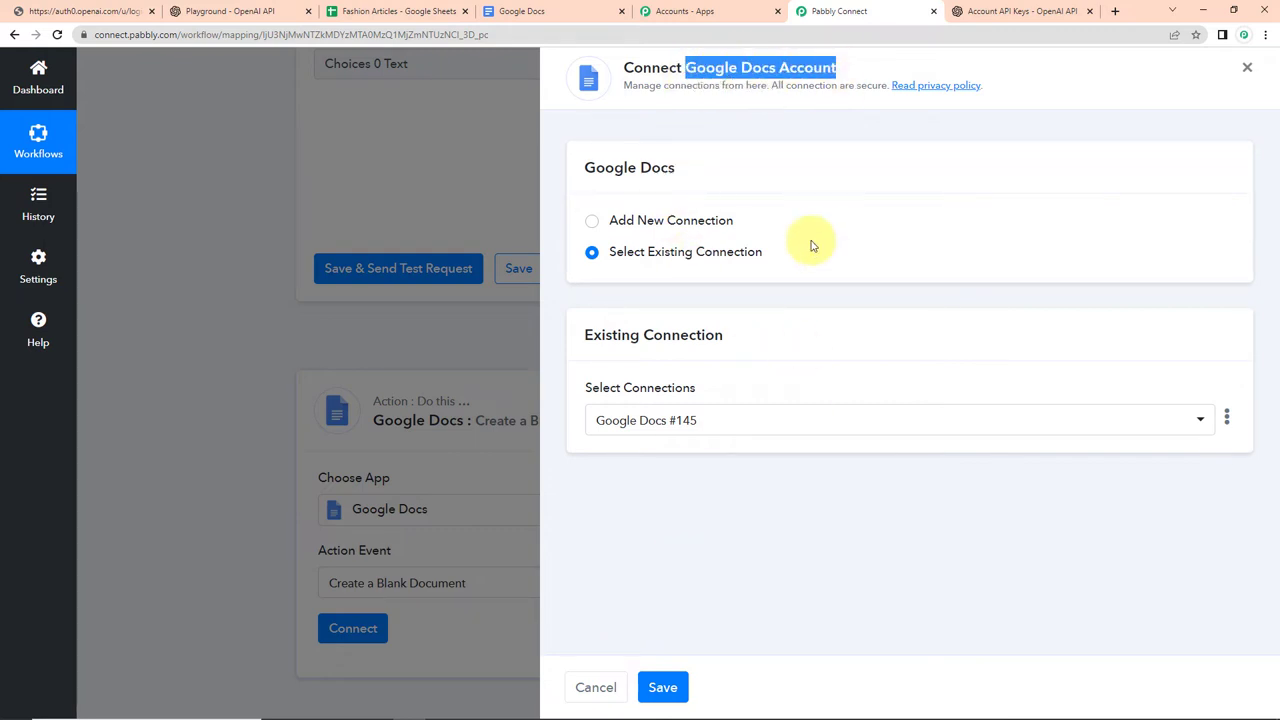
pyautogui.click(592, 221)
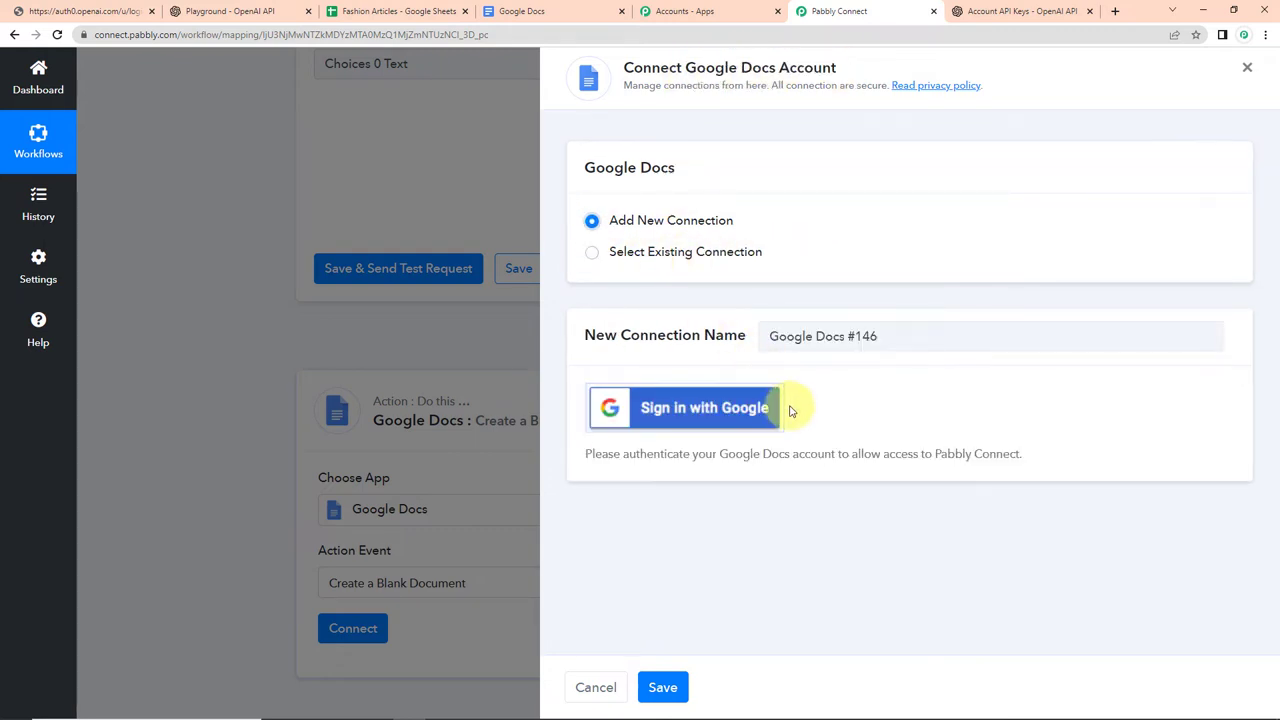
pyautogui.click(718, 416)
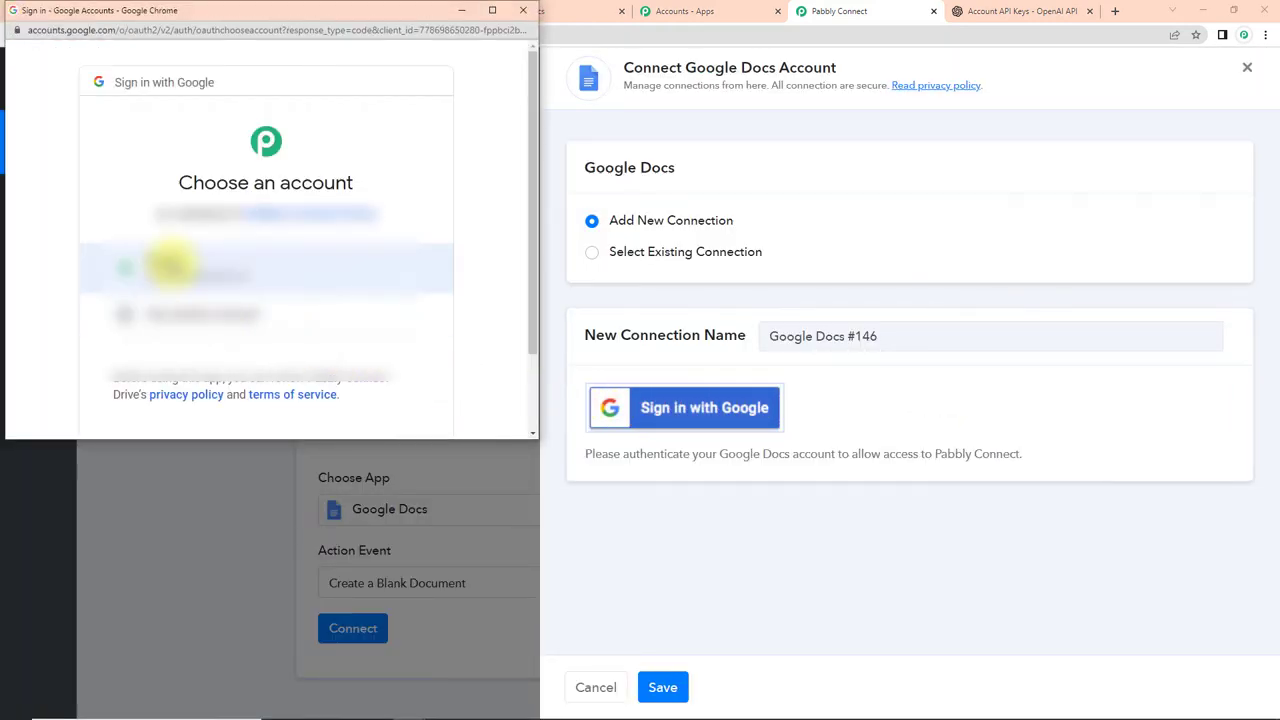
pyautogui.click(166, 266)
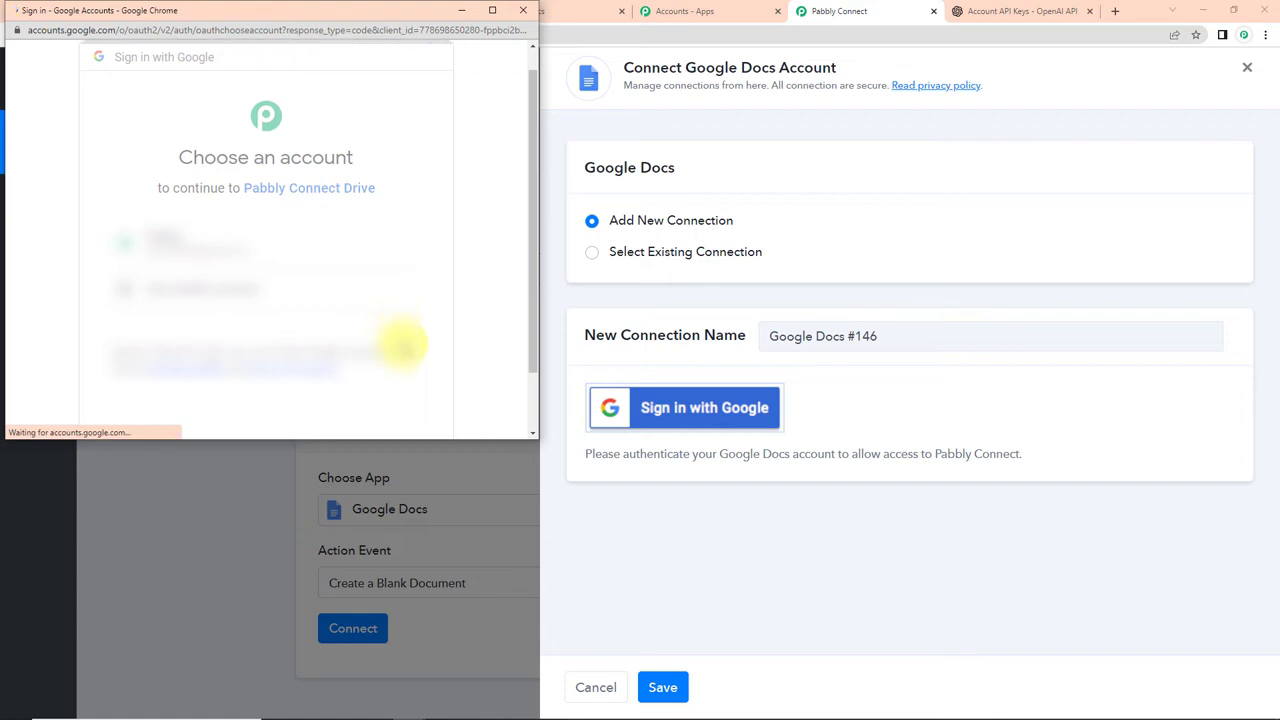
pyautogui.scroll(-2, 395, 380)
pyautogui.scroll(-2, 395, 380)
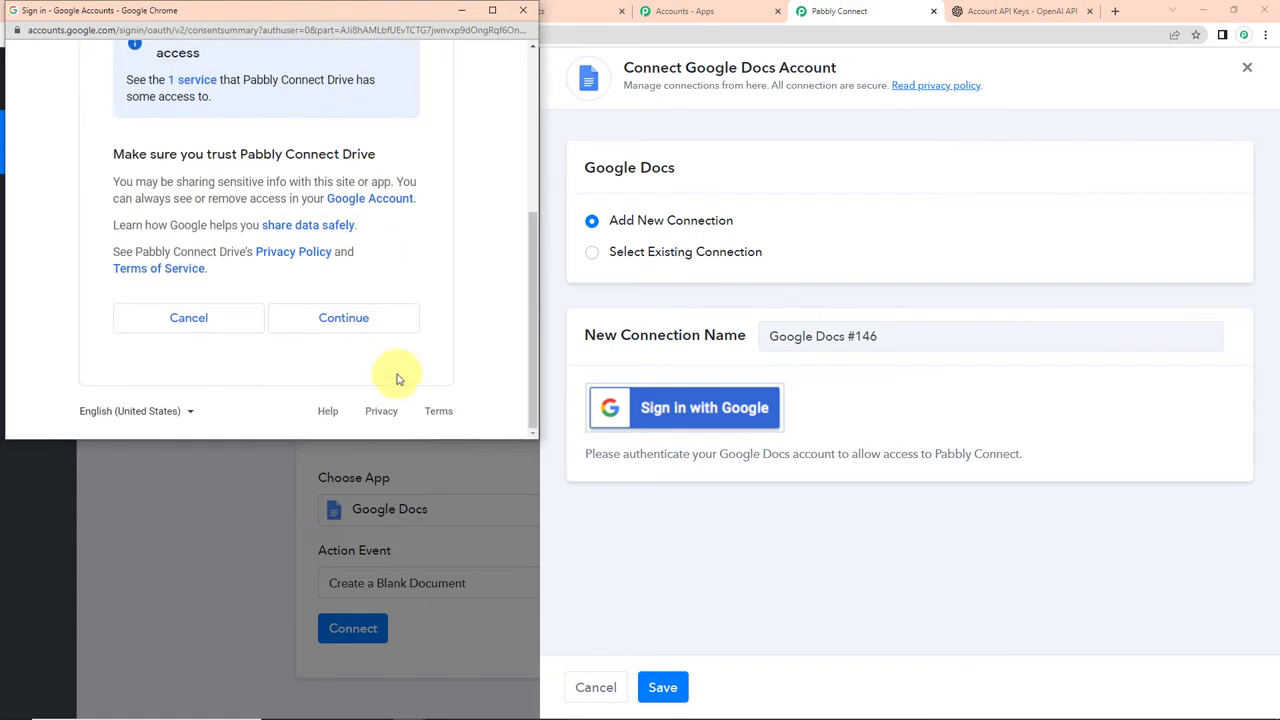
pyautogui.click(366, 318)
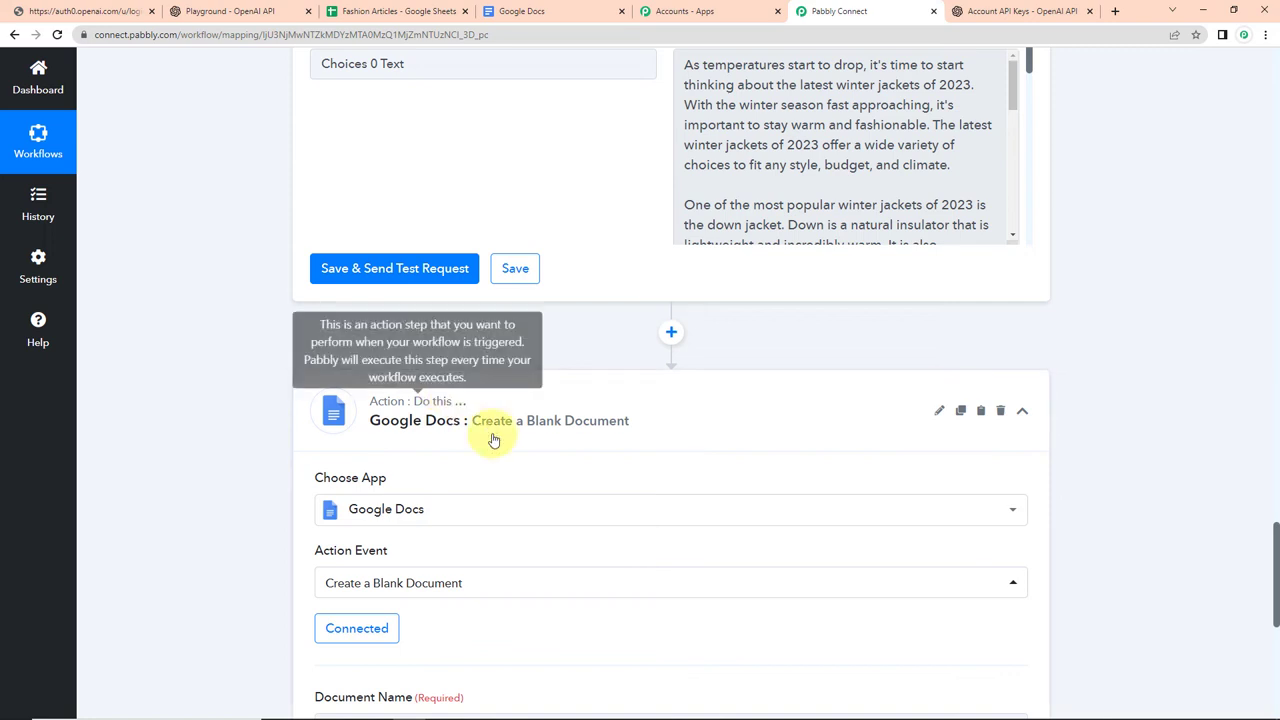
# Map Fashion Related Titles as Document Name and test, creating 'Latest Winter Jackets 2023'
pyautogui.scroll(-3, 1122, 469)
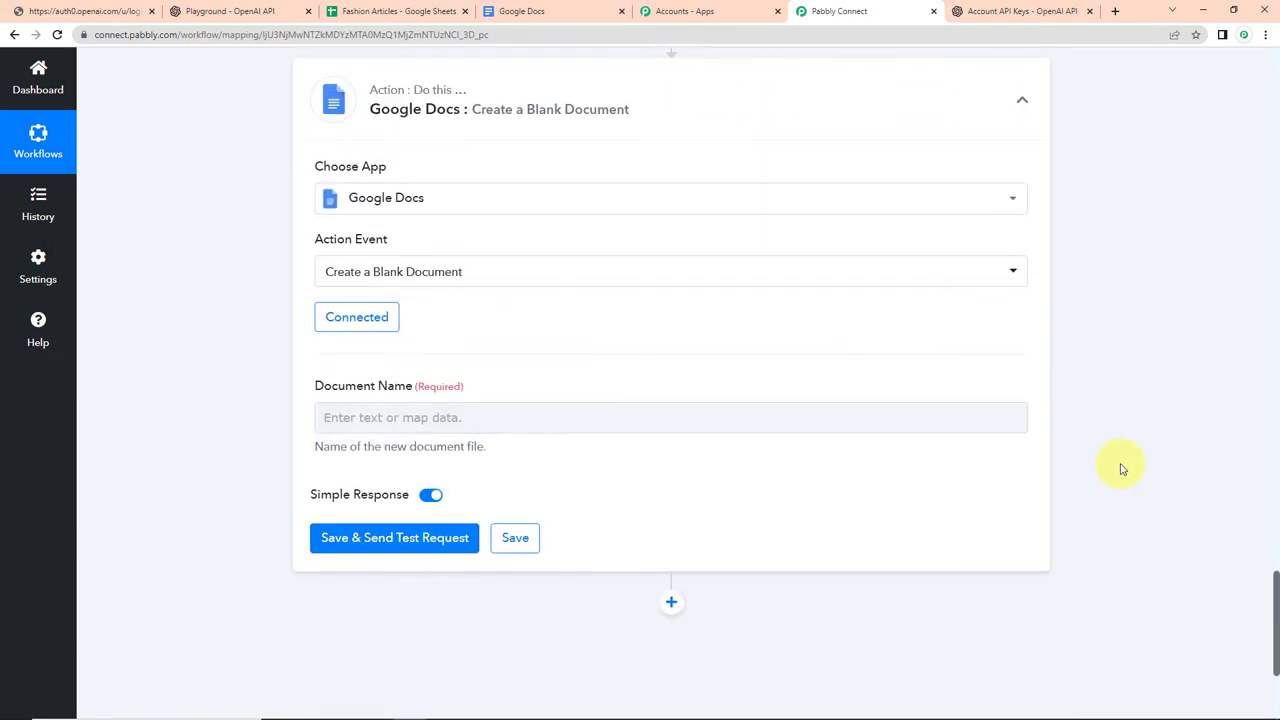
pyautogui.click(366, 415)
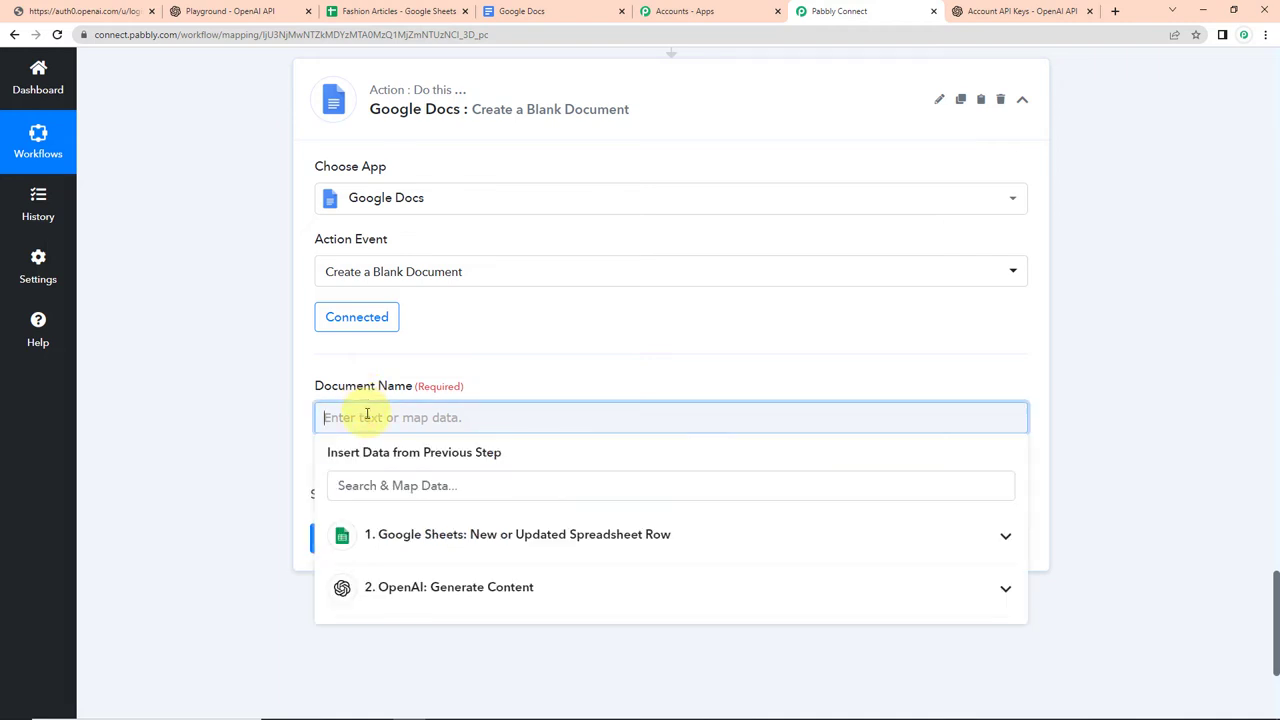
pyautogui.click(443, 540)
pyautogui.scroll(3, 490, 603)
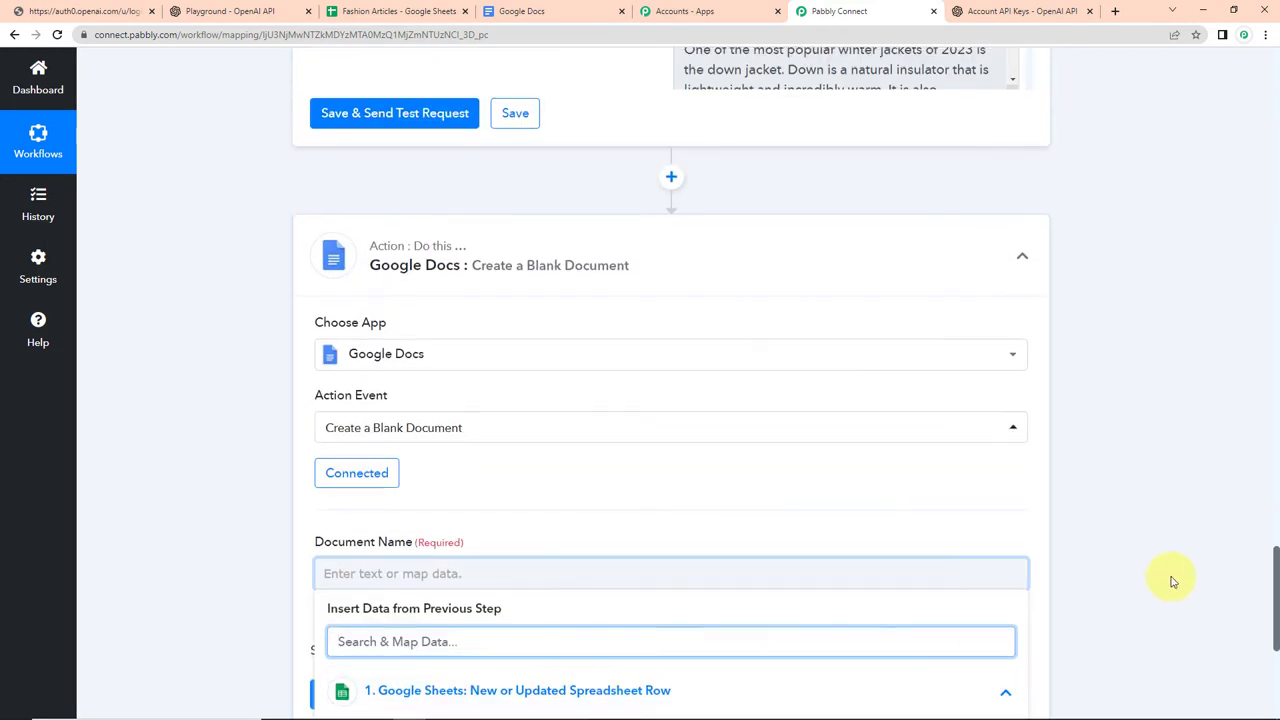
pyautogui.scroll(-5, 1275, 590)
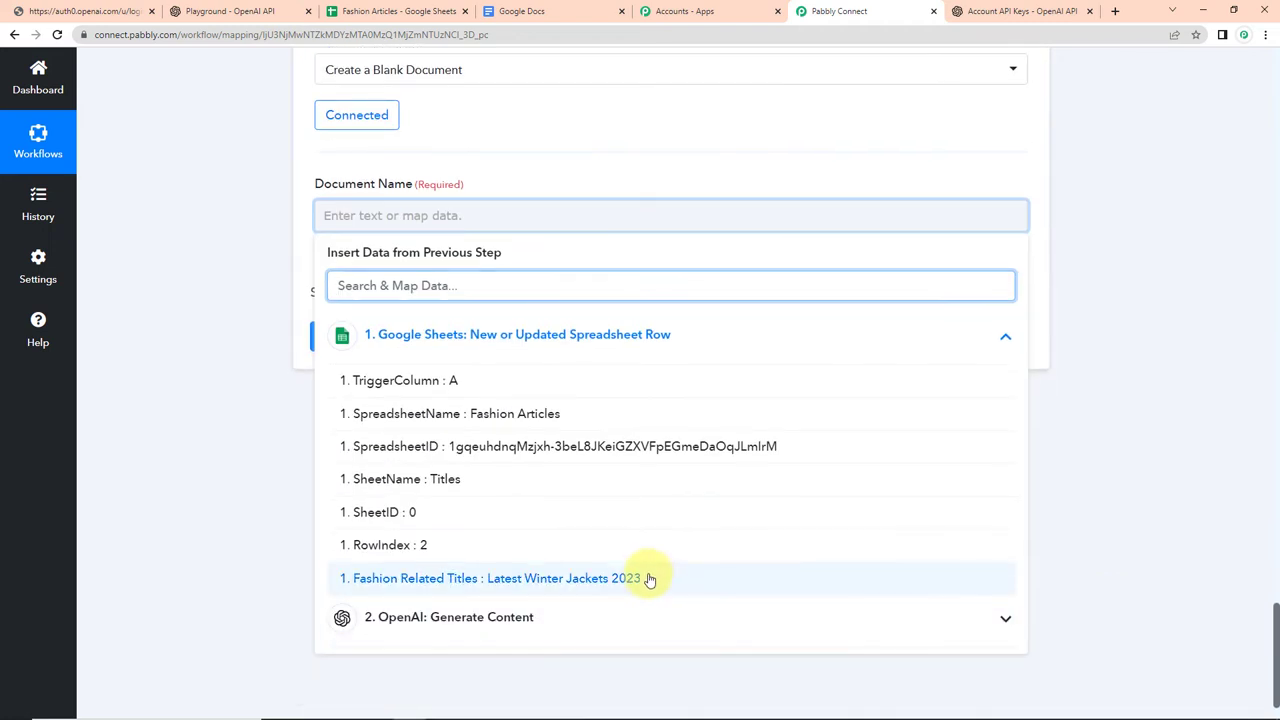
pyautogui.click(648, 580)
pyautogui.click(196, 466)
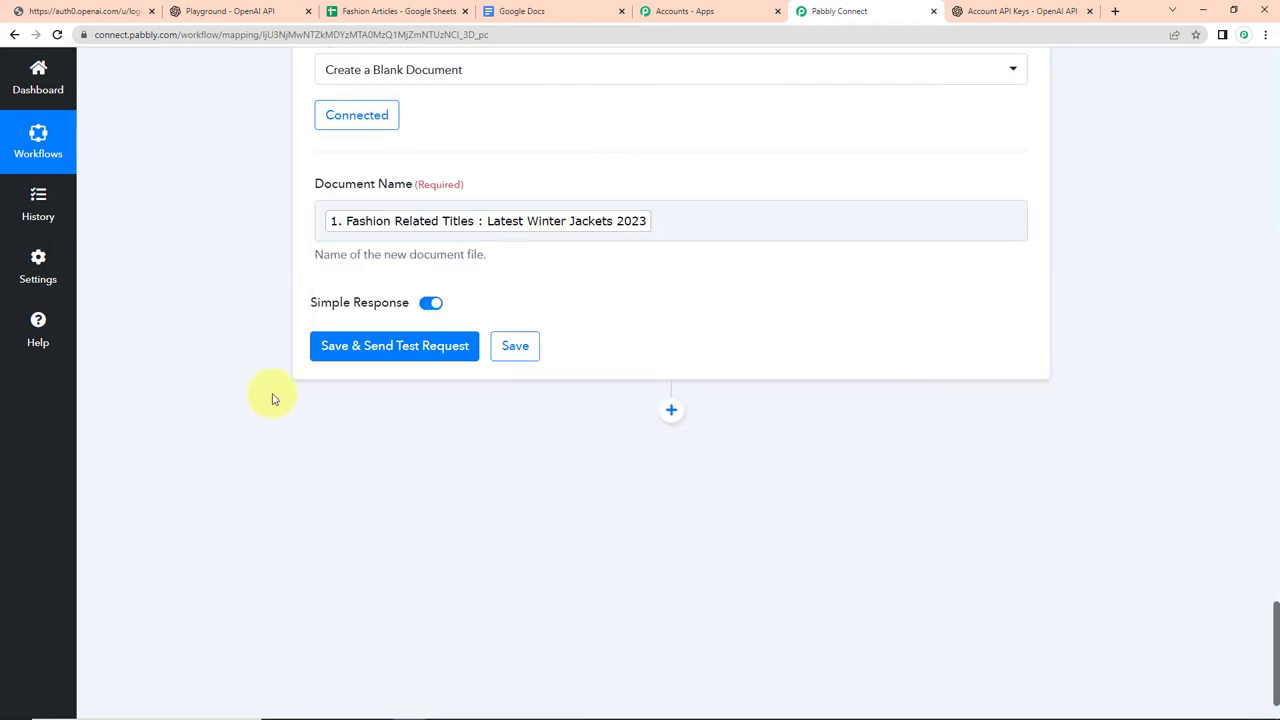
pyautogui.click(371, 349)
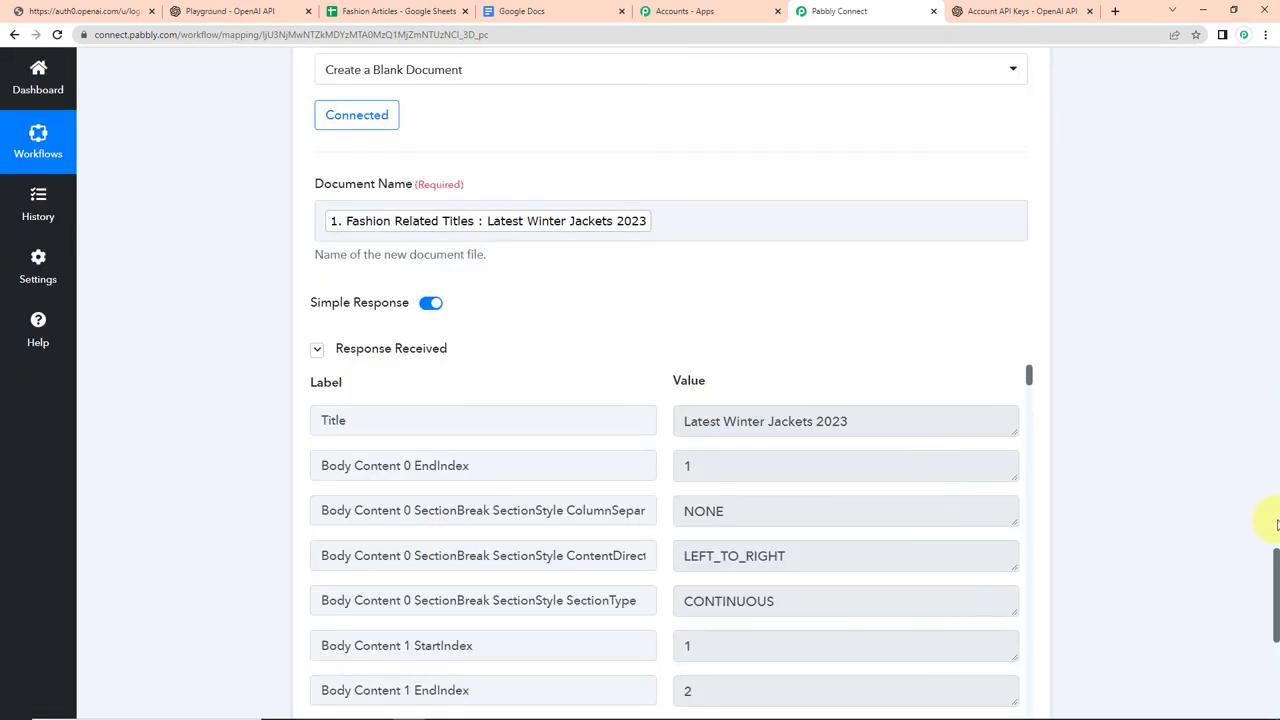
pyautogui.moveTo(1276, 562); pyautogui.dragTo(1276, 592)
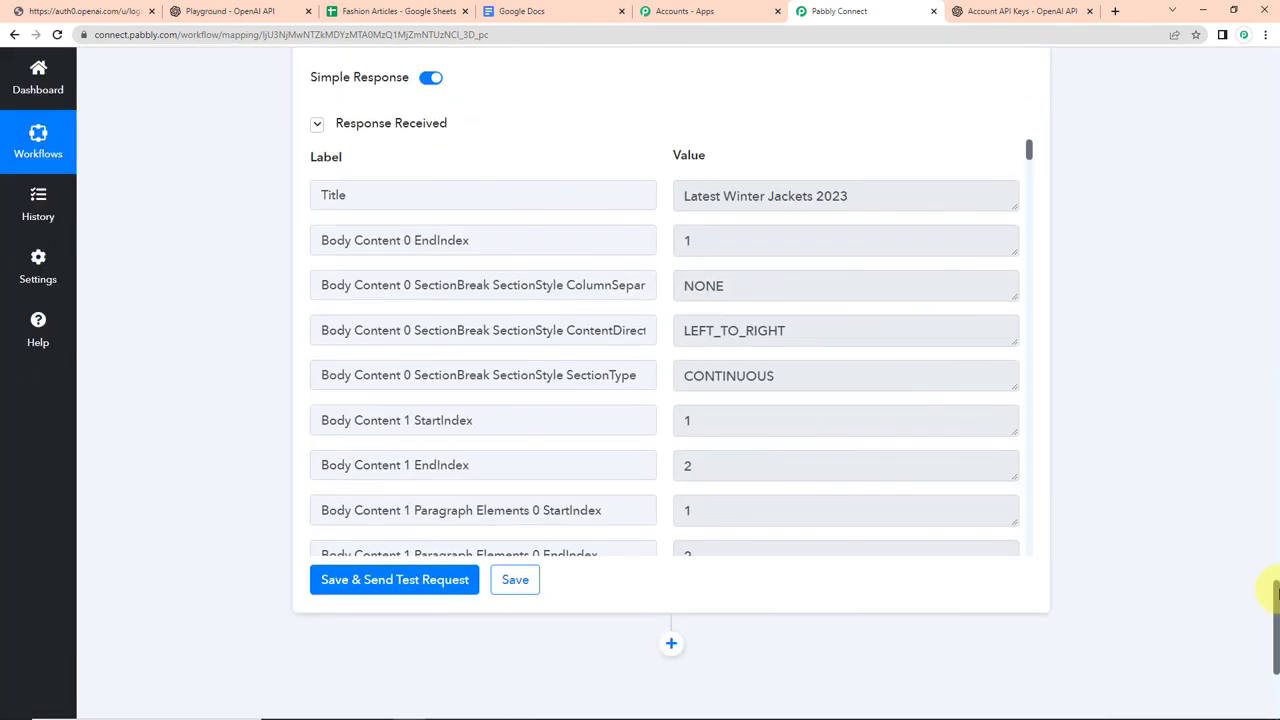
pyautogui.click(552, 12)
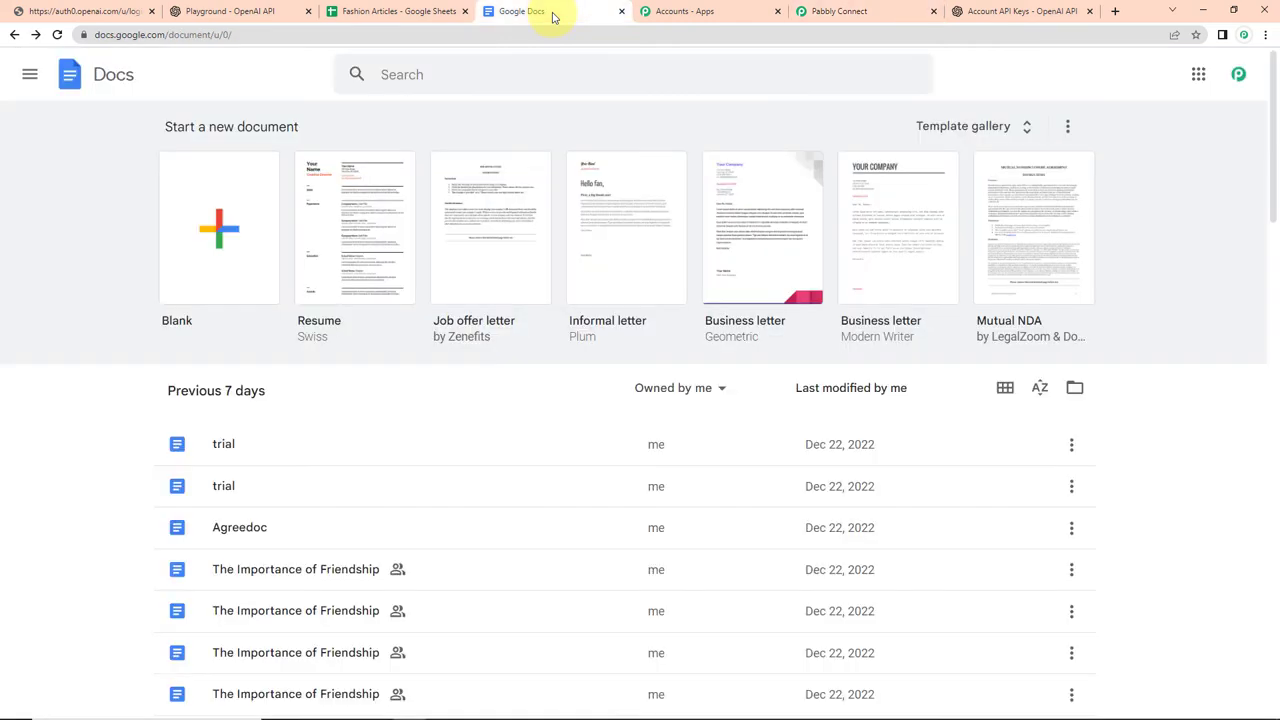
# Reload Google Docs and check the blank 'Latest Winter Jackets 2023' document, then return to Pabbly Connect
pyautogui.click(57, 34)
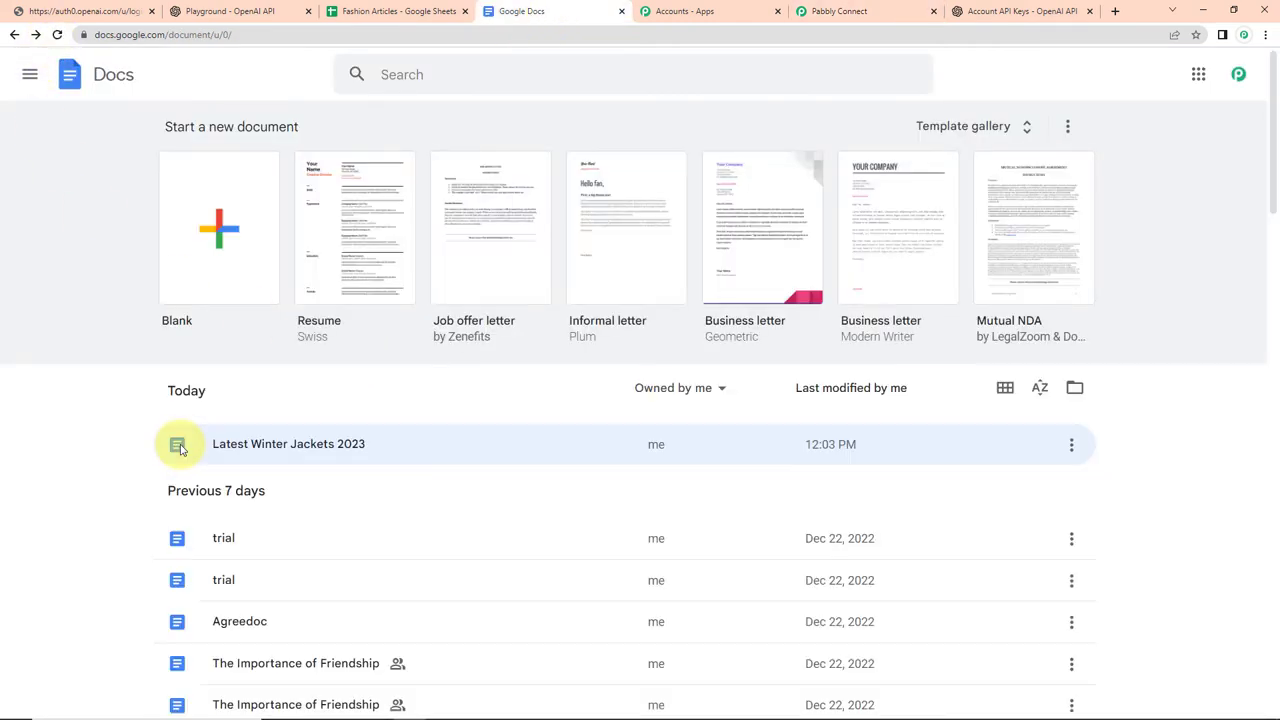
pyautogui.click(265, 445)
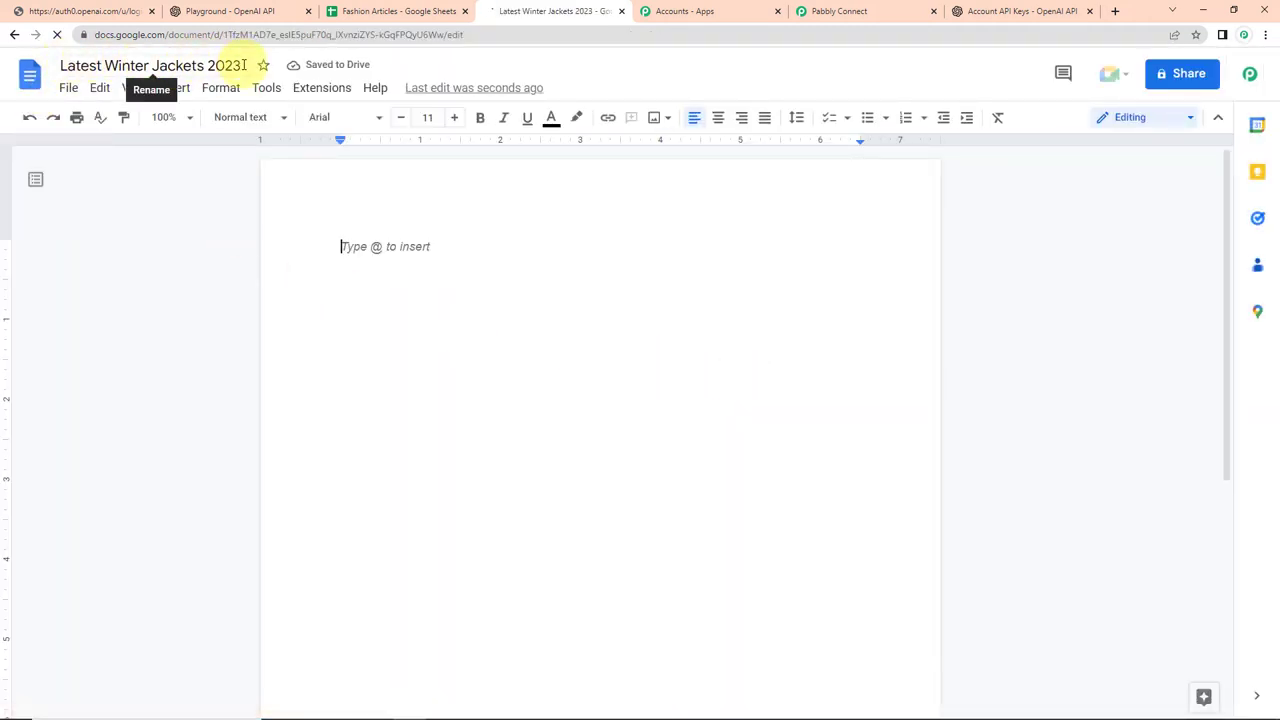
pyautogui.click(864, 12)
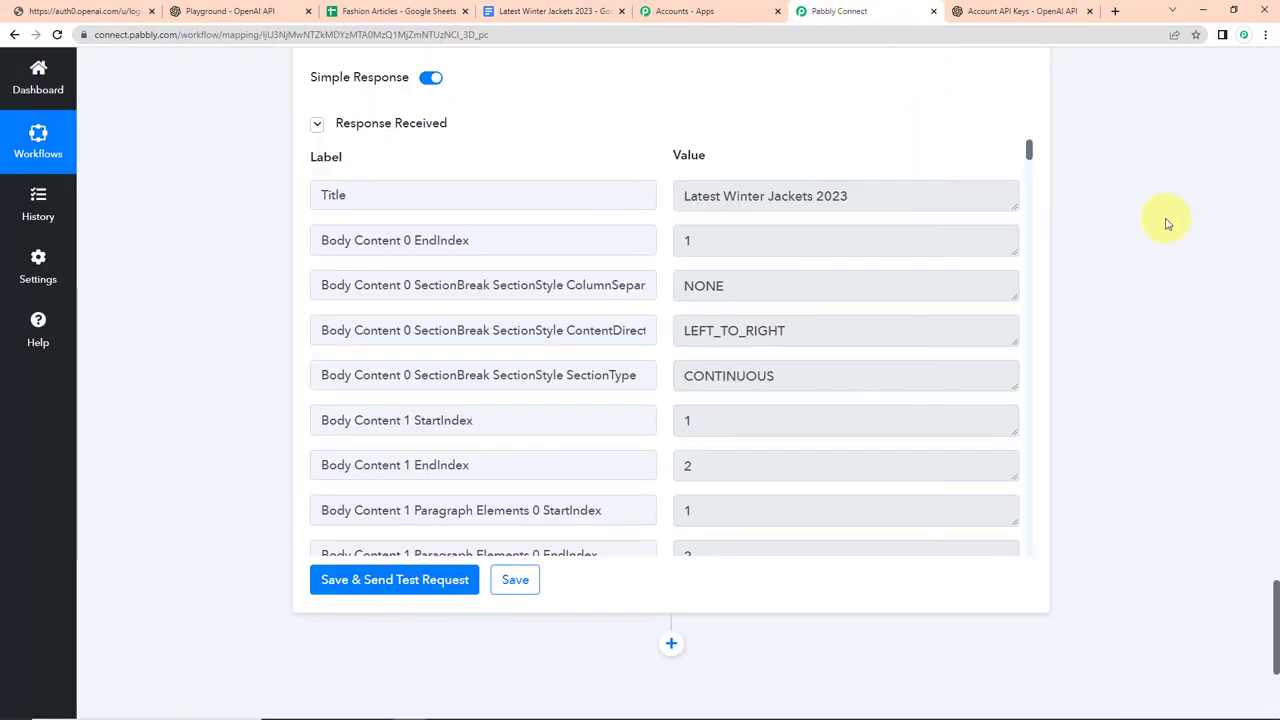
# Add a new action step to the workflow with Google Docs as its app
pyautogui.scroll(2, 1168, 226)
pyautogui.moveTo(1276, 580); pyautogui.dragTo(1276, 638)
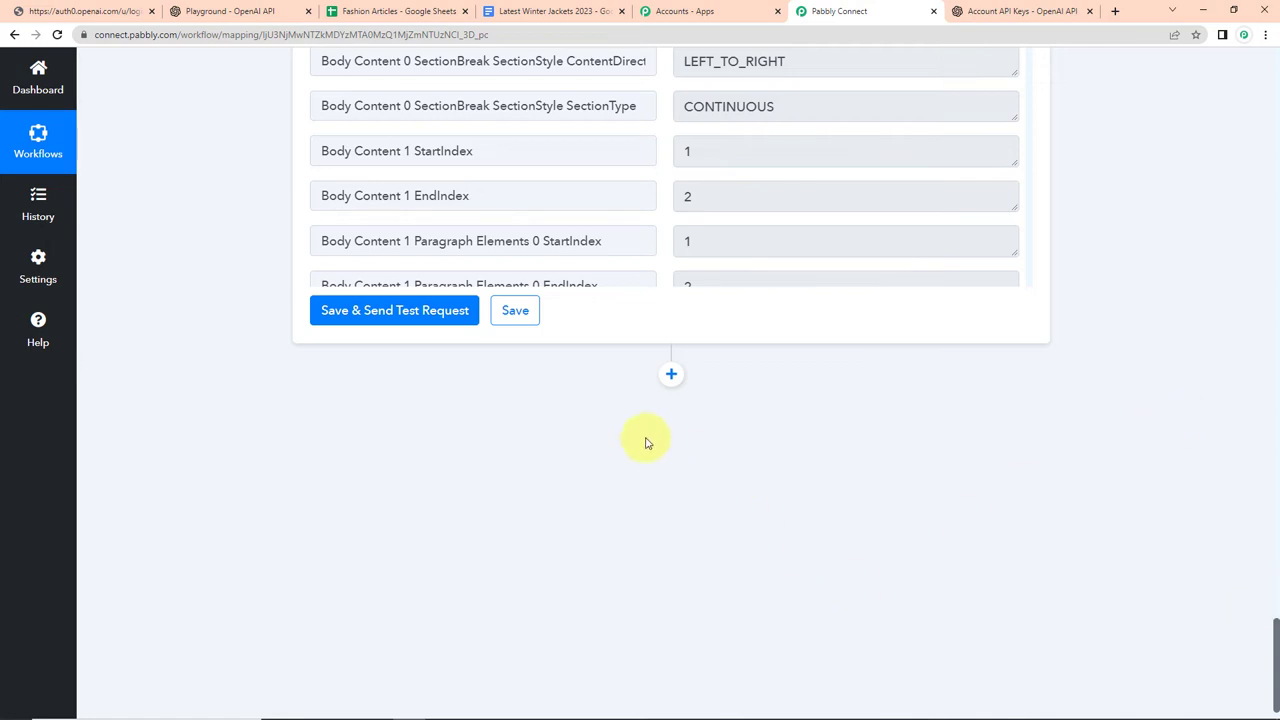
pyautogui.click(671, 374)
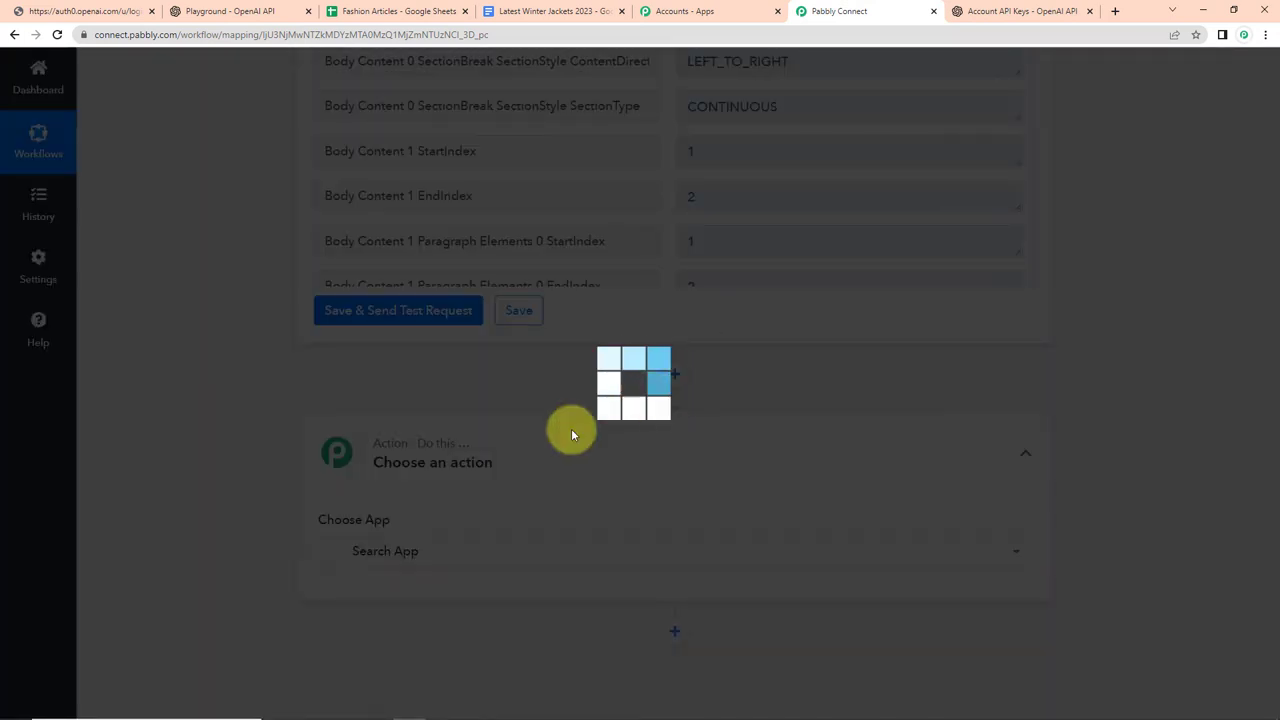
pyautogui.write('g')
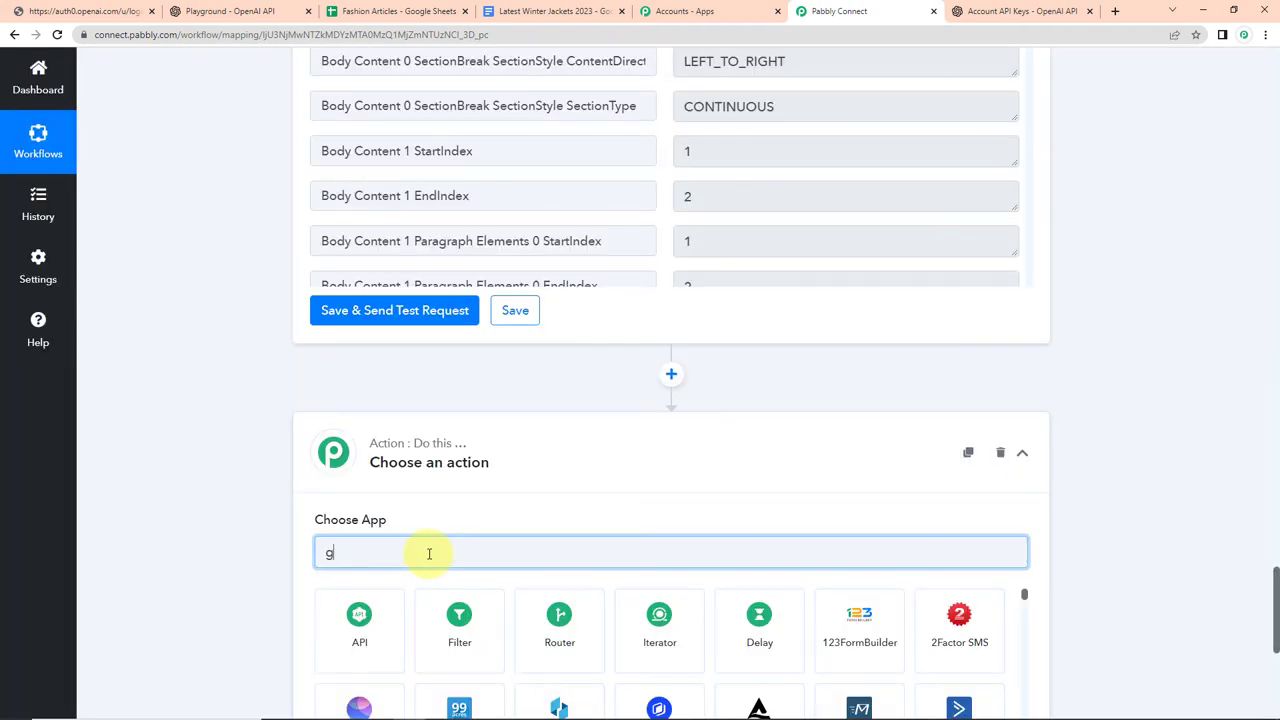
pyautogui.write('oogle')
pyautogui.scroll(-2, 429, 553)
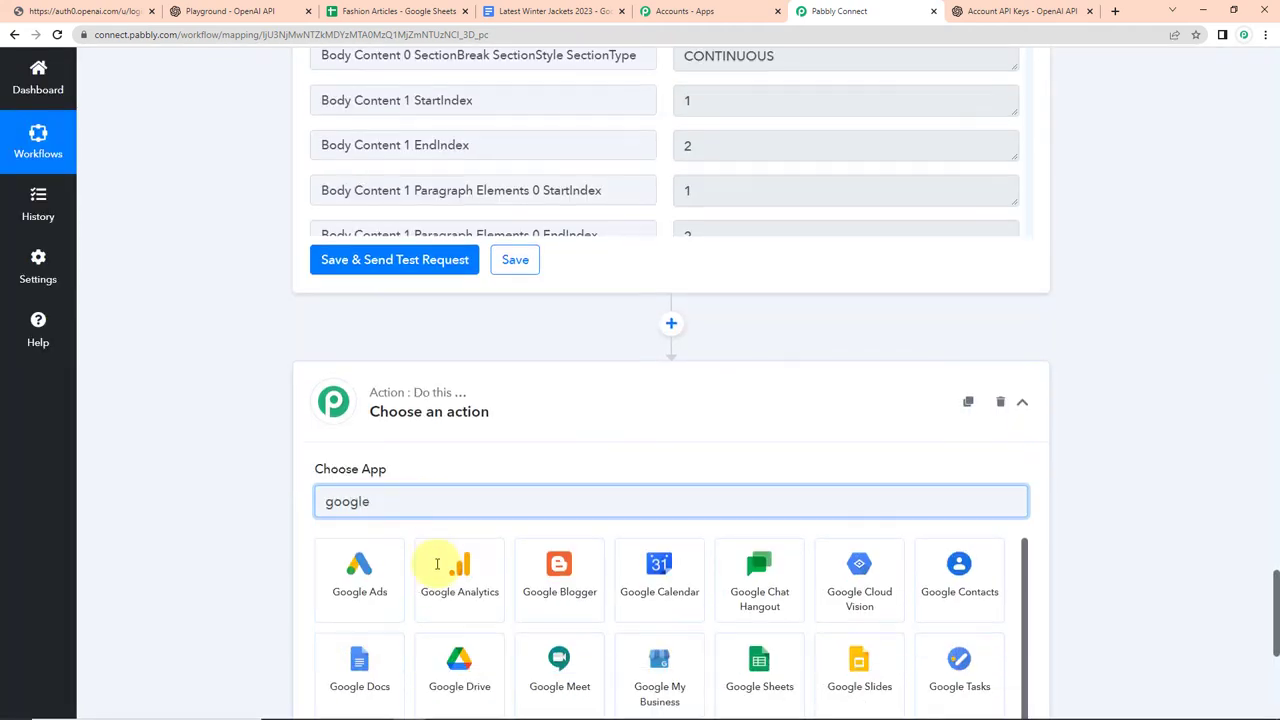
pyautogui.click(363, 600)
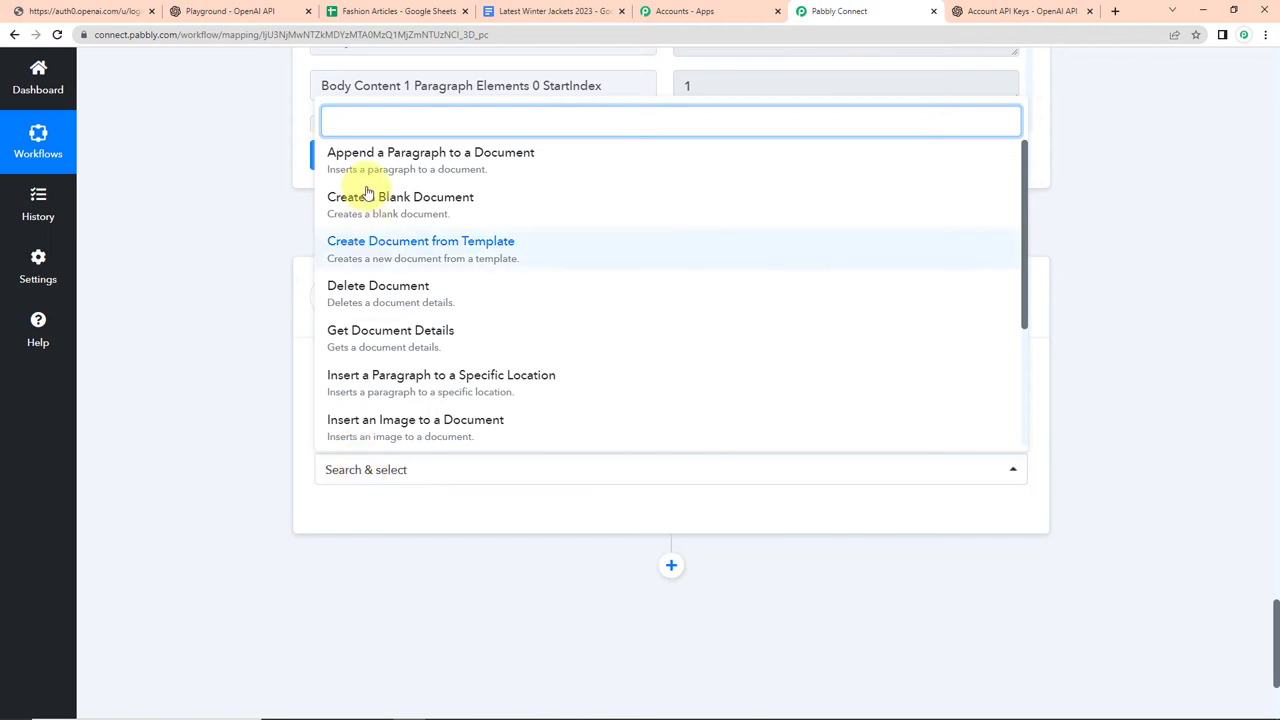
# Set the action to Append a Paragraph to a Document using the existing Google Docs connection
pyautogui.click(515, 165)
pyautogui.click(336, 522)
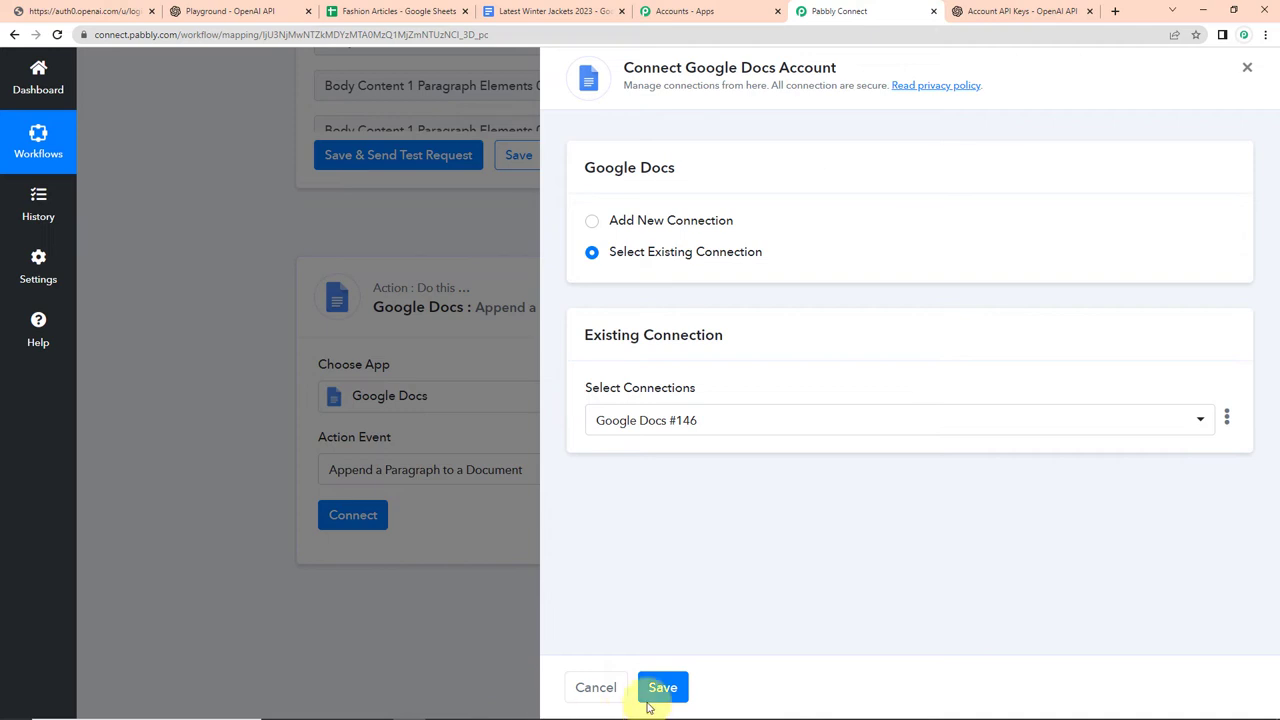
pyautogui.click(658, 687)
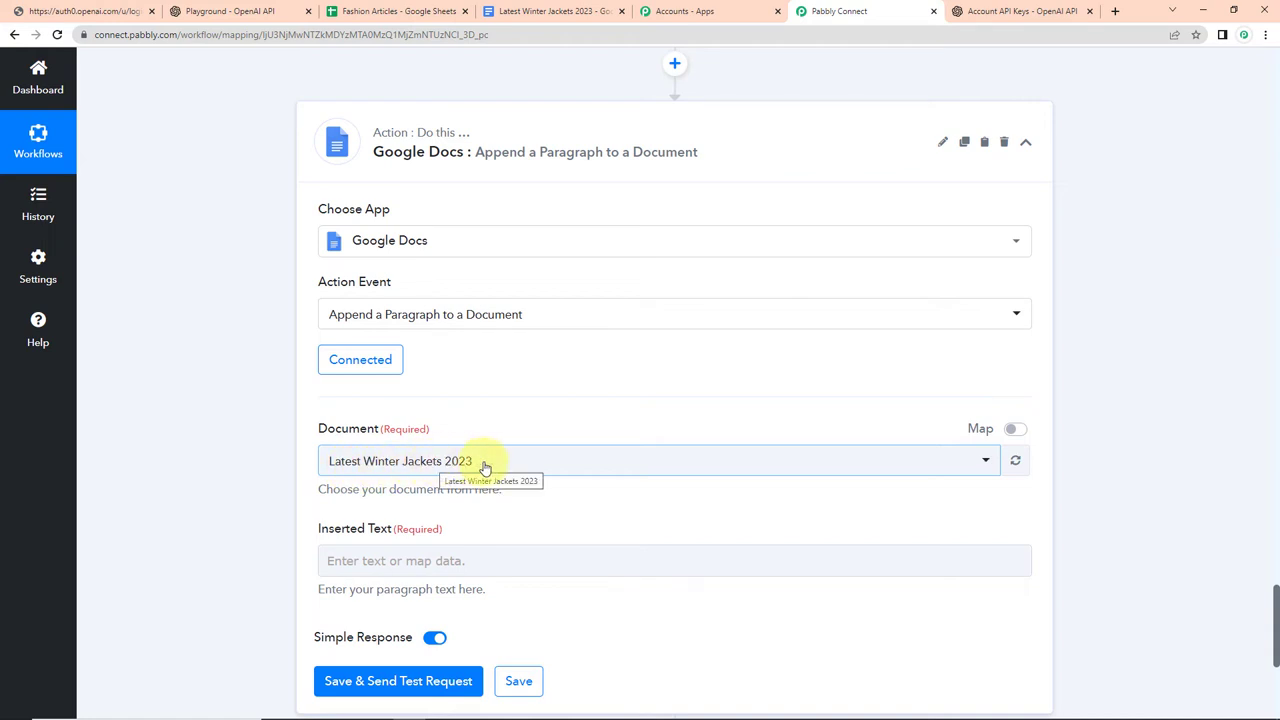
# Map the Document field to the Create a Blank Document step's DocumentId, replacing the fixed ID
pyautogui.click(1015, 430)
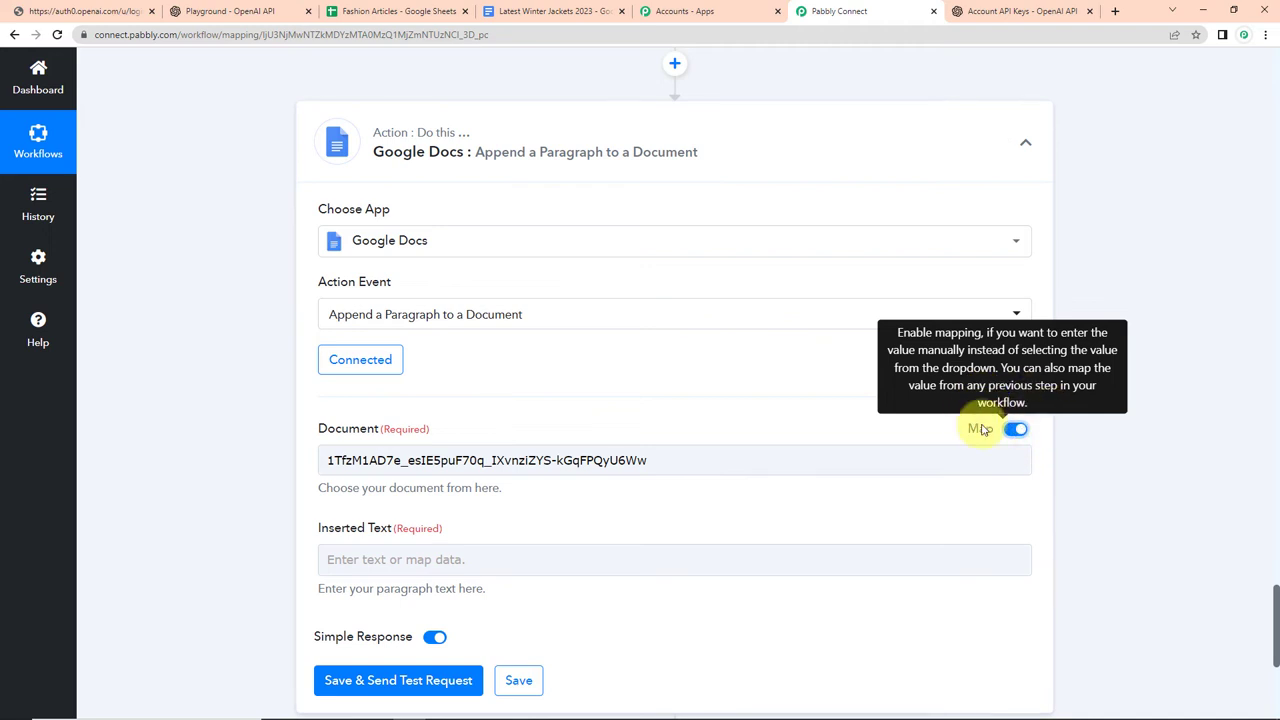
pyautogui.moveTo(656, 476); pyautogui.dragTo(166, 471)
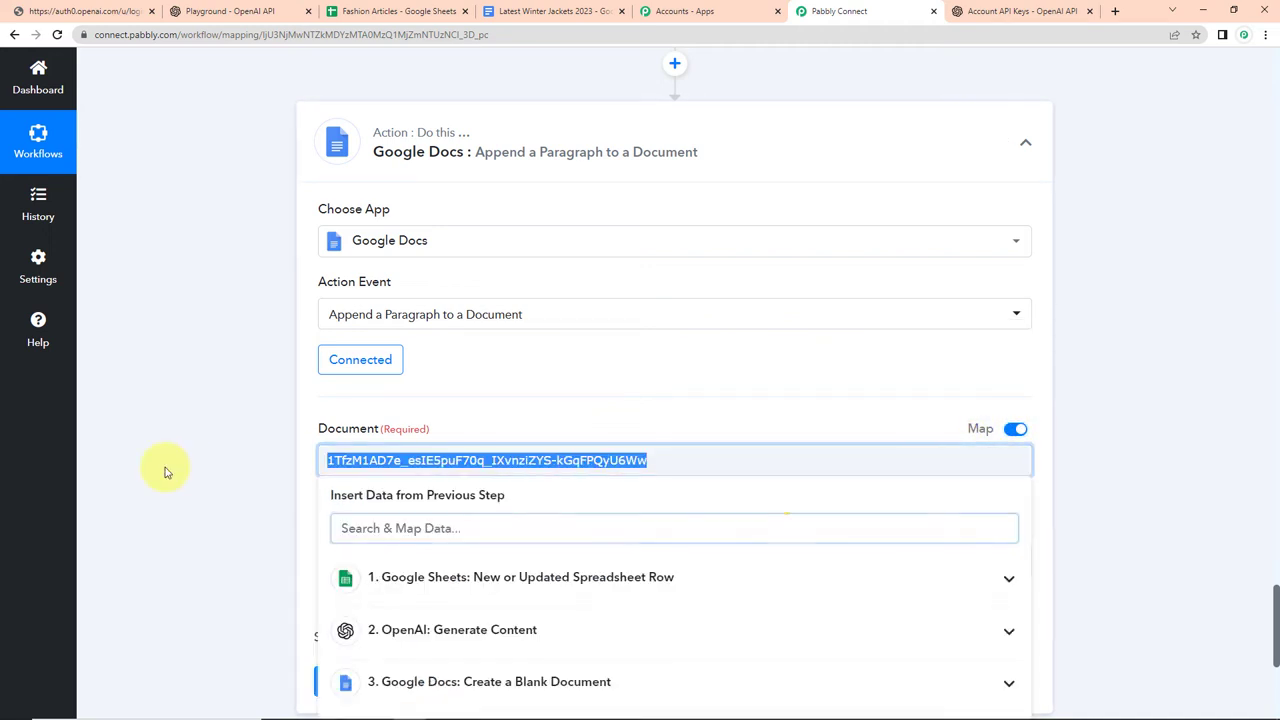
pyautogui.press('BackSpace')
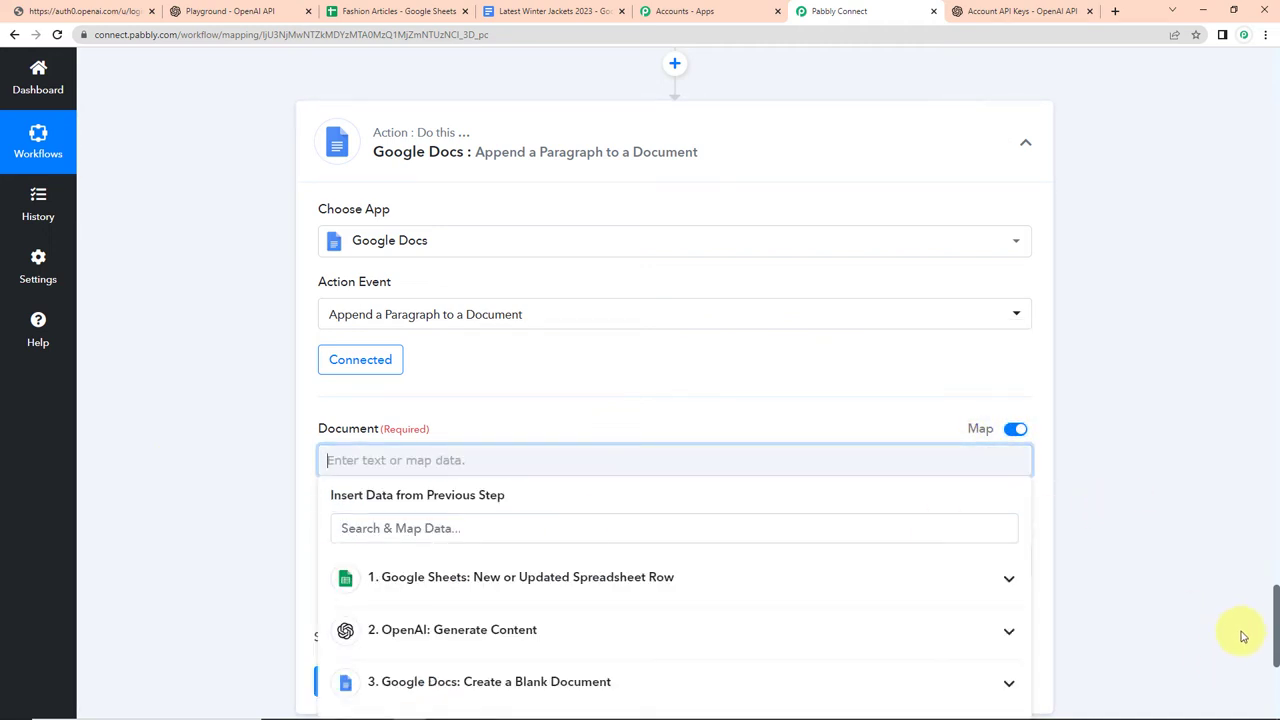
pyautogui.scroll(-3, 1275, 610)
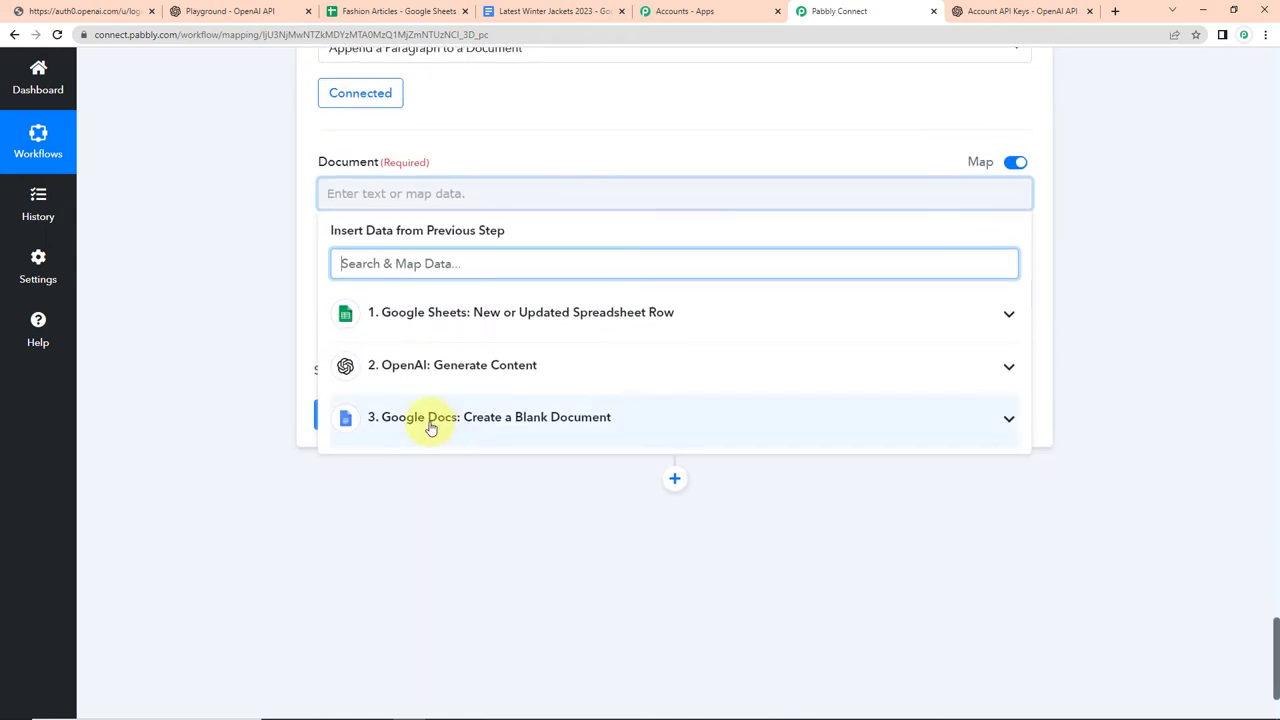
pyautogui.click(430, 420)
pyautogui.moveTo(1027, 306); pyautogui.dragTo(1025, 688)
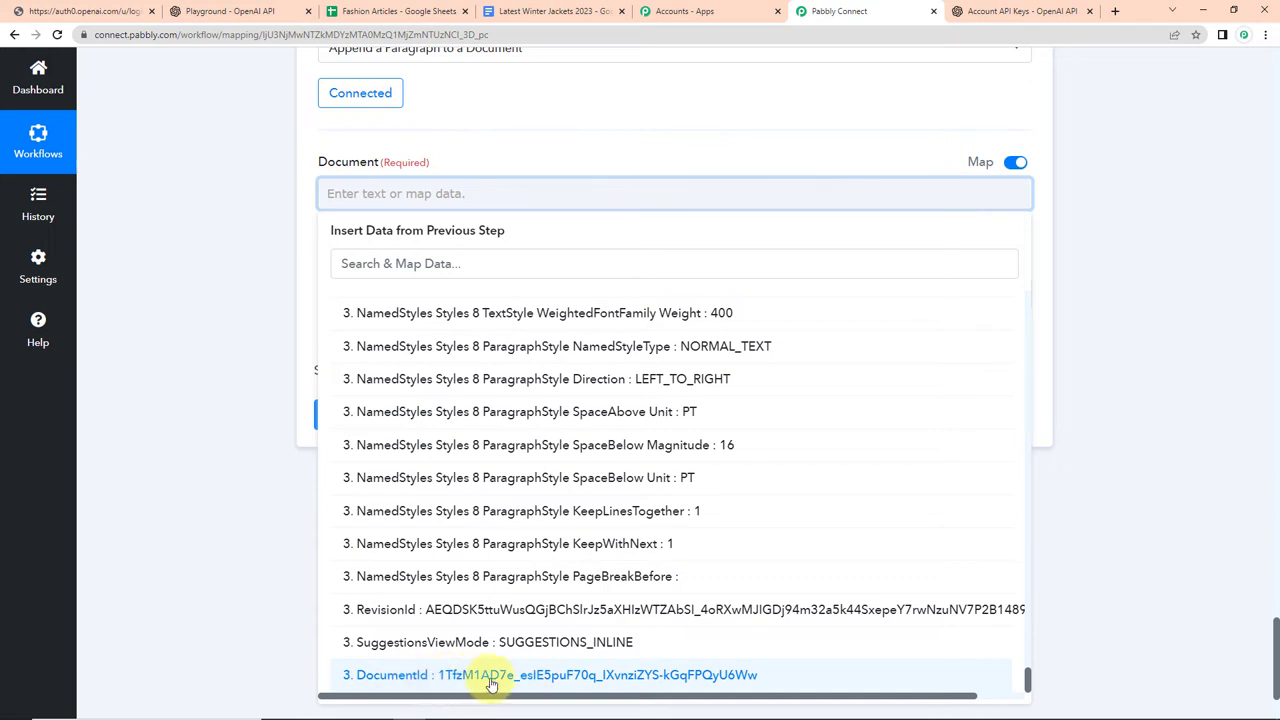
pyautogui.click(790, 683)
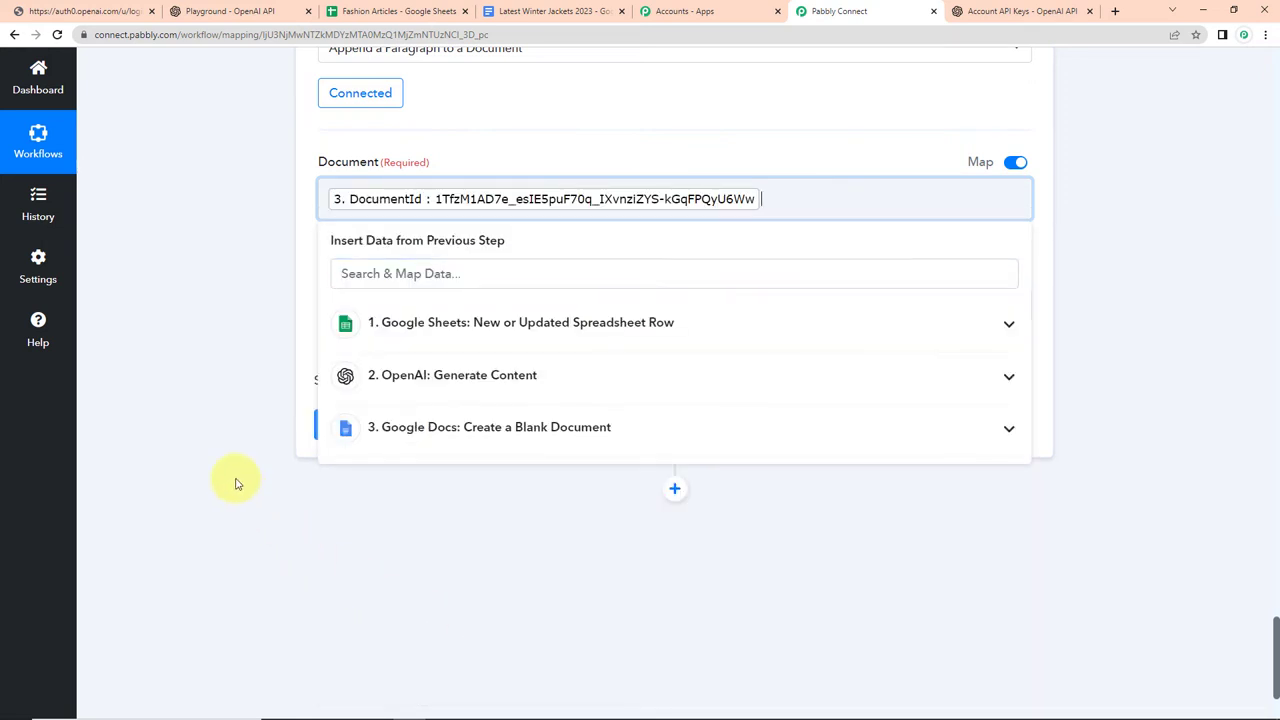
pyautogui.click(222, 463)
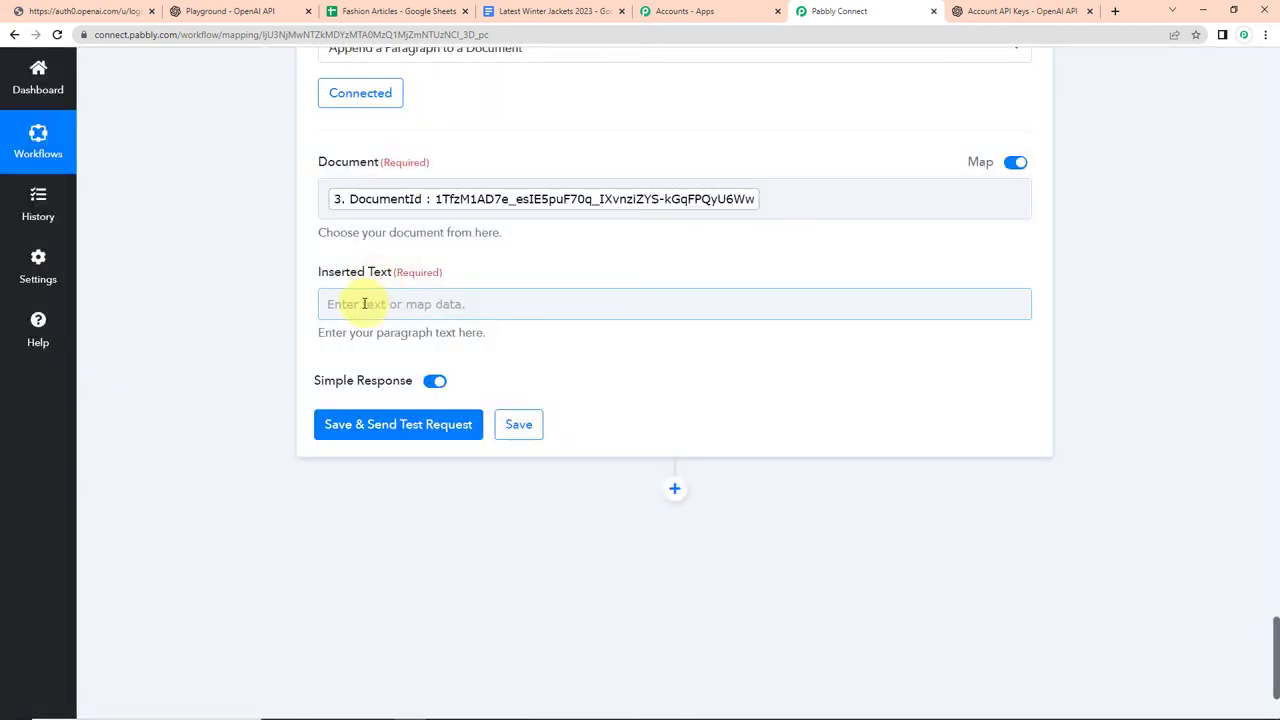
# Insert OpenAI's Choices 0 Text as the paragraph, send a test, and view the updated document
pyautogui.click(364, 304)
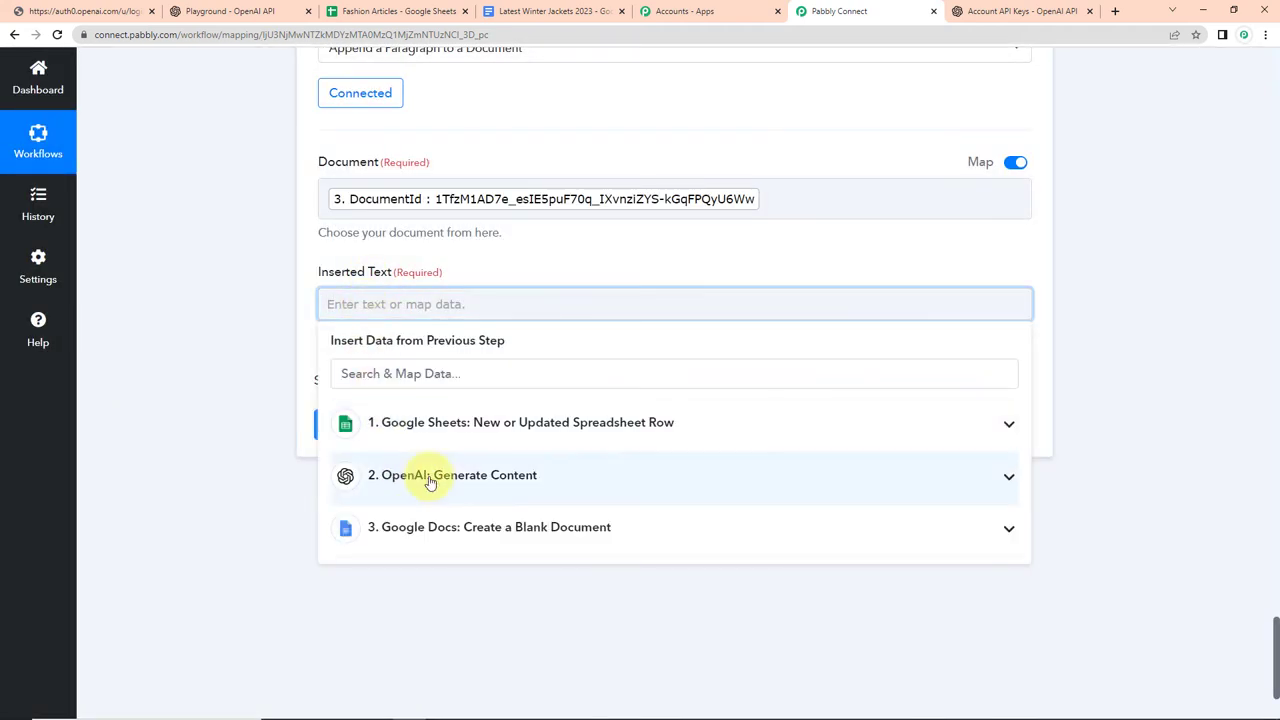
pyautogui.click(554, 480)
pyautogui.click(455, 660)
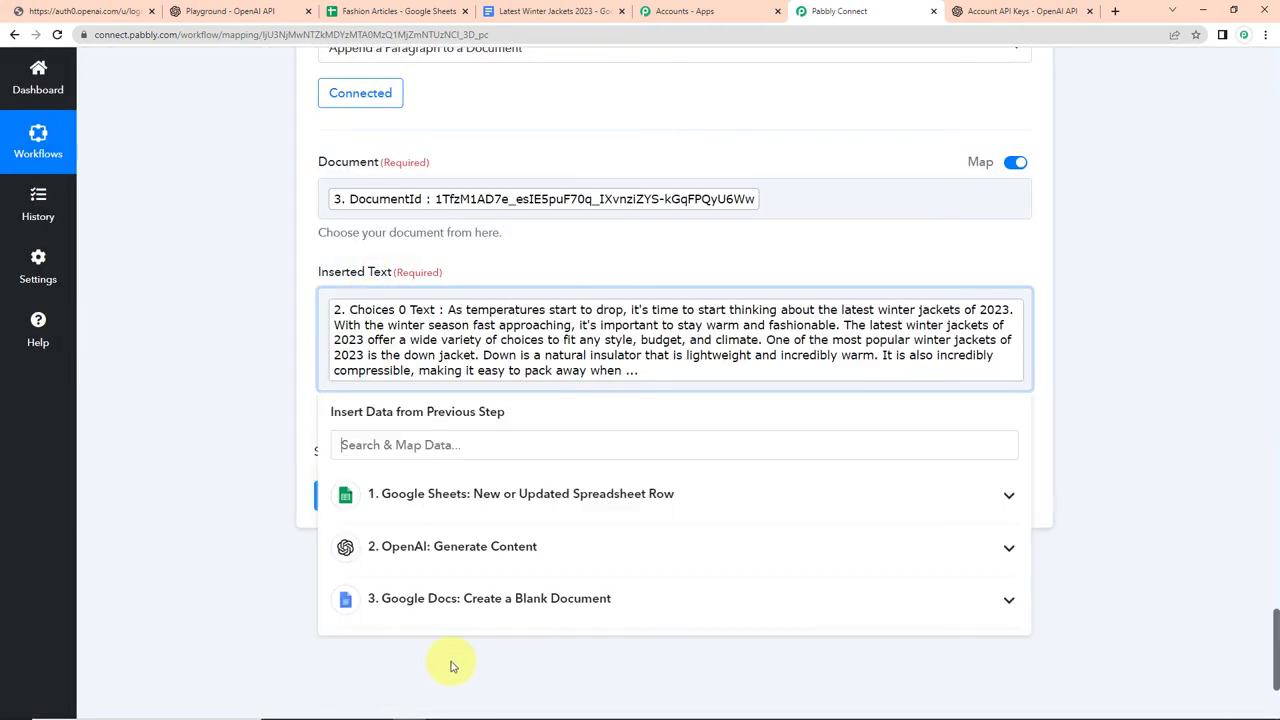
pyautogui.click(237, 496)
pyautogui.click(396, 494)
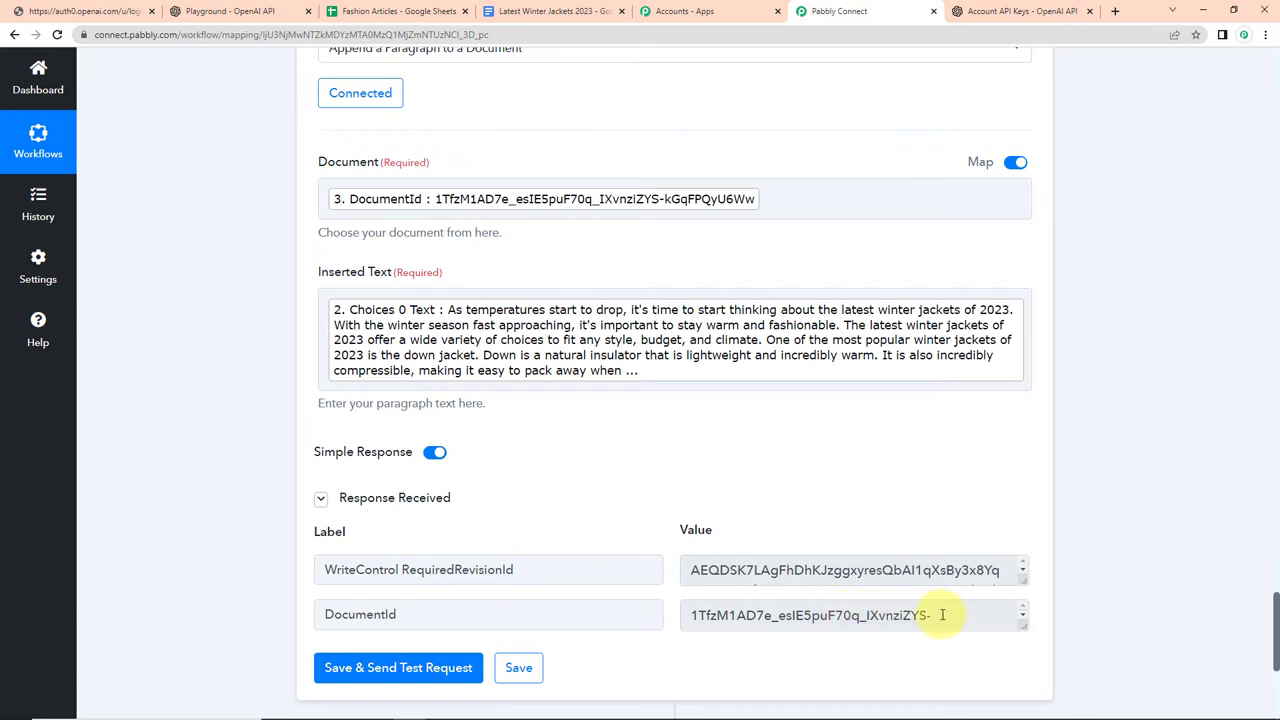
pyautogui.click(538, 10)
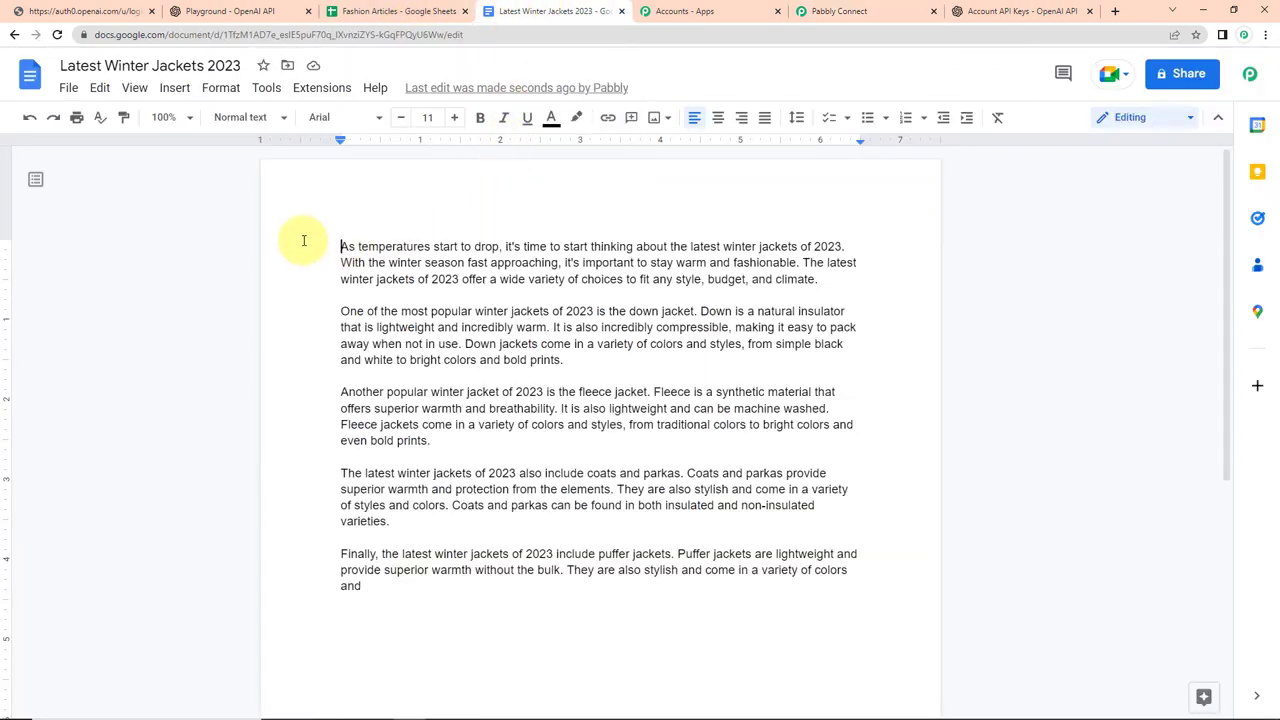
pyautogui.moveTo(326, 240); pyautogui.dragTo(739, 590)
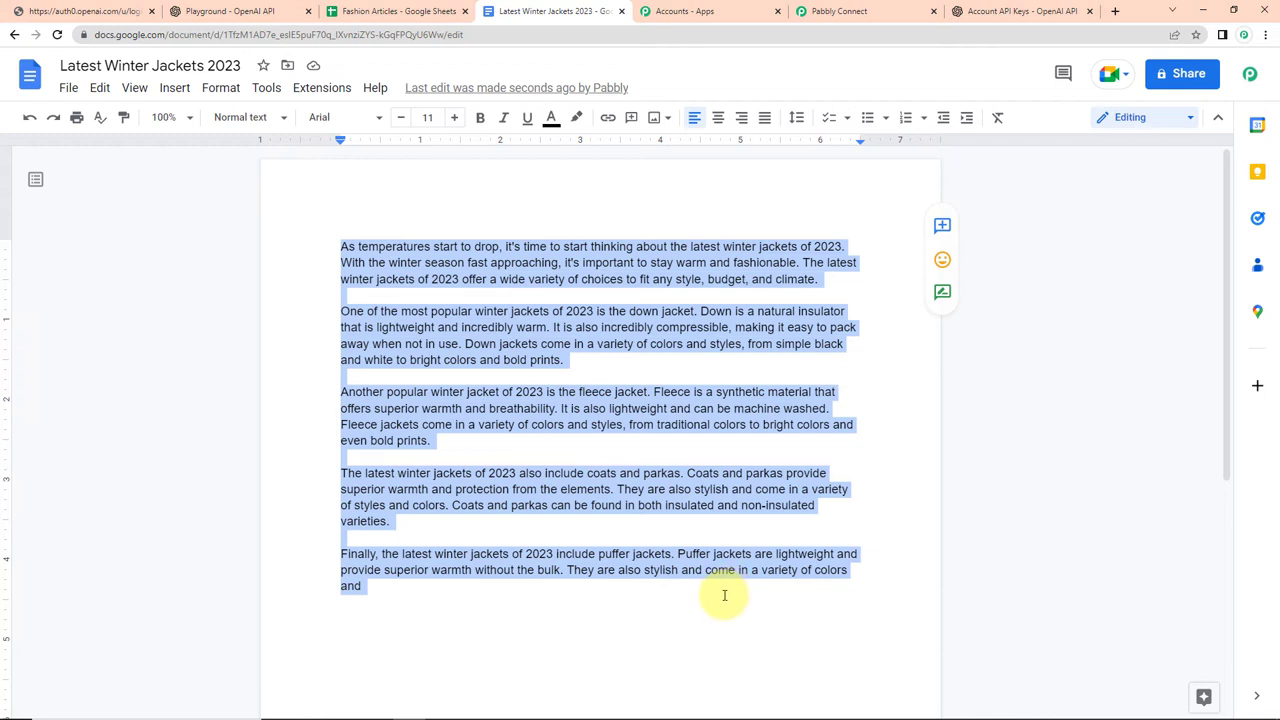
pyautogui.click(843, 11)
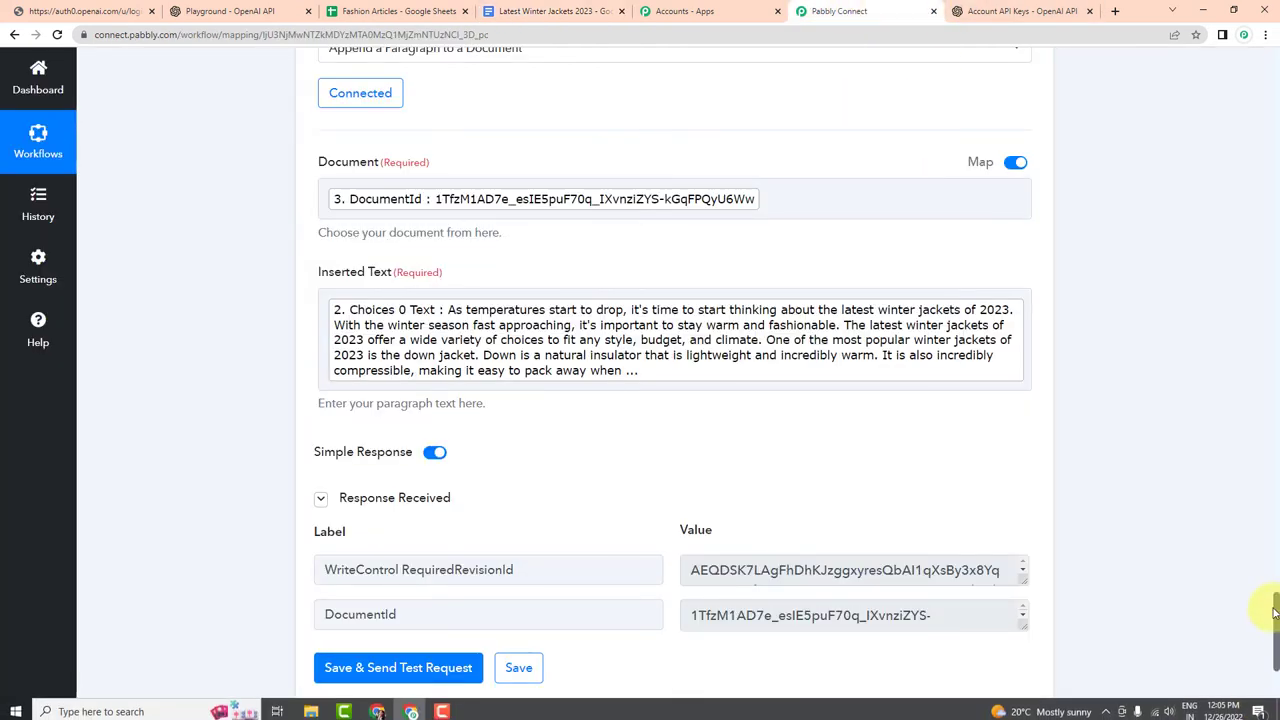
pyautogui.scroll(-4, 1257, 540)
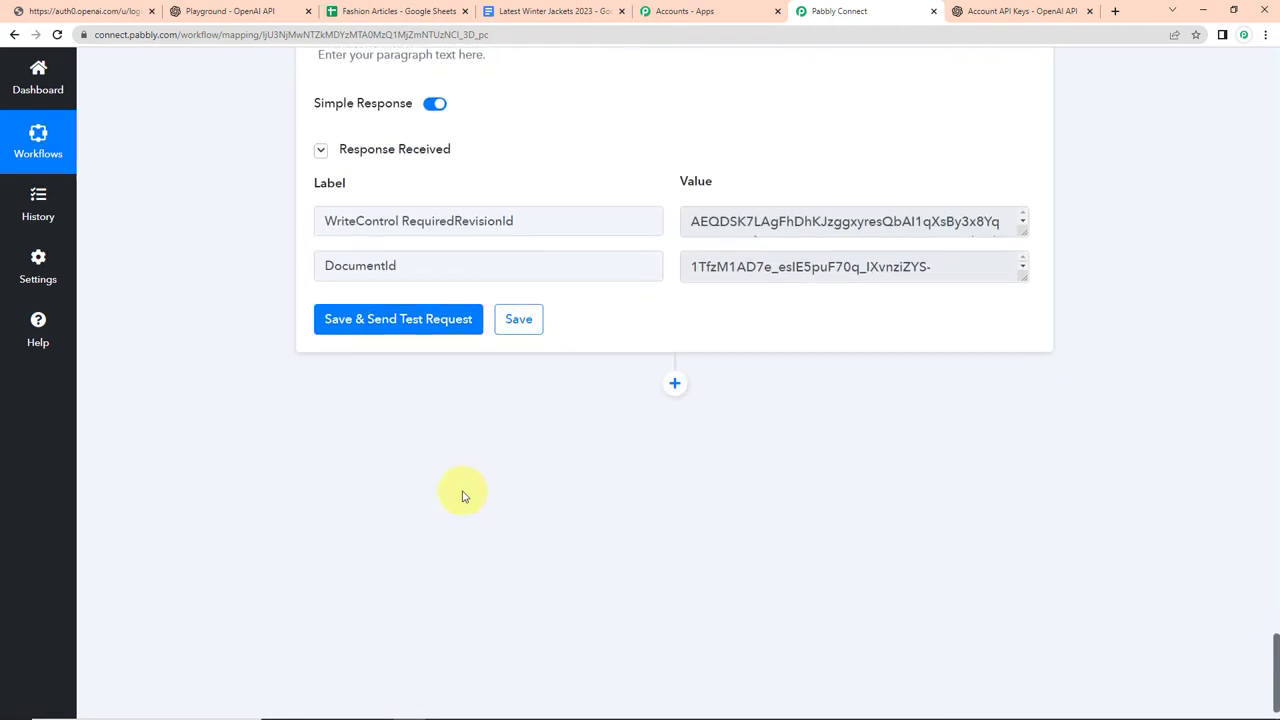
pyautogui.click(523, 11)
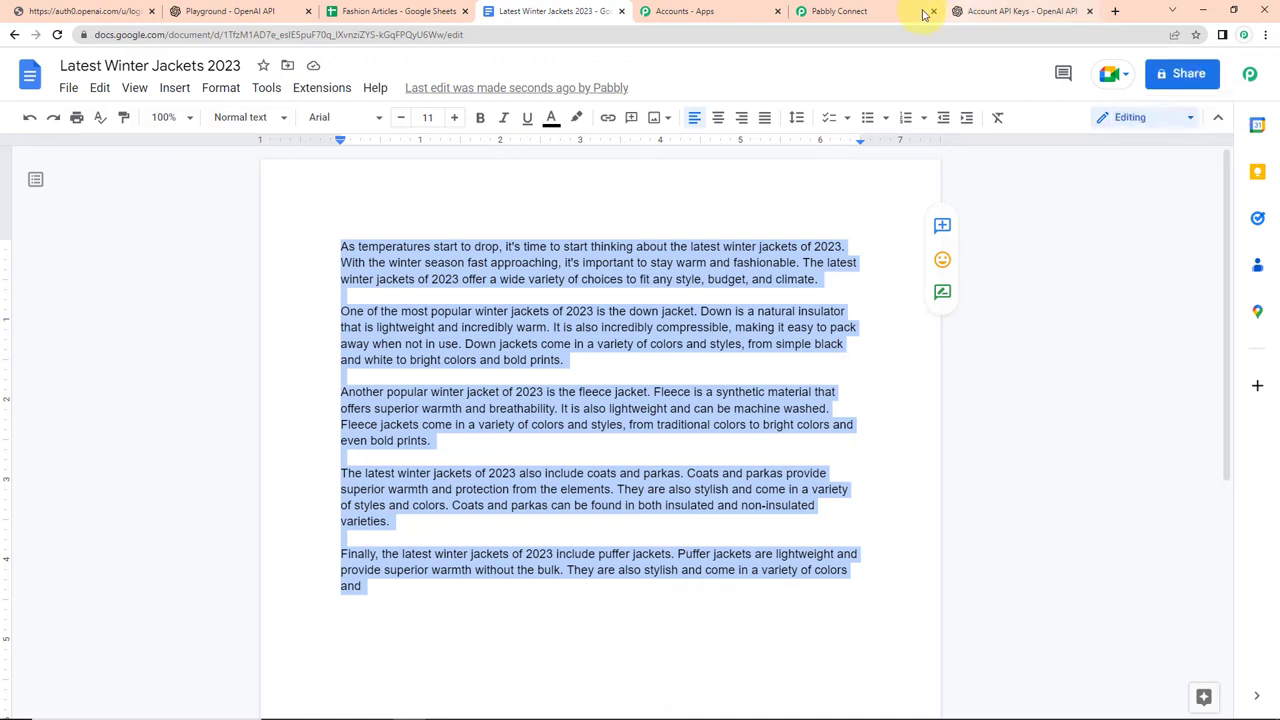
pyautogui.click(877, 12)
# Add a Google Drive action step set to Share a File With Anyone
pyautogui.click(672, 388)
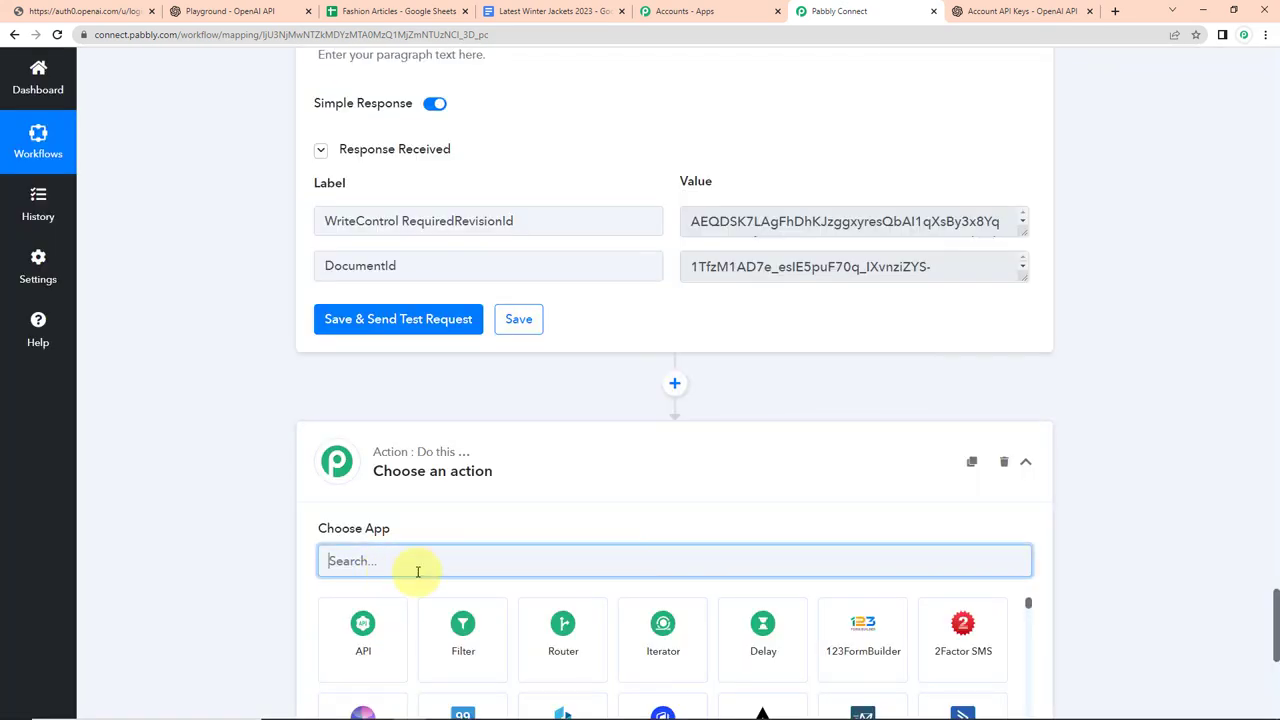
pyautogui.write('goo')
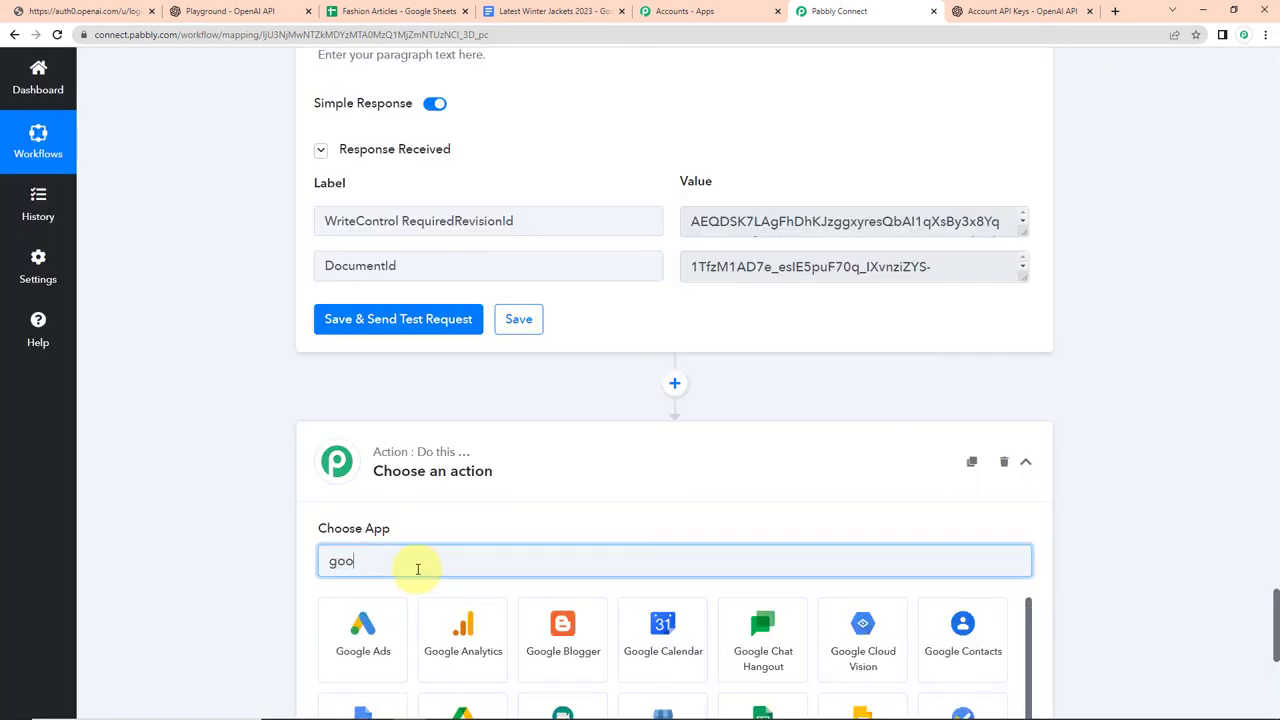
pyautogui.write('gle')
pyautogui.scroll(-3, 418, 569)
pyautogui.click(459, 432)
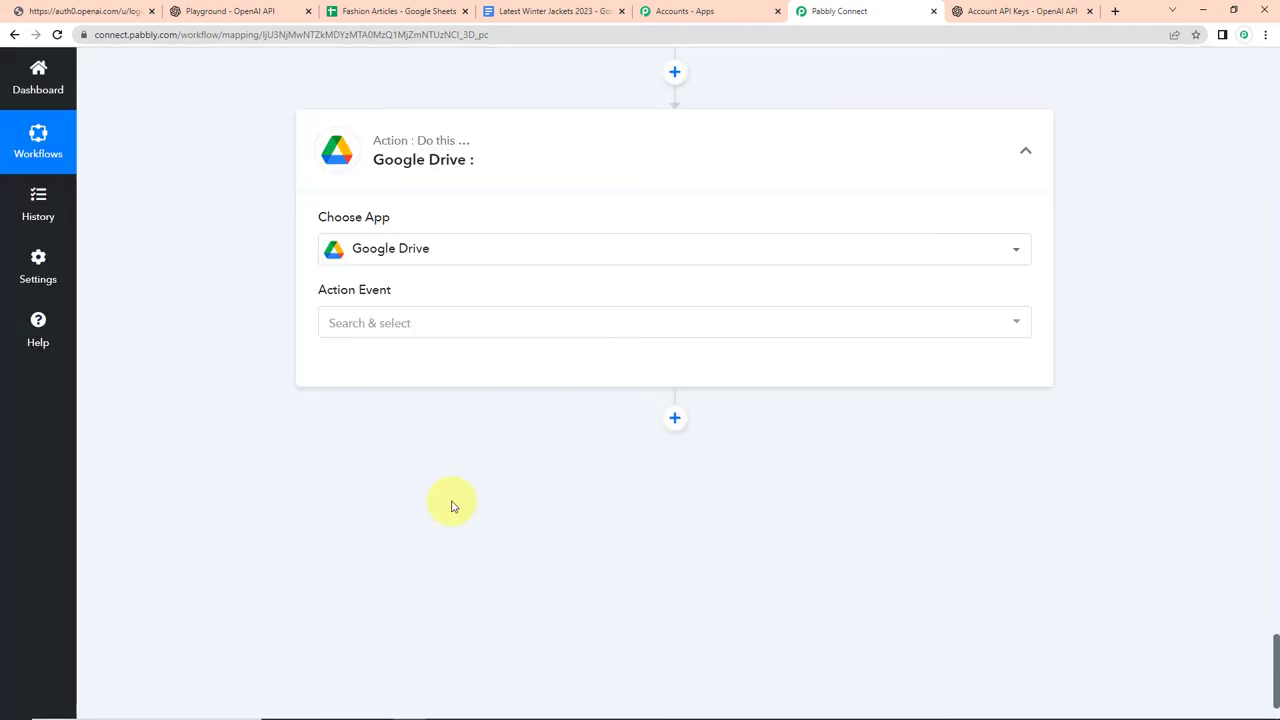
pyautogui.click(373, 331)
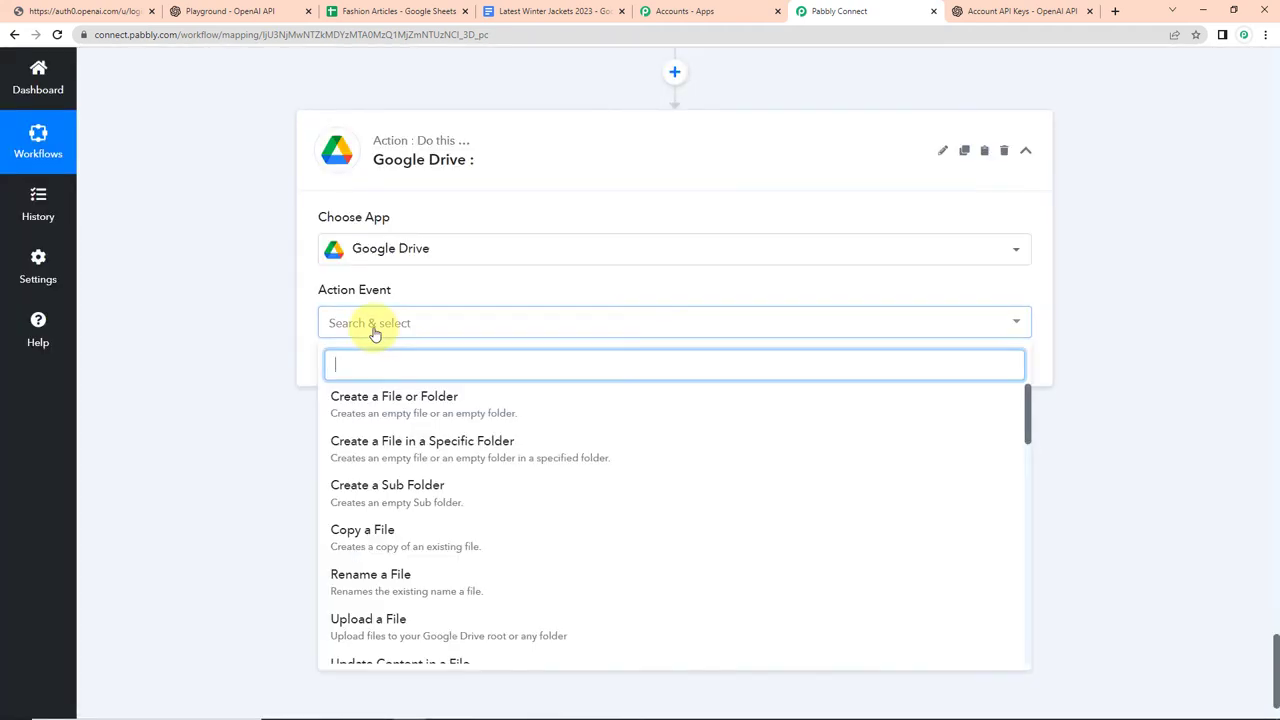
pyautogui.scroll(-3, 508, 534)
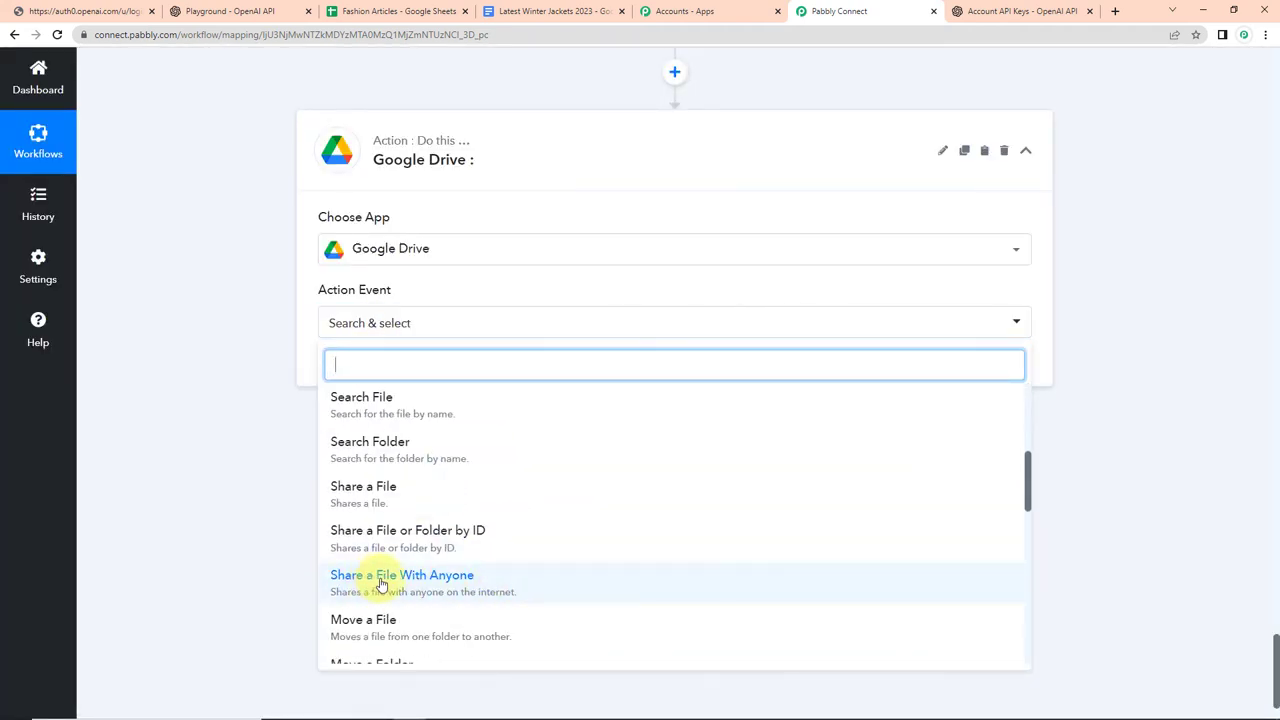
pyautogui.click(540, 588)
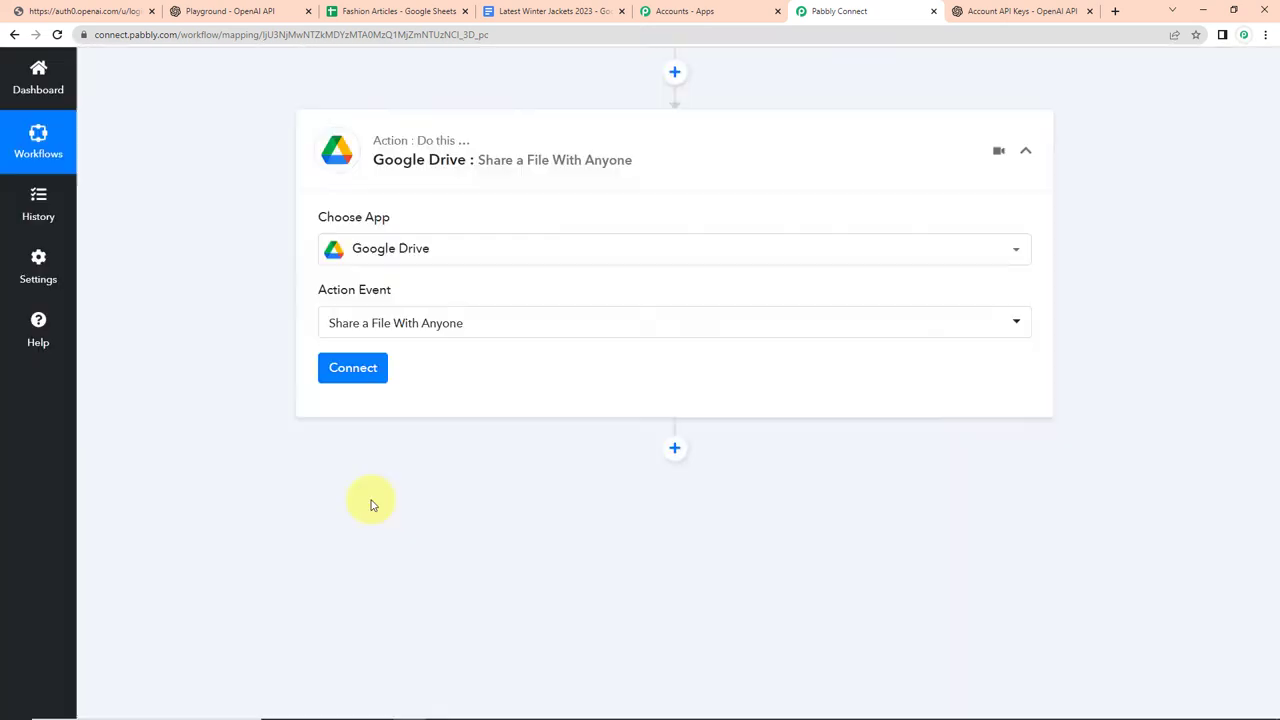
# Connect a new Google Drive account by signing in and granting Pabbly Connect access
pyautogui.moveTo(685, 67); pyautogui.dragTo(908, 66)
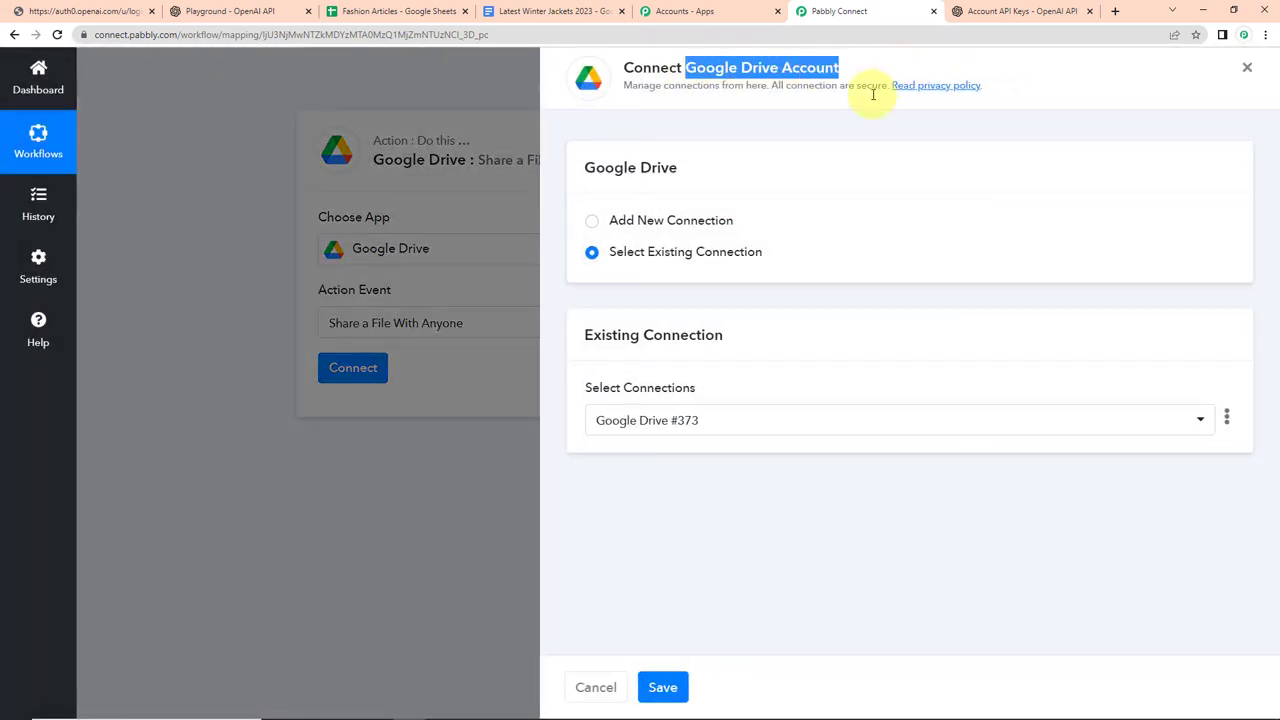
pyautogui.click(590, 229)
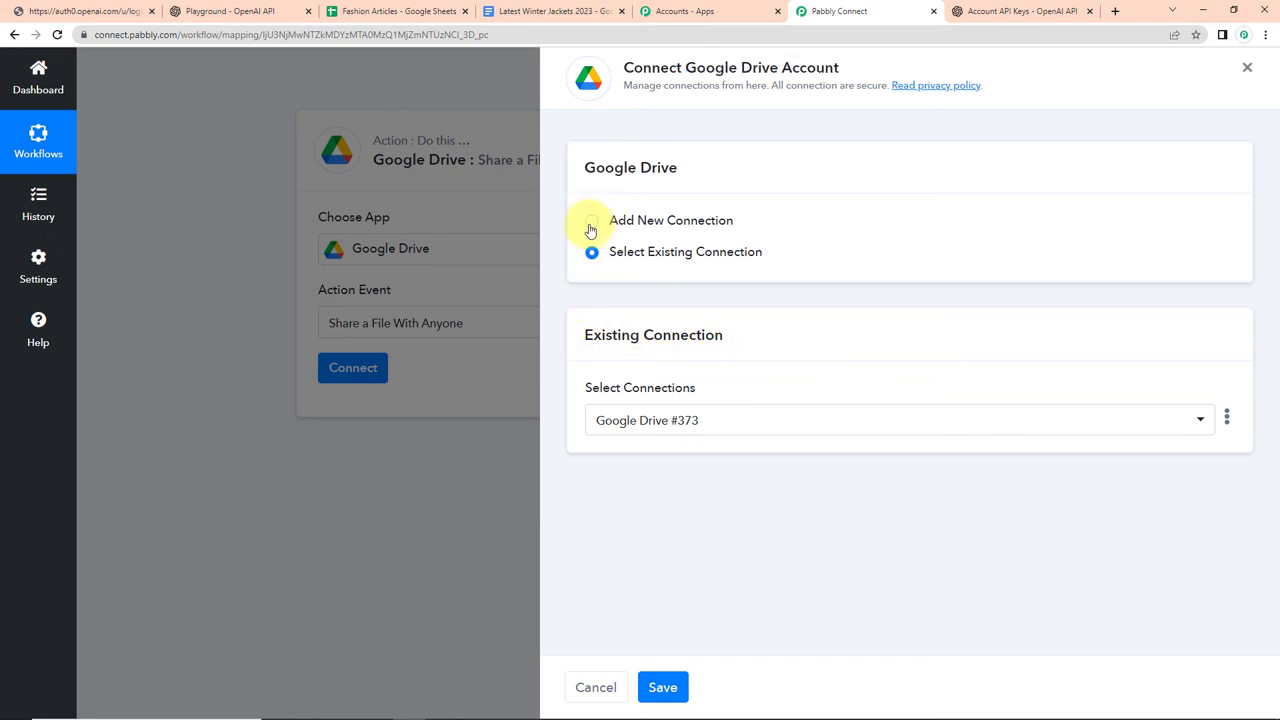
pyautogui.click(690, 425)
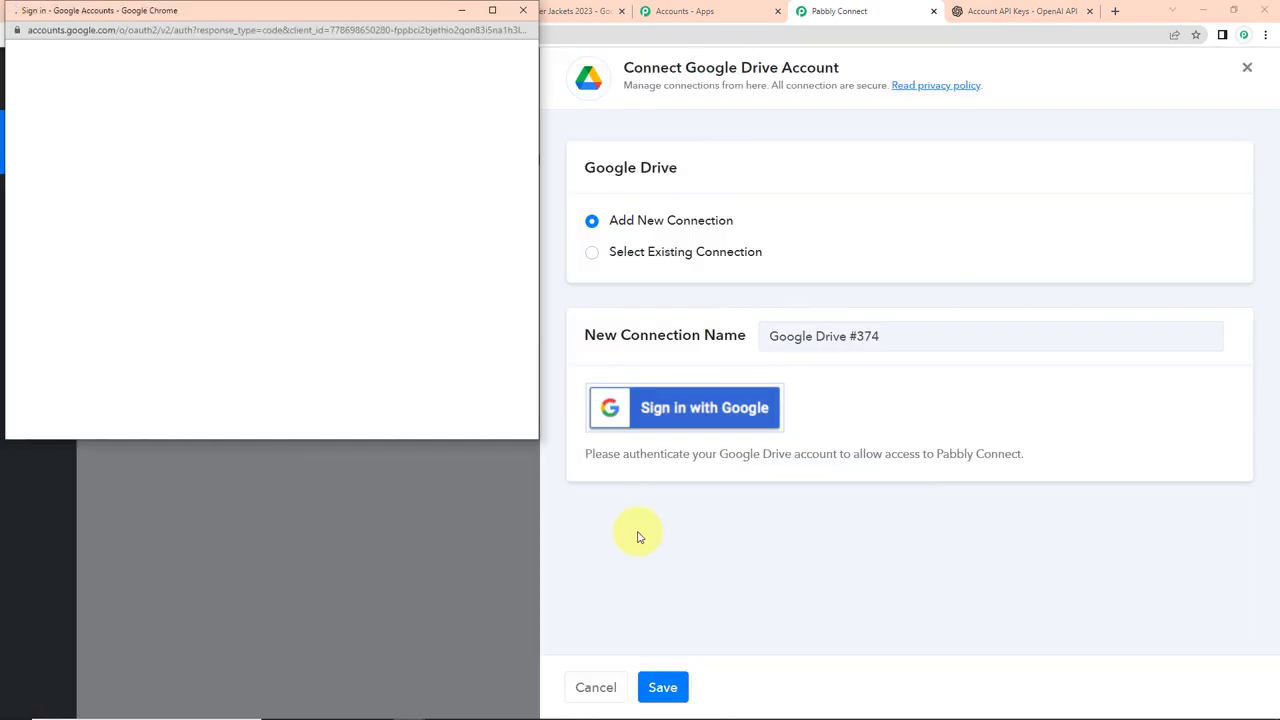
pyautogui.click(251, 263)
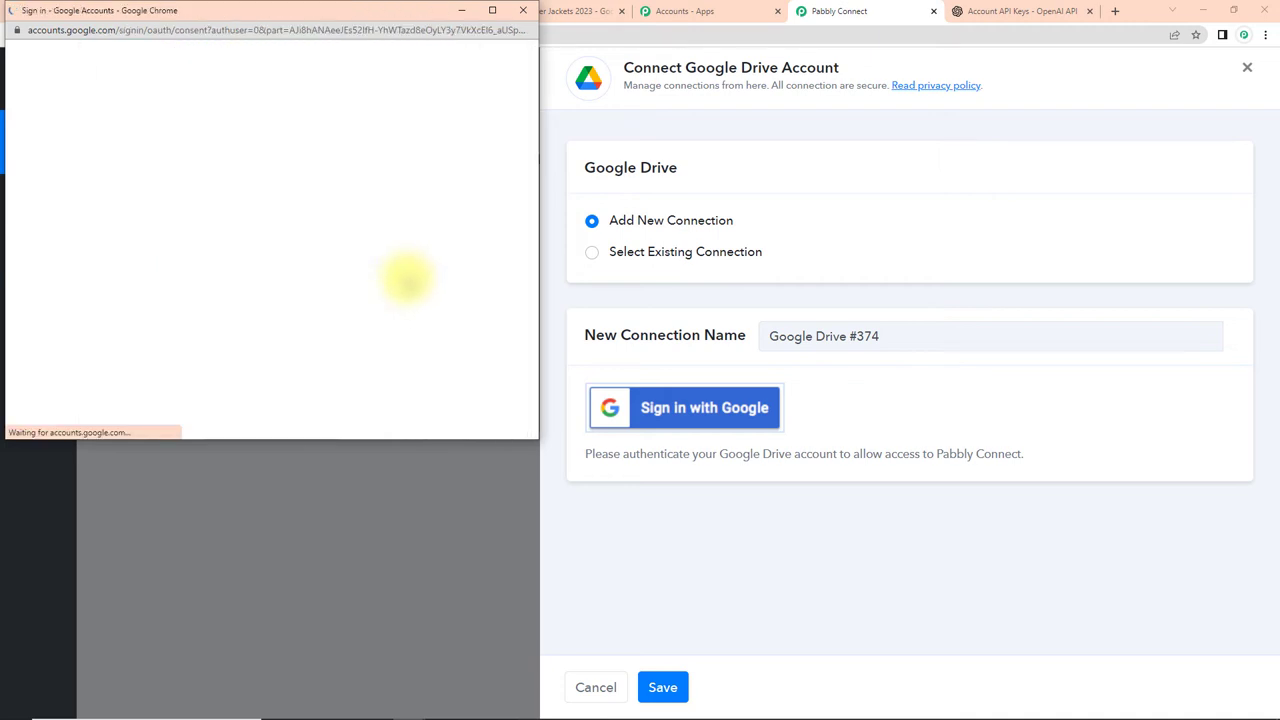
pyautogui.scroll(-3, 407, 285)
pyautogui.click(374, 314)
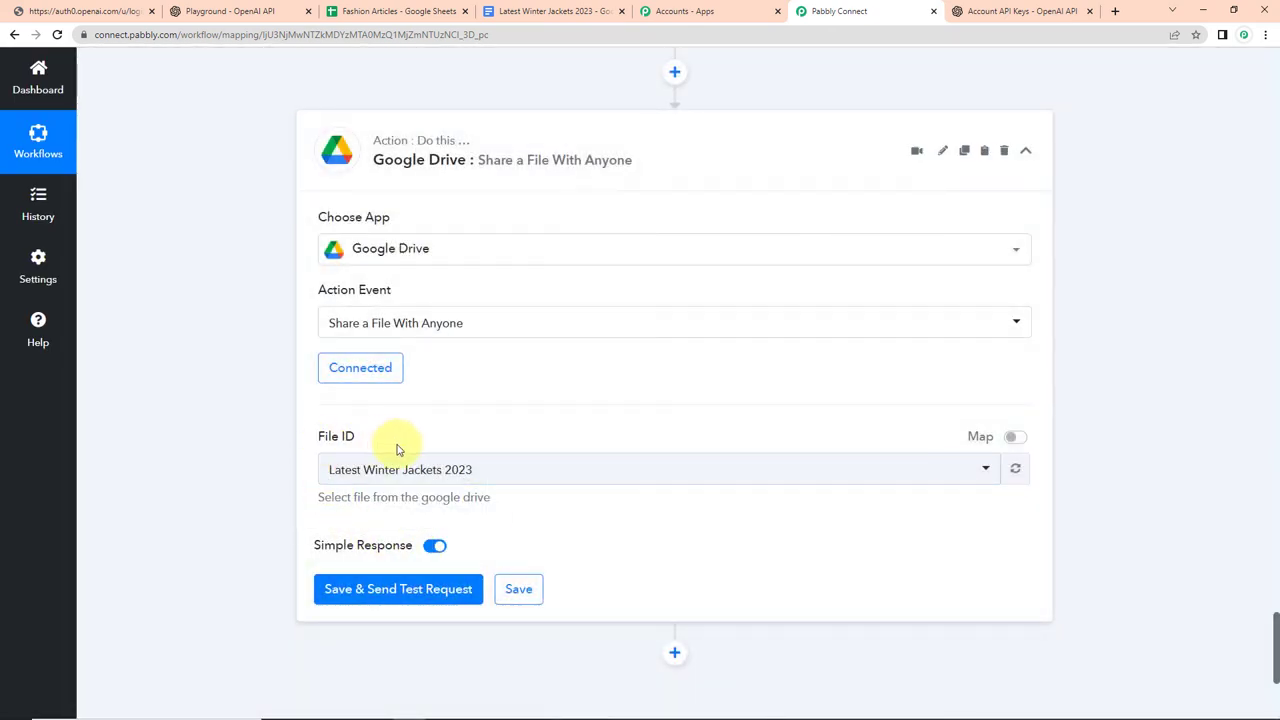
# Map File ID to the new document's DocumentId and send a test request
pyautogui.click(1012, 441)
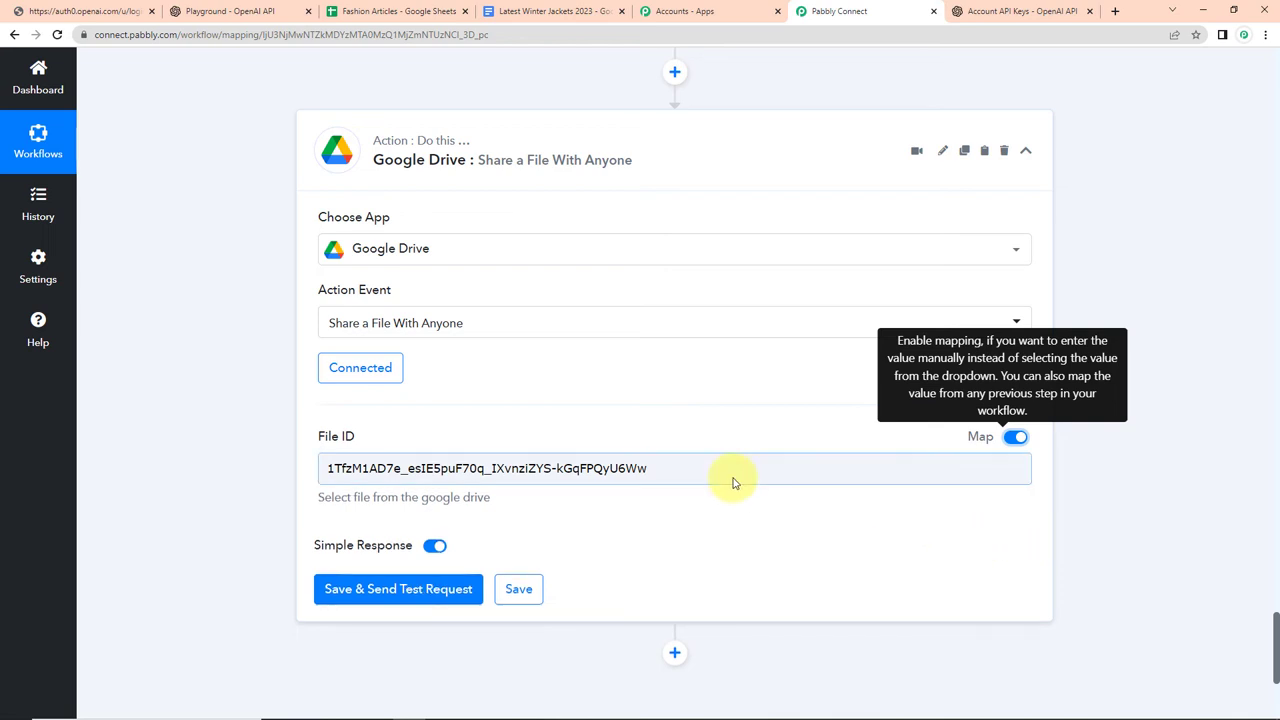
pyautogui.moveTo(734, 480); pyautogui.dragTo(155, 509)
pyautogui.press('BackSpace')
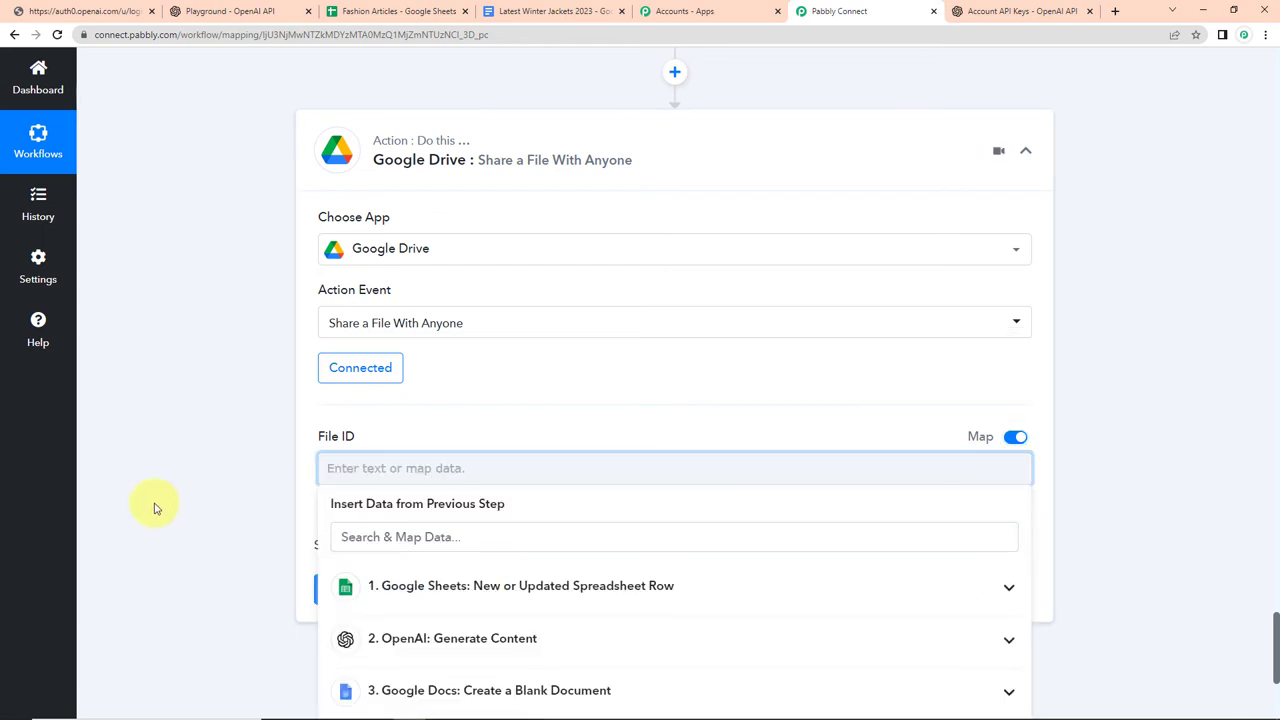
pyautogui.scroll(-3, 434, 607)
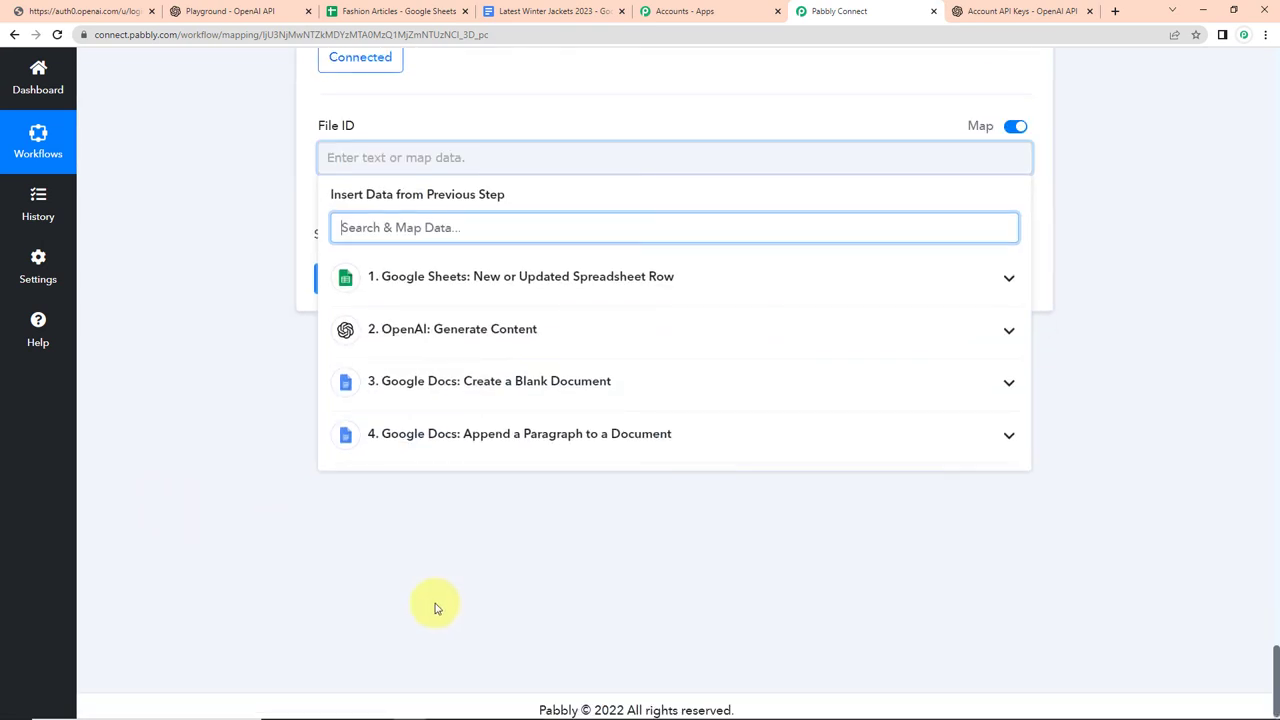
pyautogui.click(705, 428)
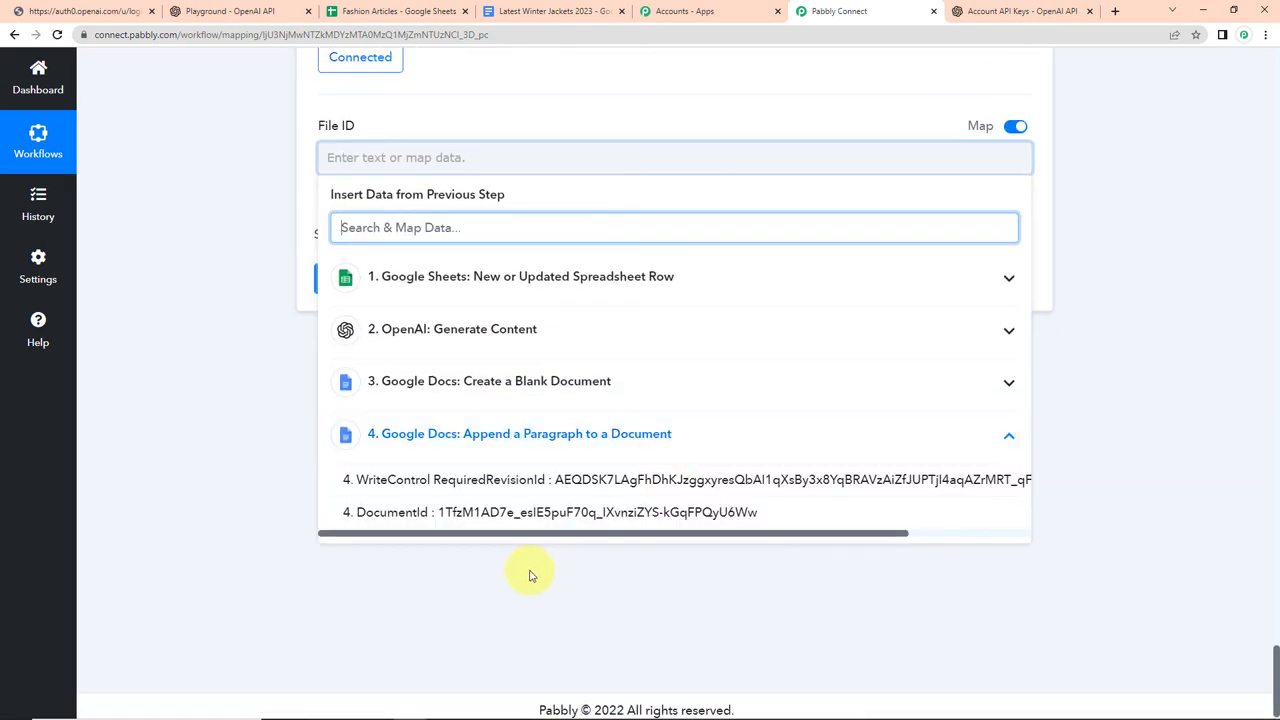
pyautogui.click(788, 511)
pyautogui.click(366, 295)
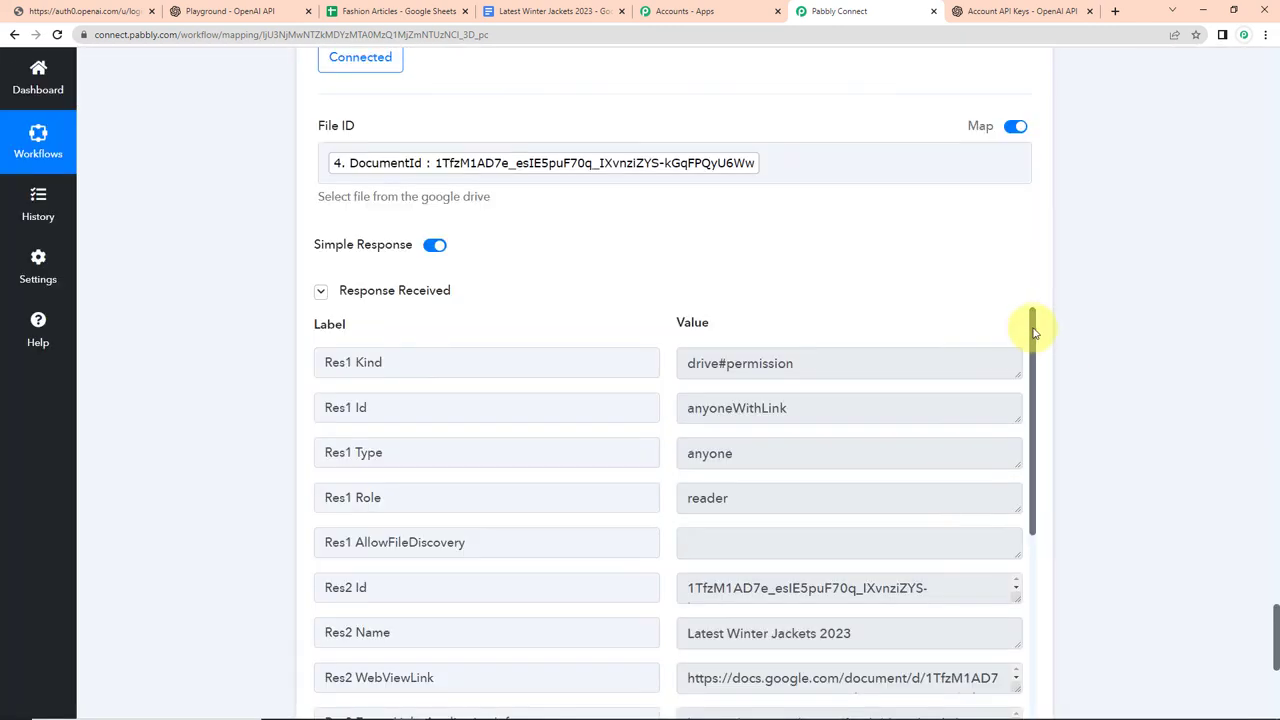
# Review the test response's anyoneWithLink permission and the shareable WebViewLink
pyautogui.moveTo(1034, 337)
pyautogui.mouseDown()
pyautogui.moveTo(1043, 374)
pyautogui.moveTo(1037, 341)
pyautogui.mouseUp()
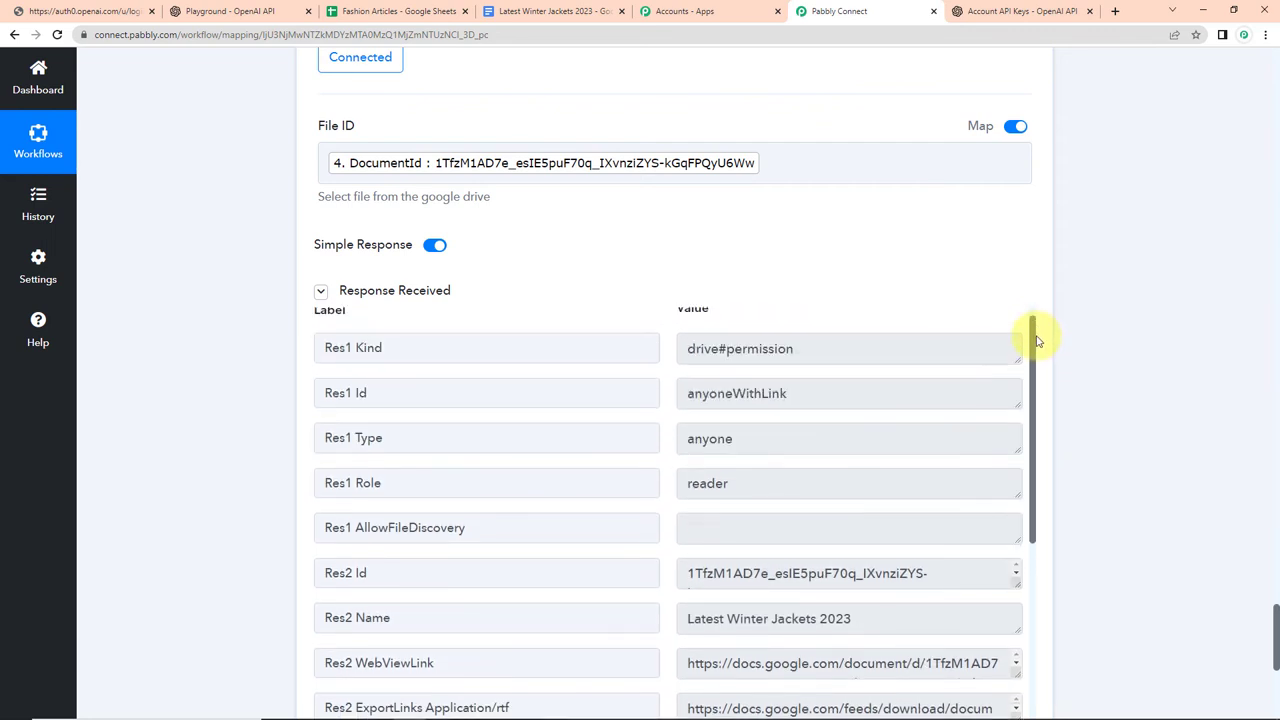
pyautogui.moveTo(688, 393); pyautogui.dragTo(824, 393)
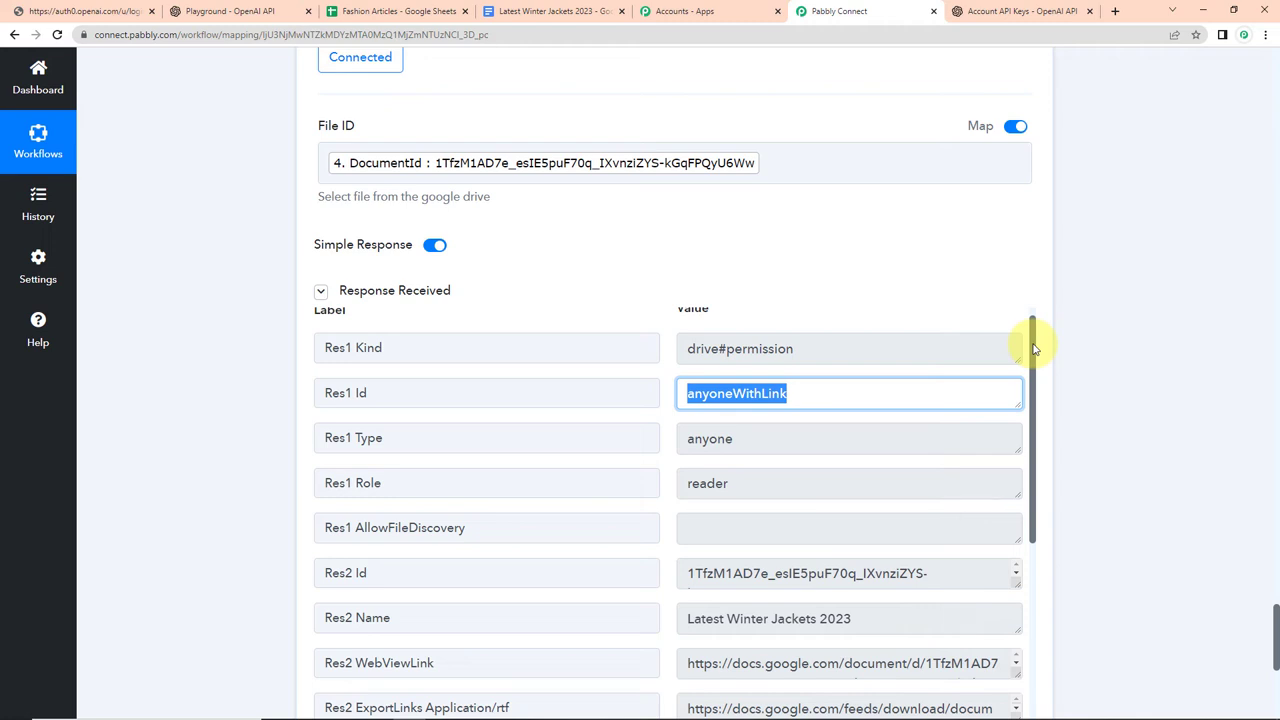
pyautogui.moveTo(1034, 348); pyautogui.dragTo(1051, 457)
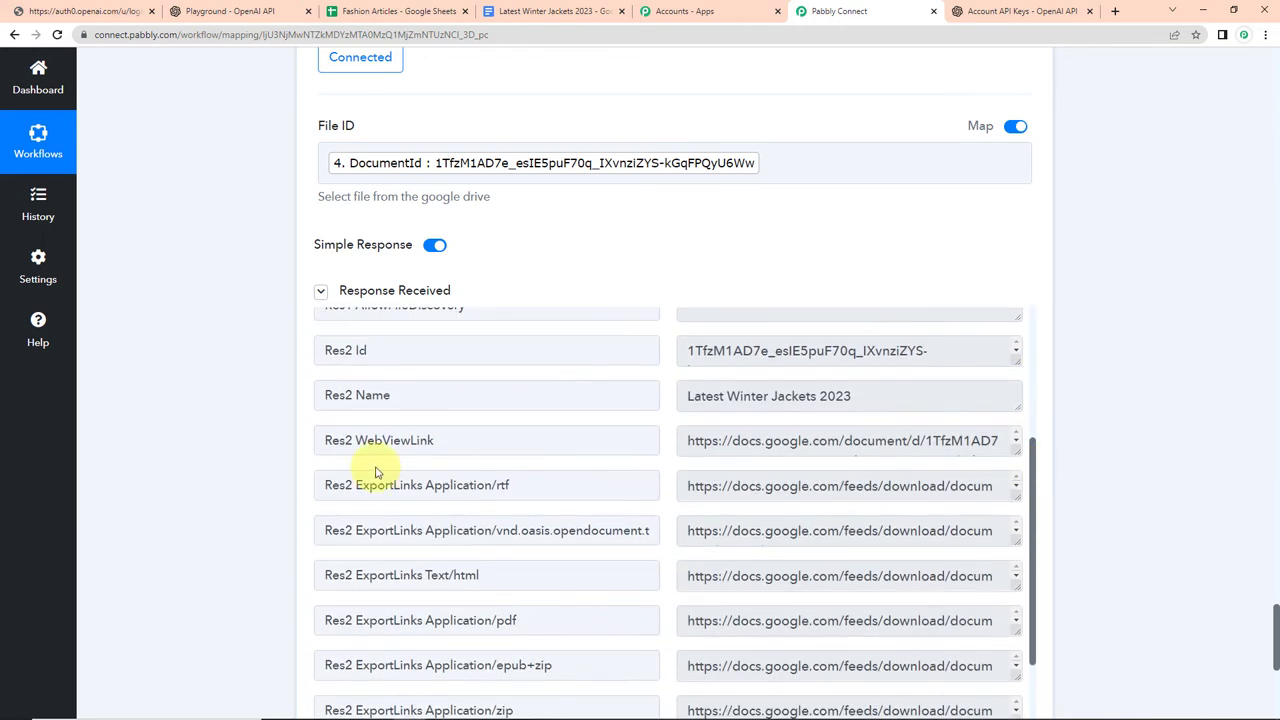
pyautogui.moveTo(355, 439); pyautogui.dragTo(443, 439)
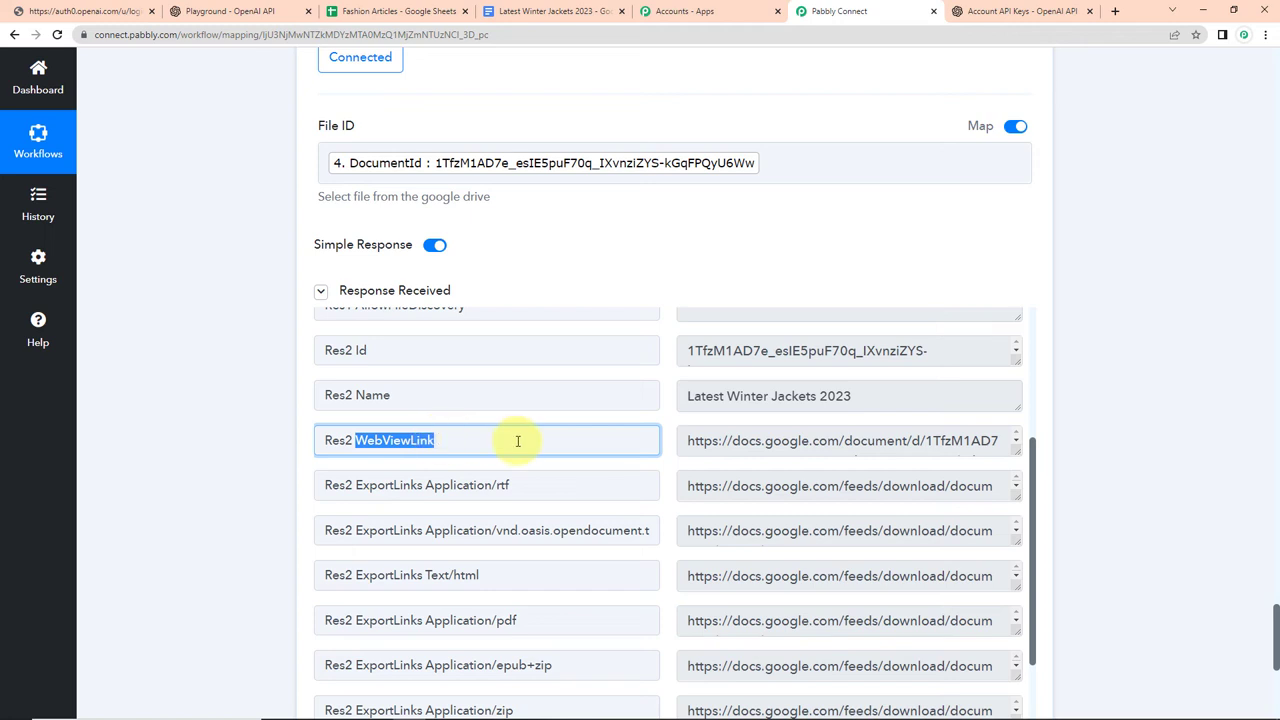
pyautogui.moveTo(681, 440); pyautogui.dragTo(985, 446)
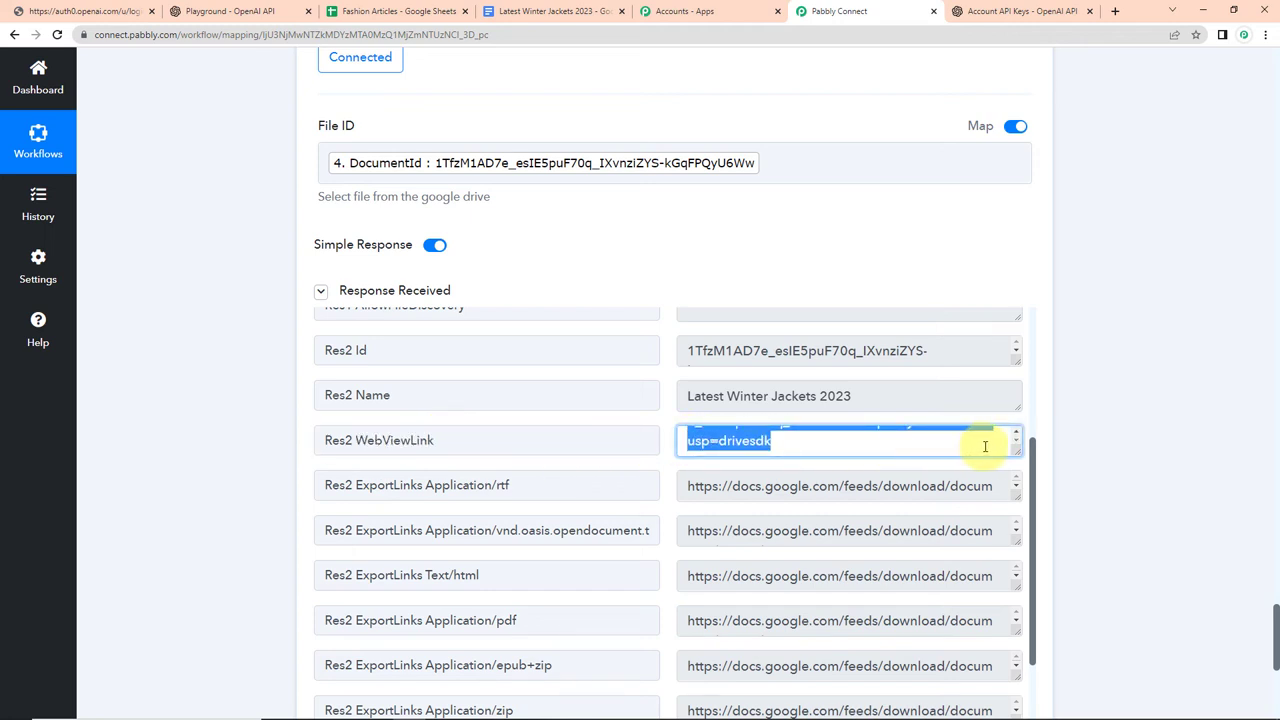
pyautogui.click(1108, 437)
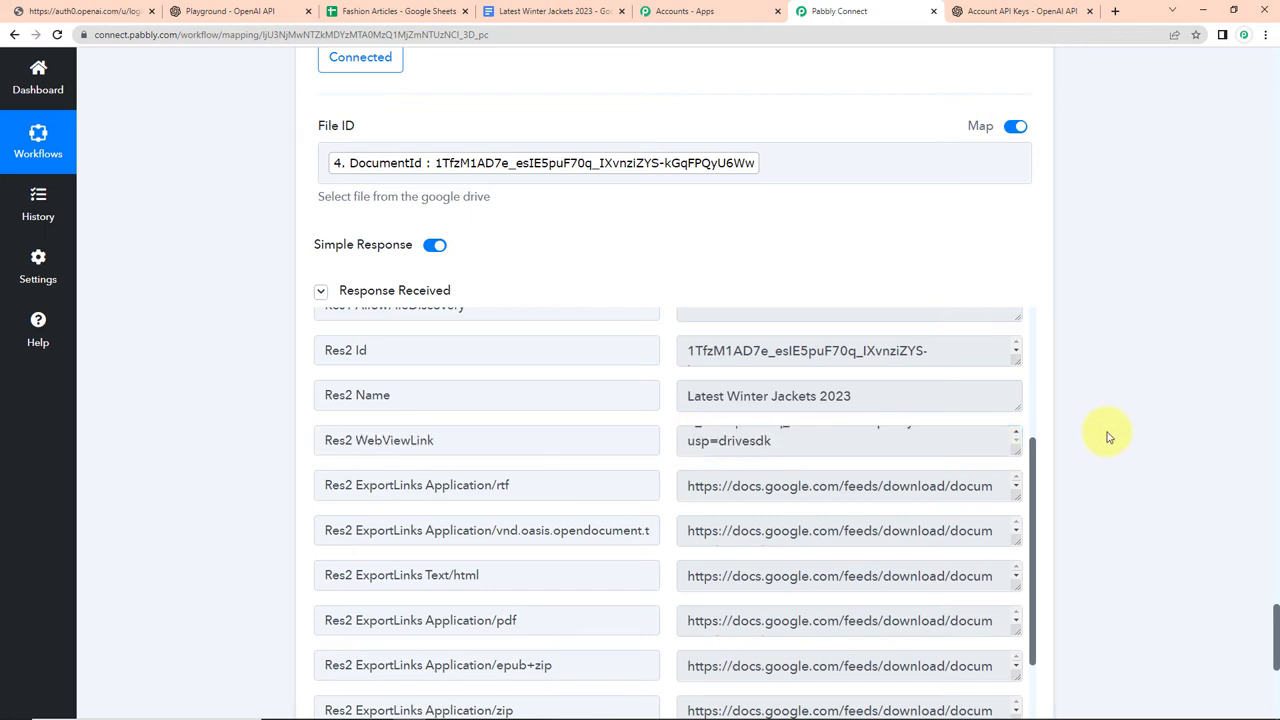
pyautogui.scroll(-5, 1275, 618)
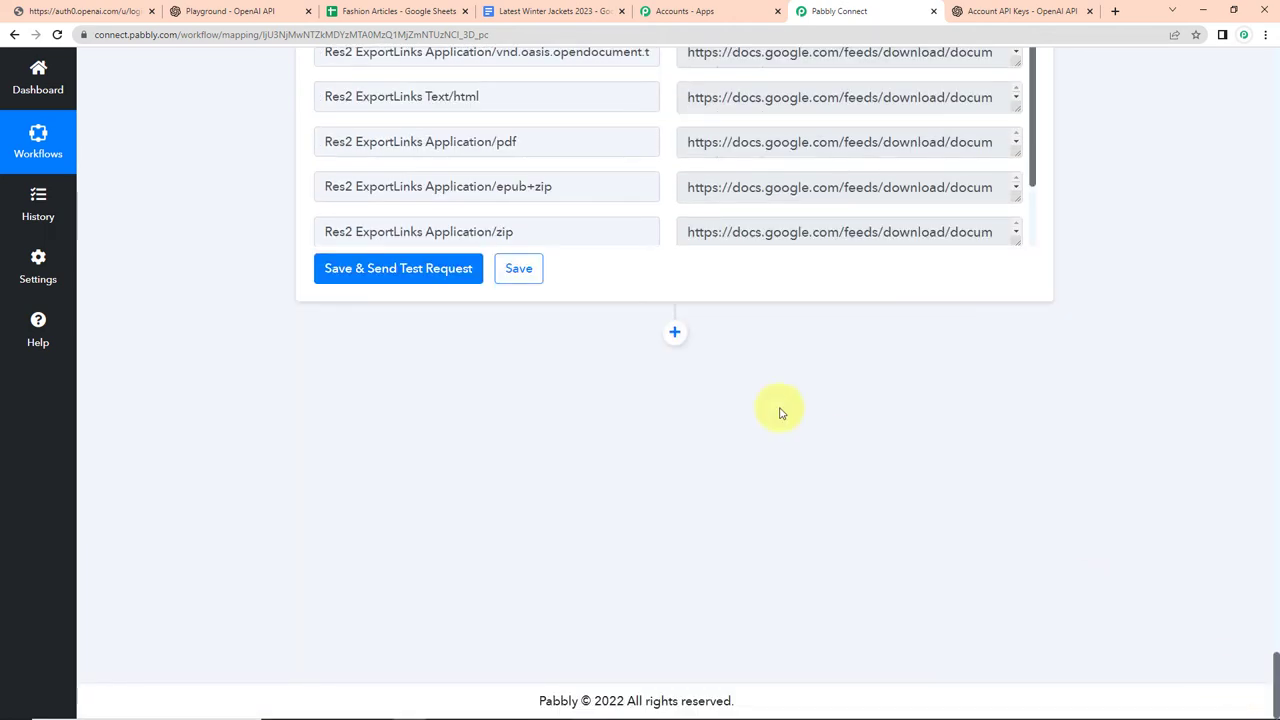
# Add a Google Sheets Update Cell Value step using the existing Sheets connection
pyautogui.click(674, 331)
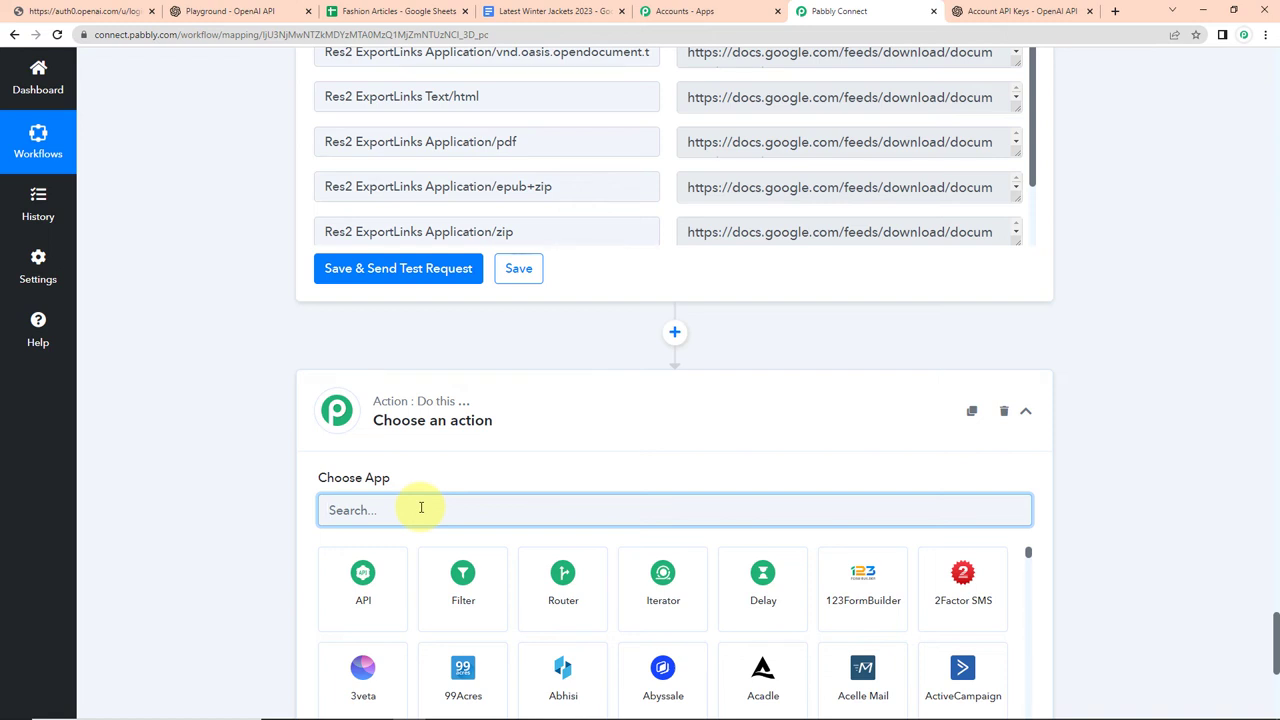
pyautogui.write('google')
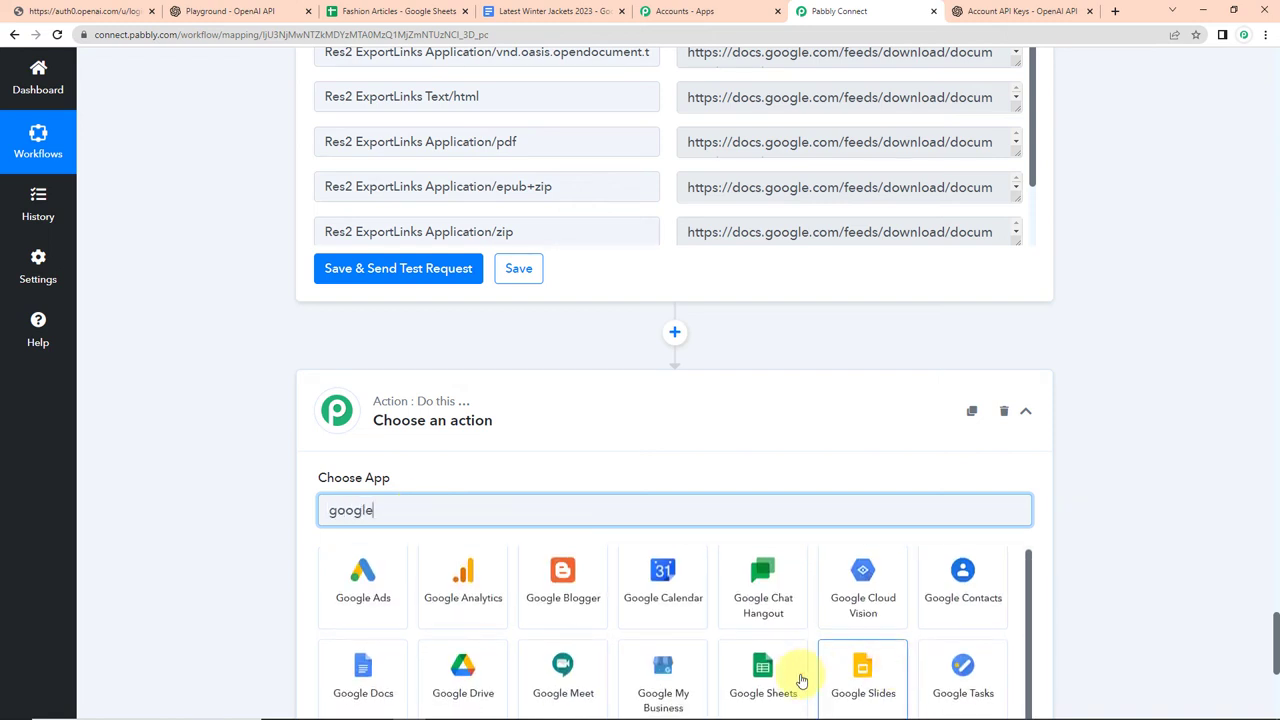
pyautogui.click(790, 677)
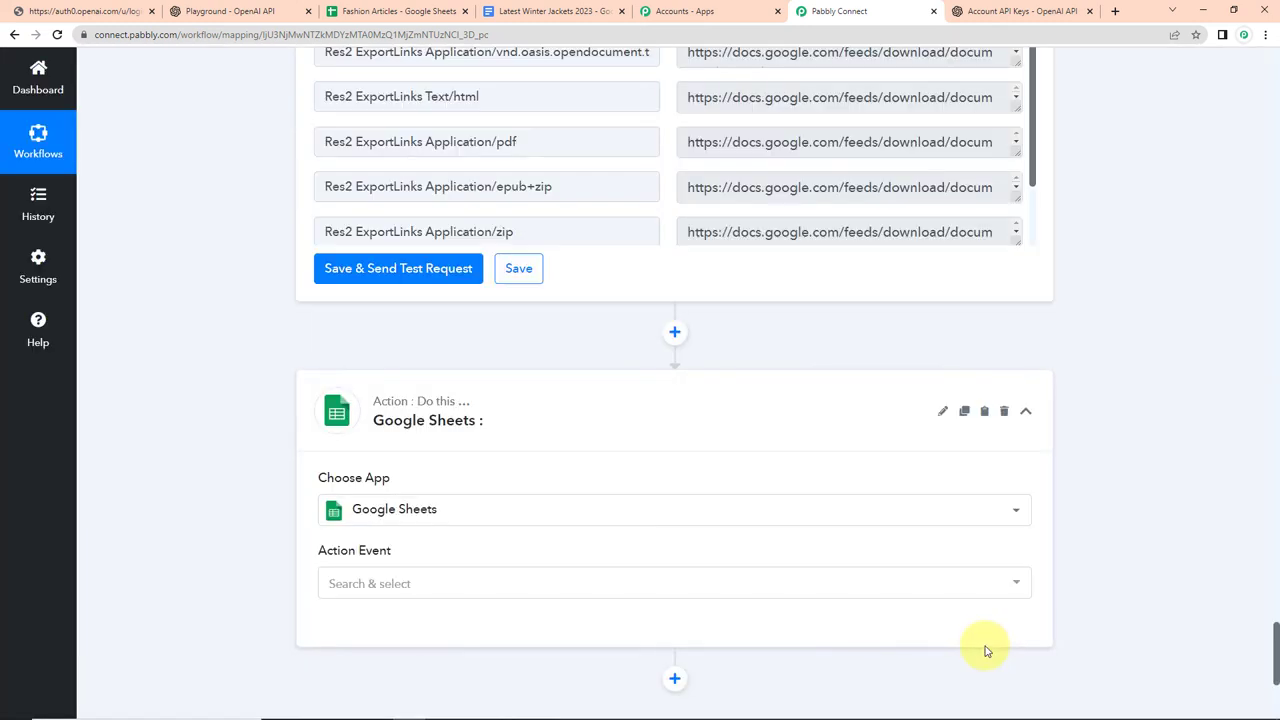
pyautogui.click(360, 590)
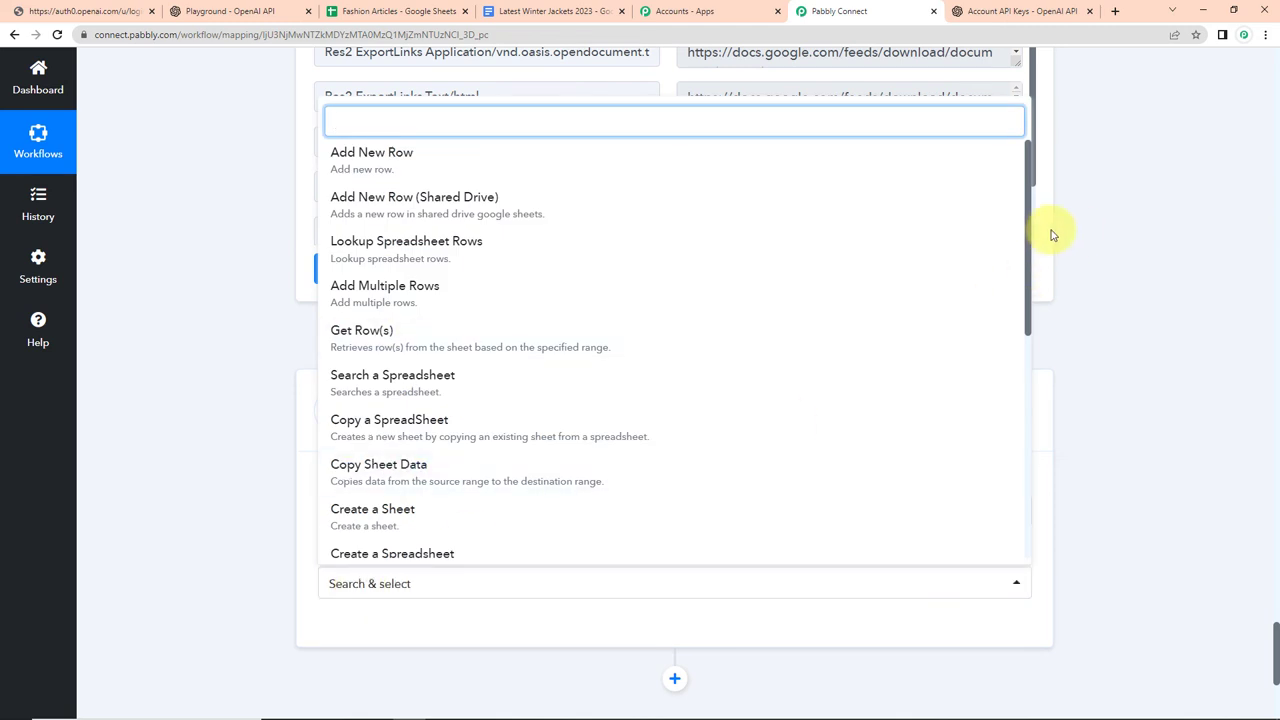
pyautogui.moveTo(1028, 226); pyautogui.dragTo(1031, 380)
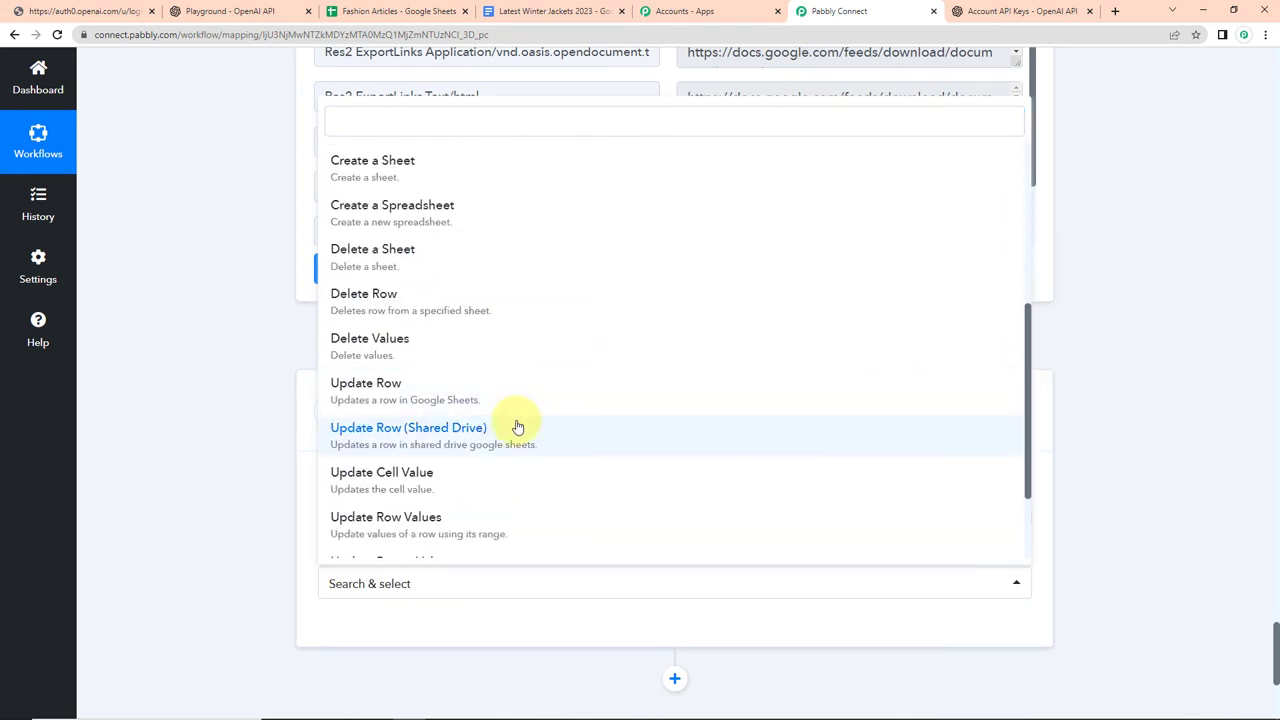
pyautogui.click(427, 479)
pyautogui.click(362, 626)
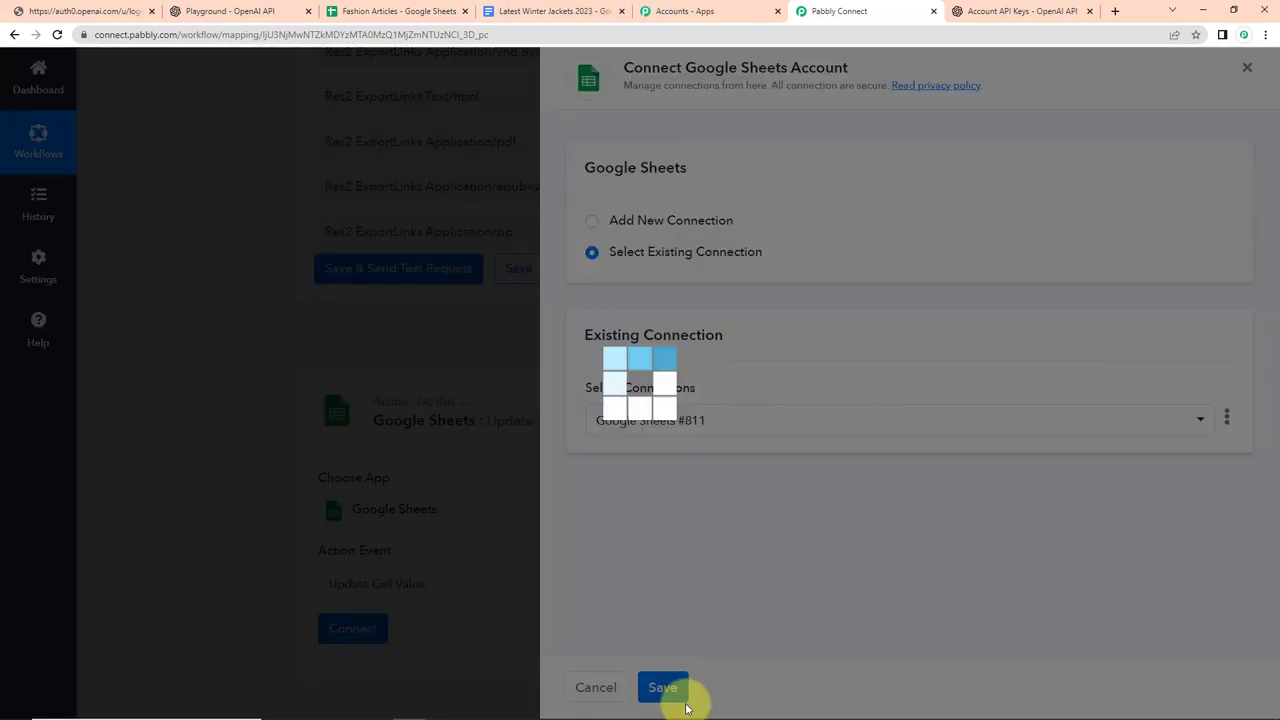
pyautogui.click(678, 697)
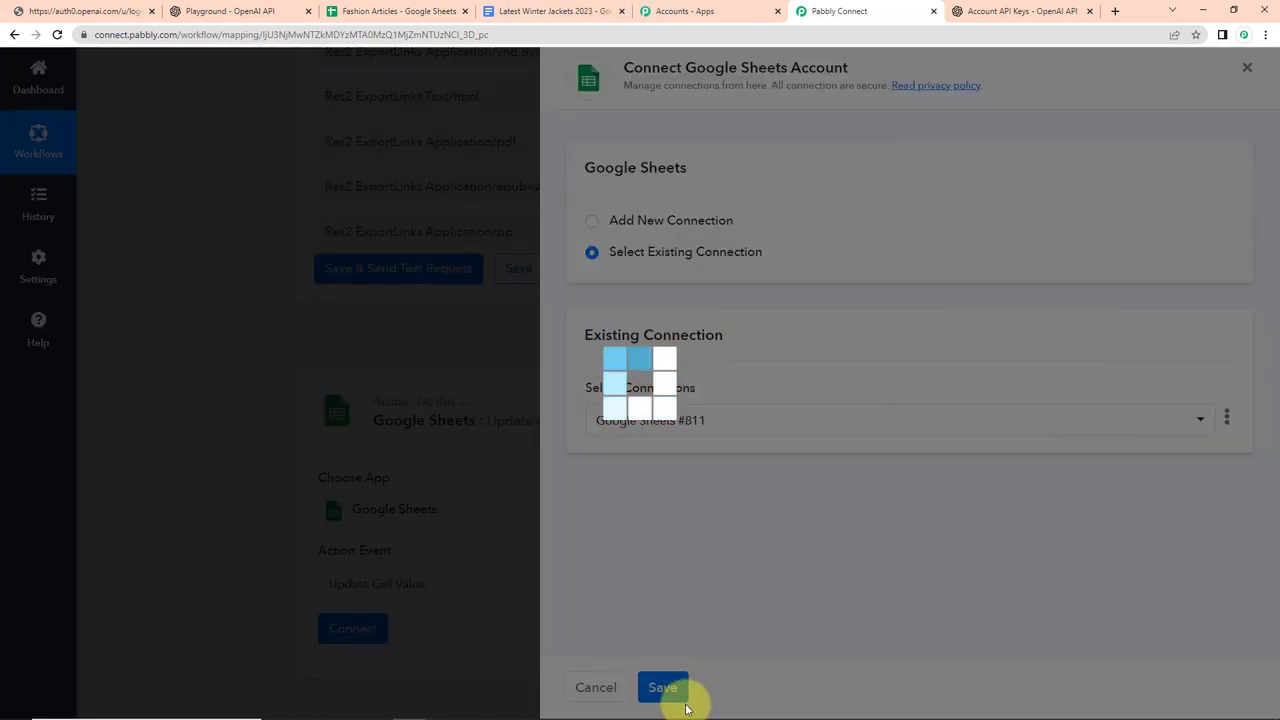
# Start the Range with column B after checking the Fashion Articles sheet's columns
pyautogui.scroll(-5, 563, 334)
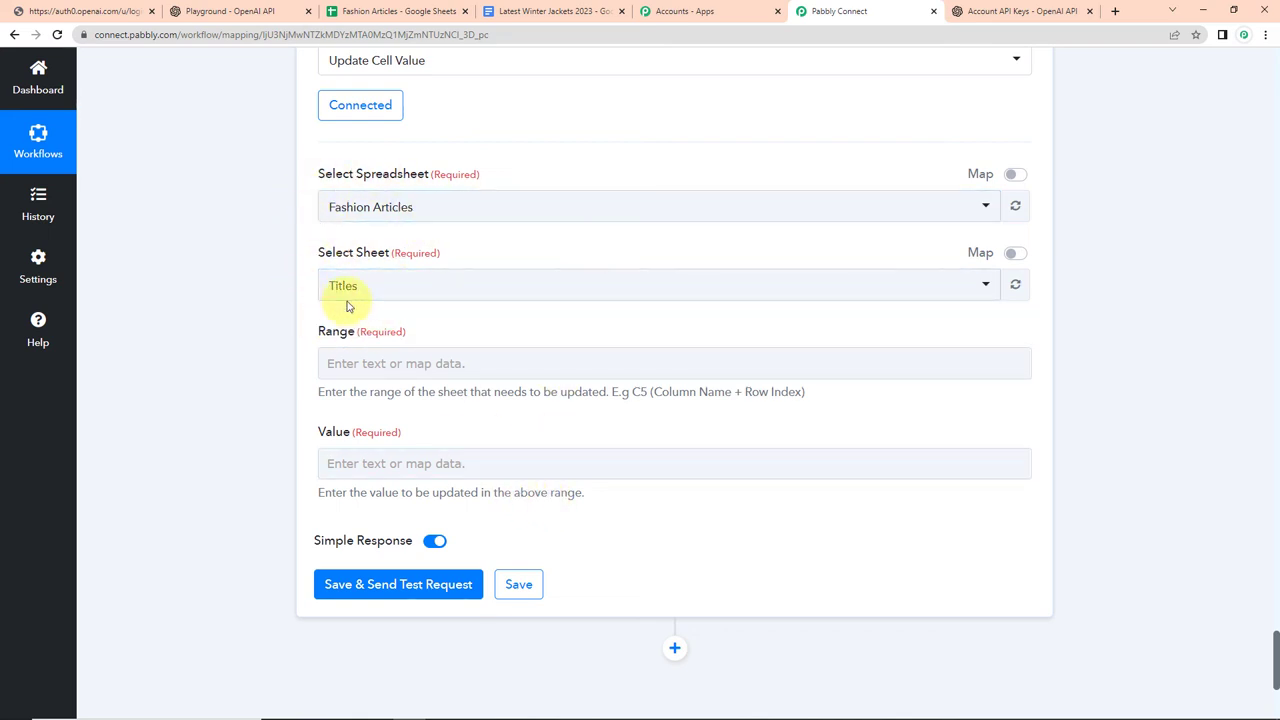
pyautogui.click(345, 363)
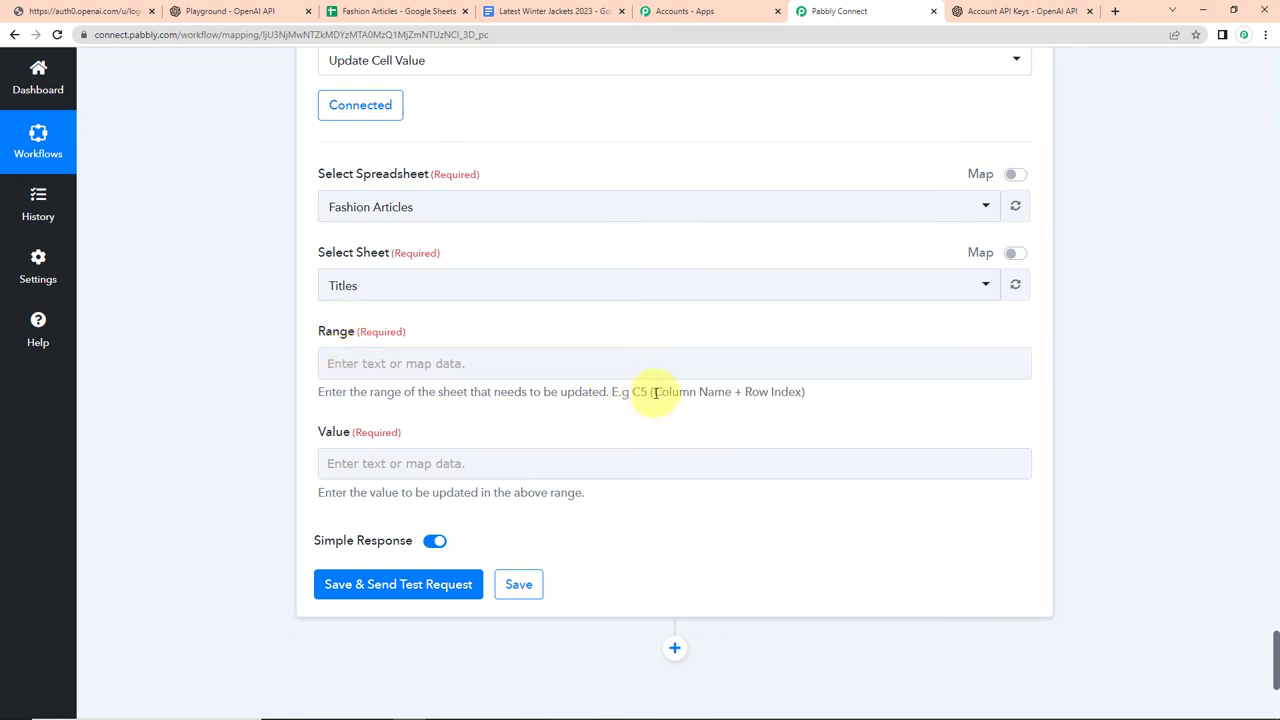
pyautogui.moveTo(655, 392); pyautogui.dragTo(802, 392)
pyautogui.click(340, 12)
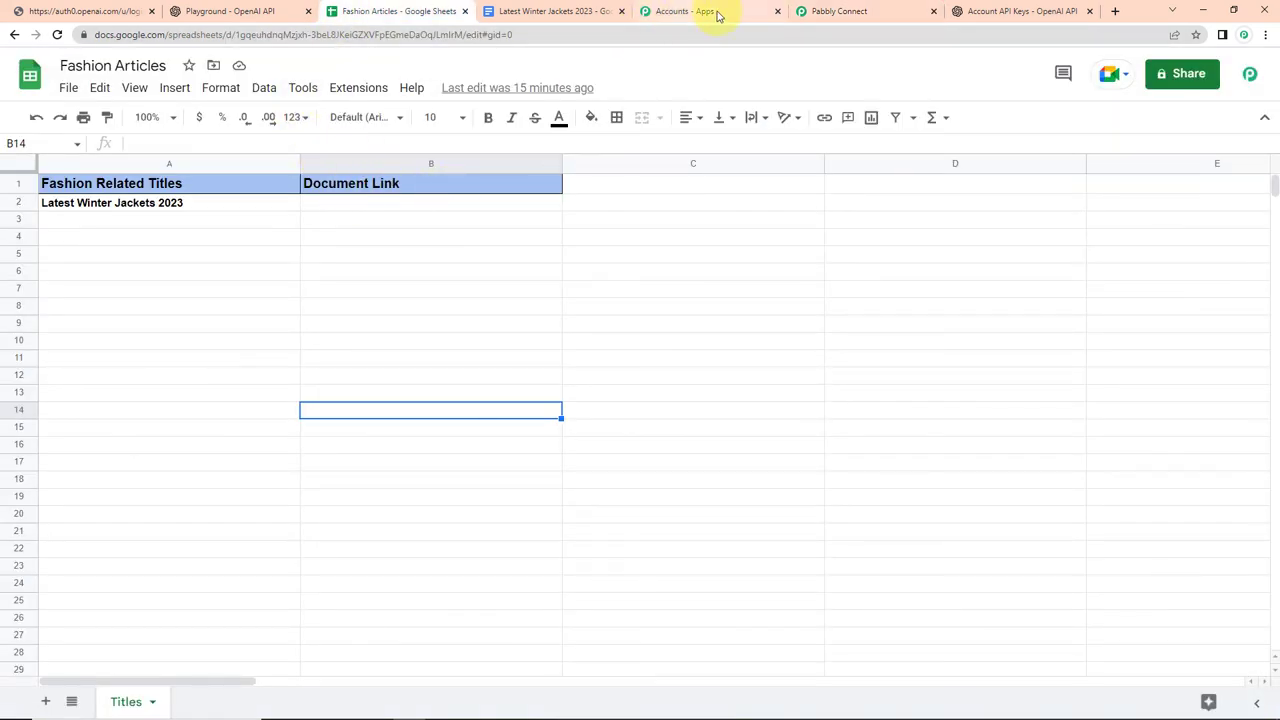
pyautogui.click(837, 12)
pyautogui.click(389, 365)
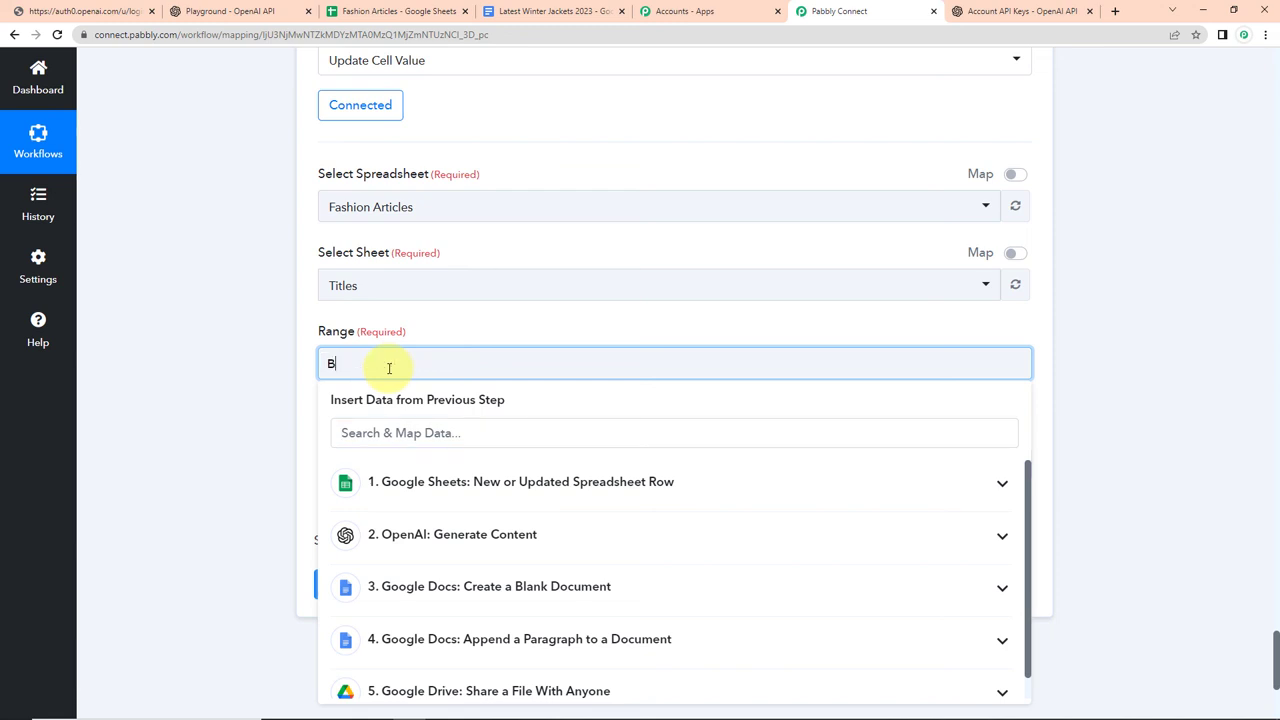
# Append the trigger row's RowIndex to the Range after B
pyautogui.click(697, 483)
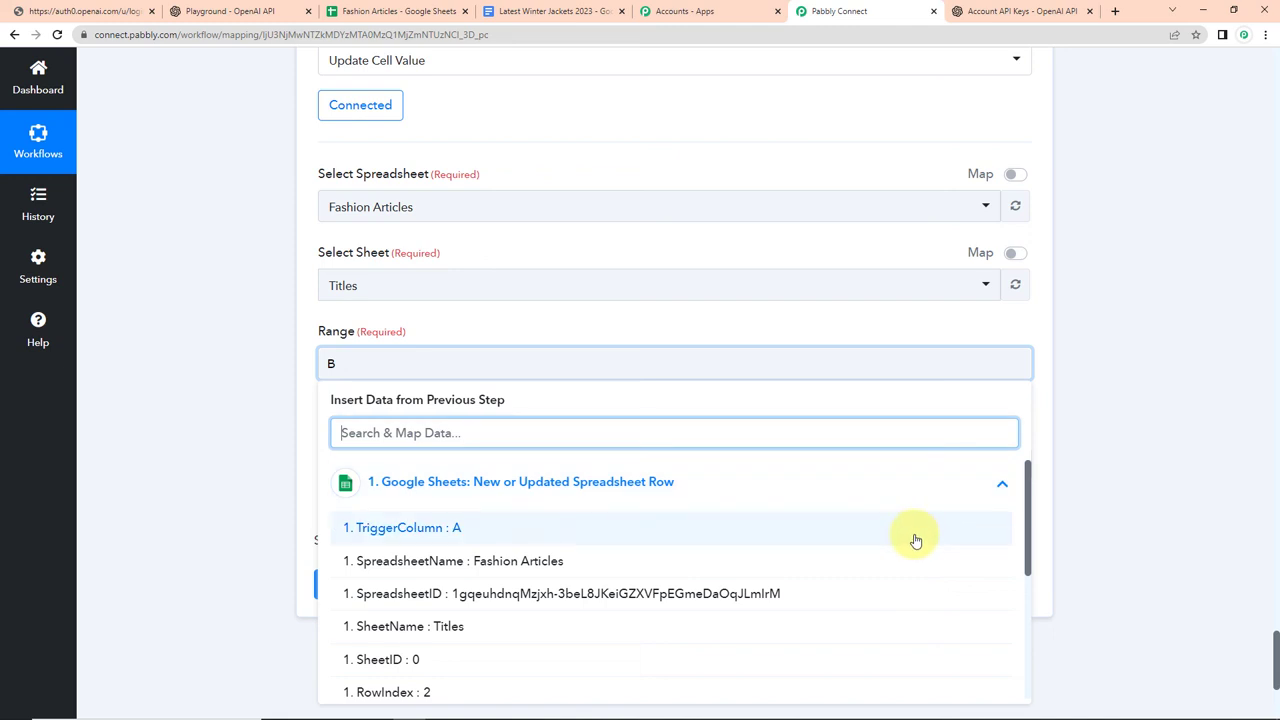
pyautogui.click(466, 686)
pyautogui.click(263, 514)
pyautogui.scroll(-3, 263, 514)
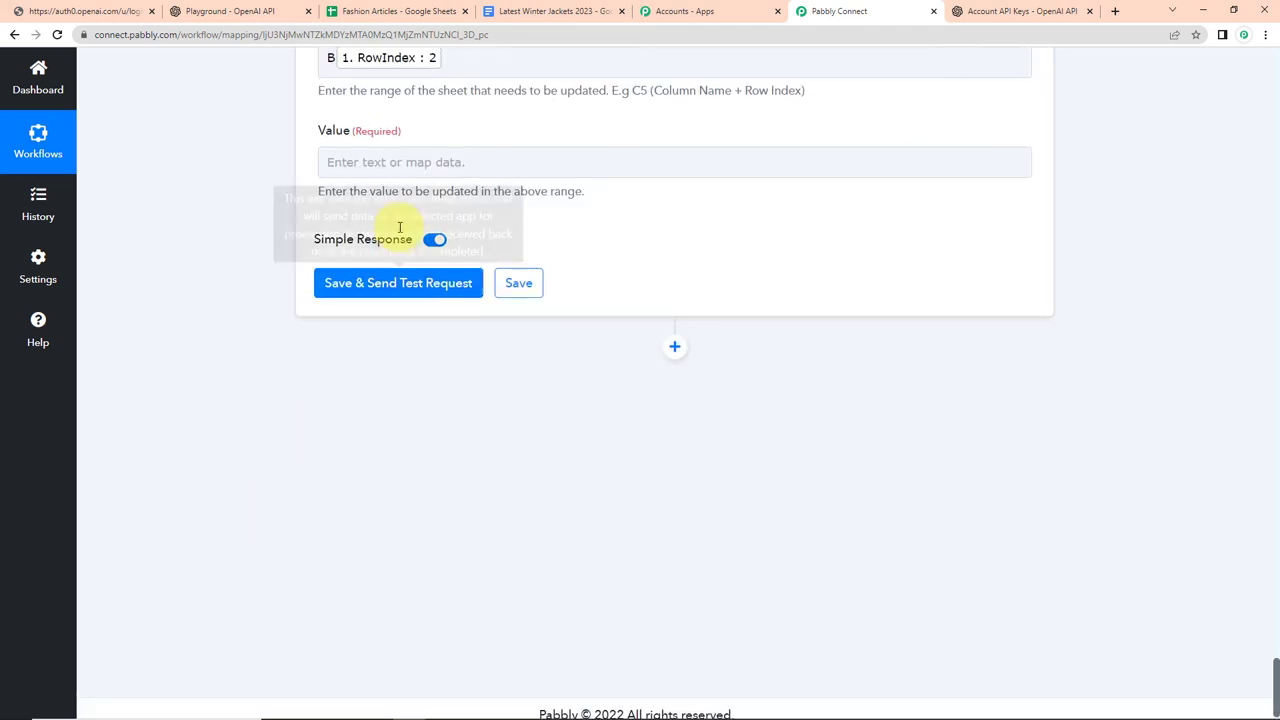
# Set Value to the shared document's WebViewLink, send a test, and check the sheet
pyautogui.click(407, 162)
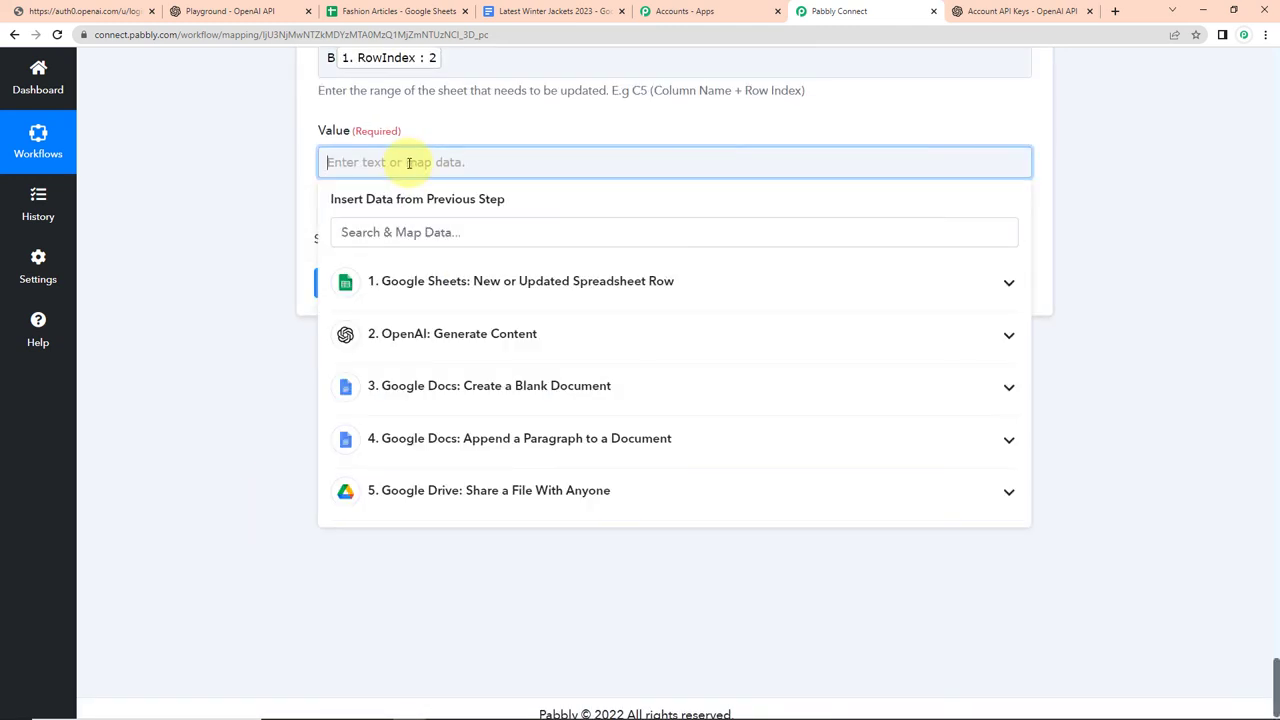
pyautogui.click(651, 497)
pyautogui.scroll(-3, 568, 594)
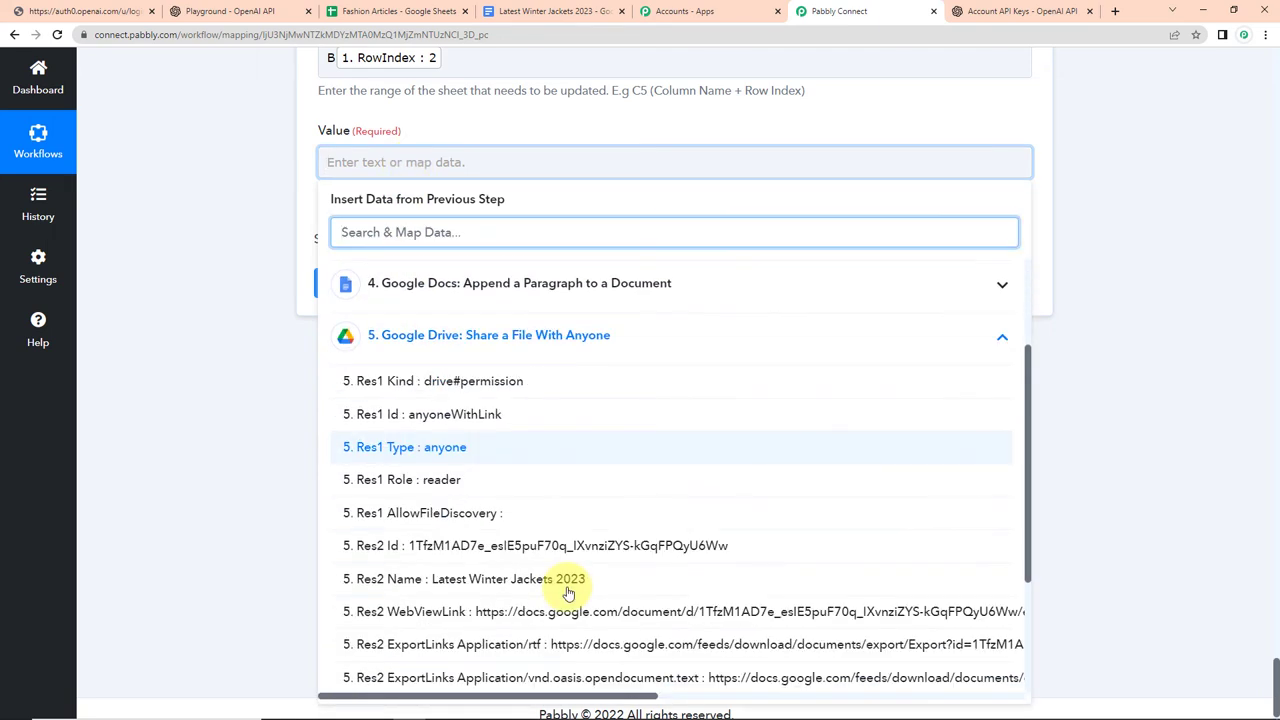
pyautogui.click(371, 612)
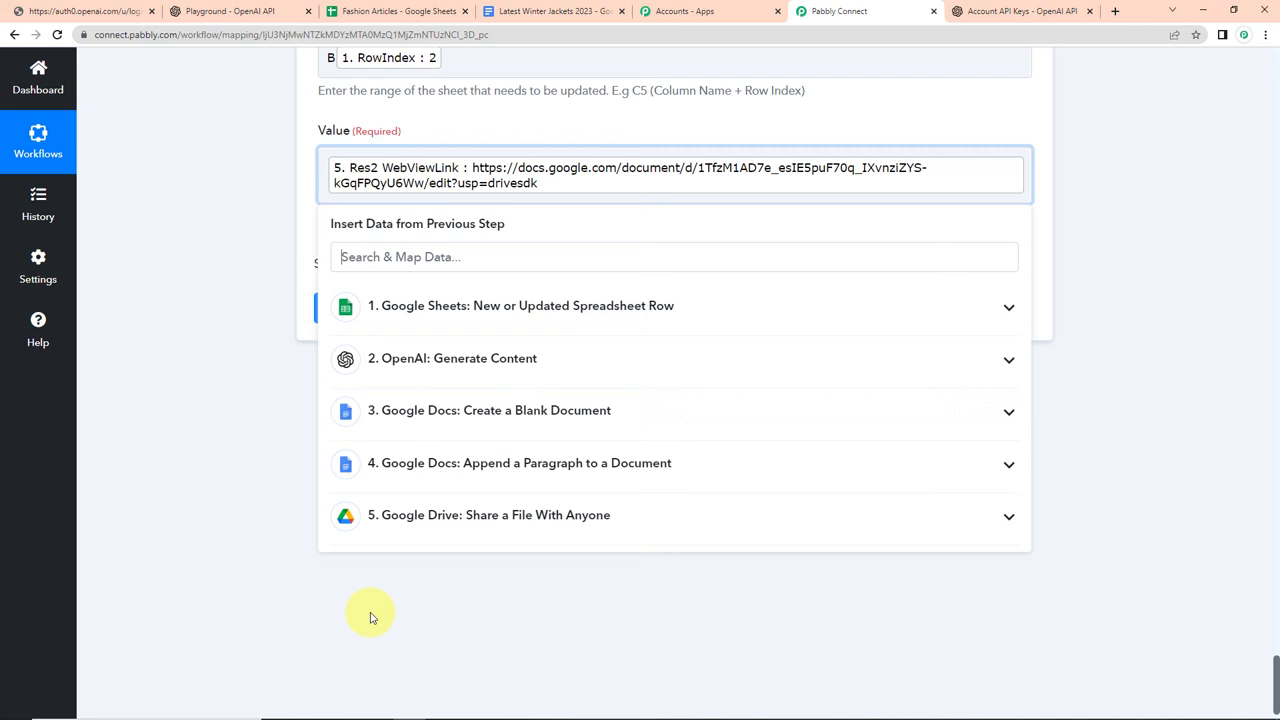
pyautogui.click(190, 397)
pyautogui.click(357, 314)
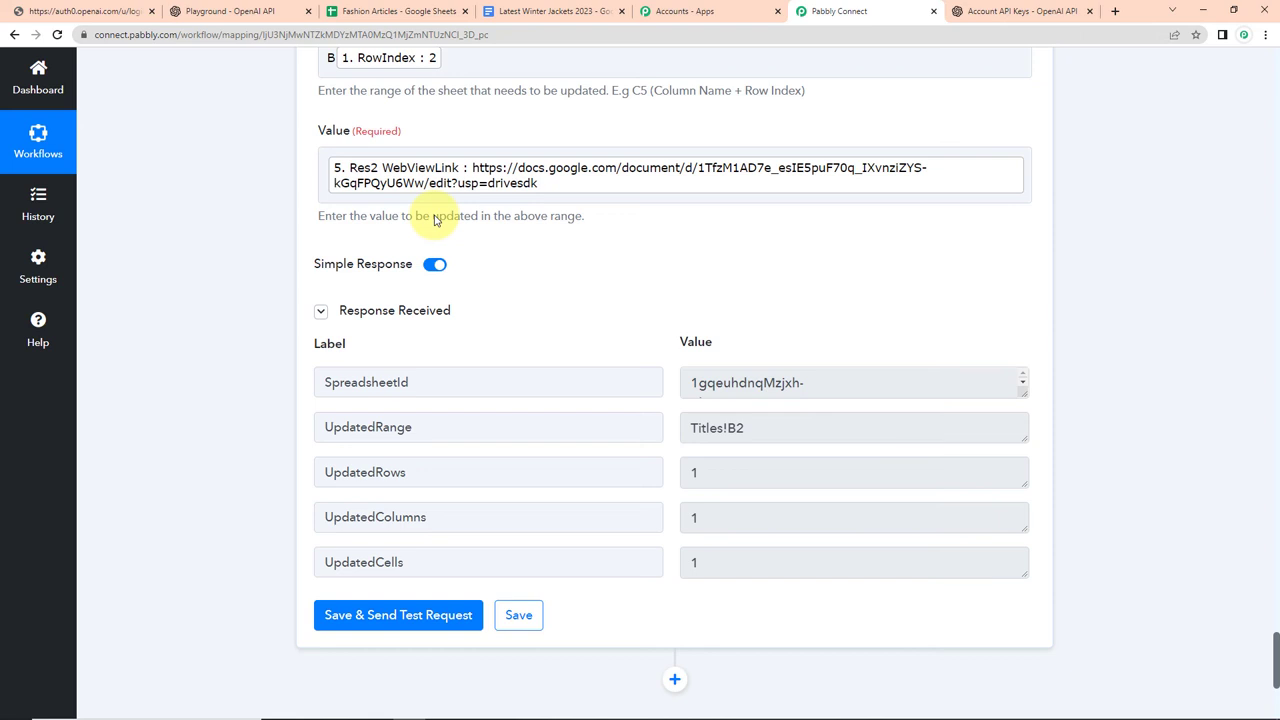
pyautogui.click(410, 11)
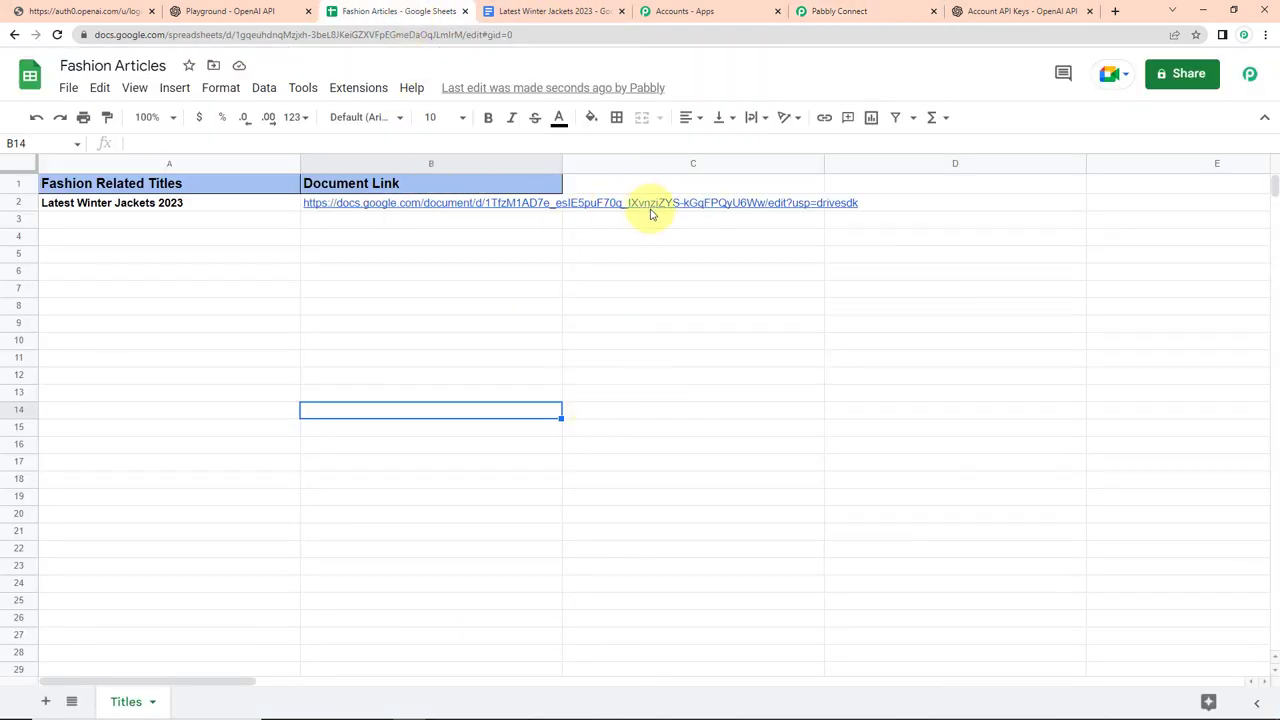
# Widen column B and wrap the link text in cell B2
pyautogui.moveTo(563, 162); pyautogui.dragTo(591, 172)
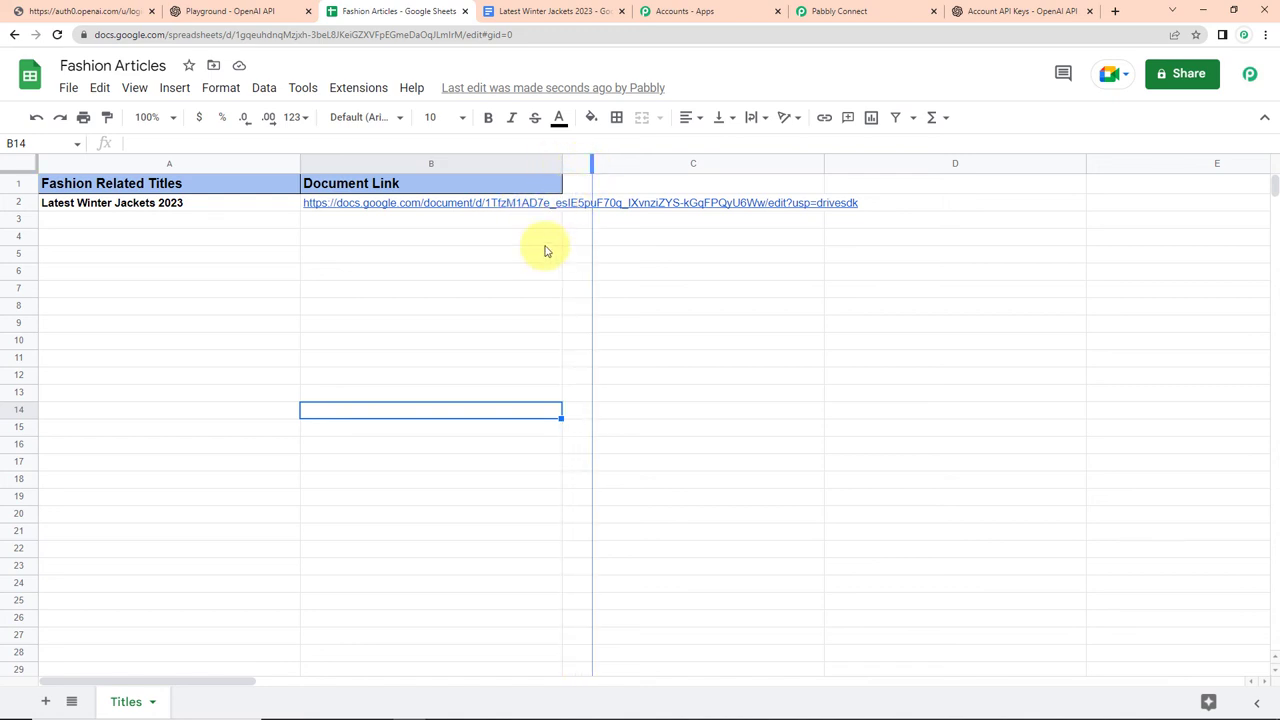
pyautogui.click(560, 207)
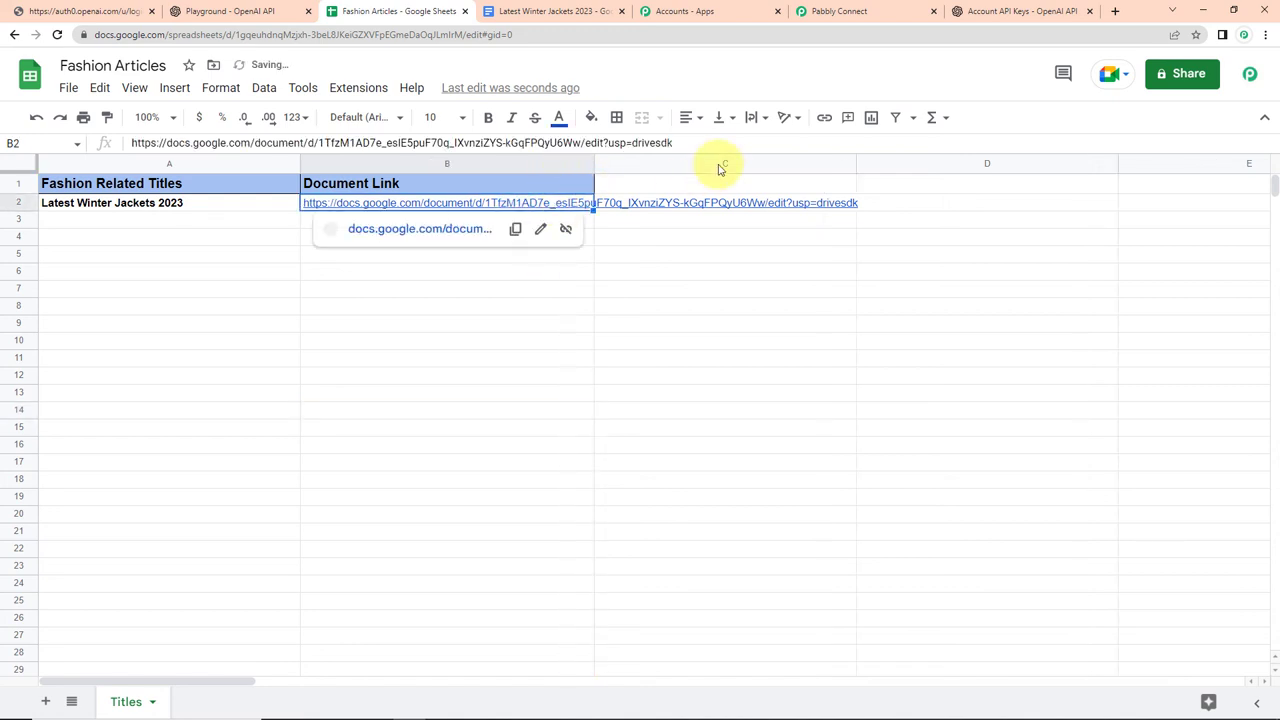
pyautogui.click(755, 118)
pyautogui.click(771, 143)
pyautogui.click(727, 326)
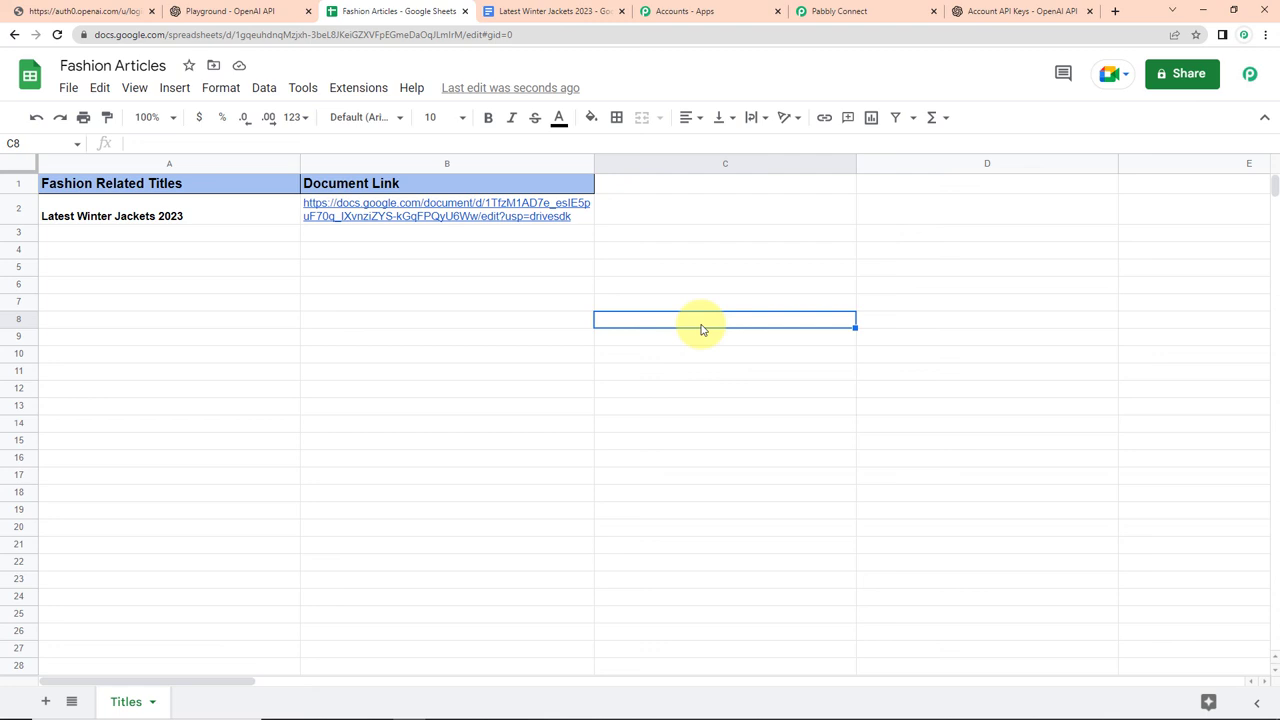
# Paste the title 'Summer Trends for Wedding Season 2023' into cell A3
pyautogui.click(117, 234)
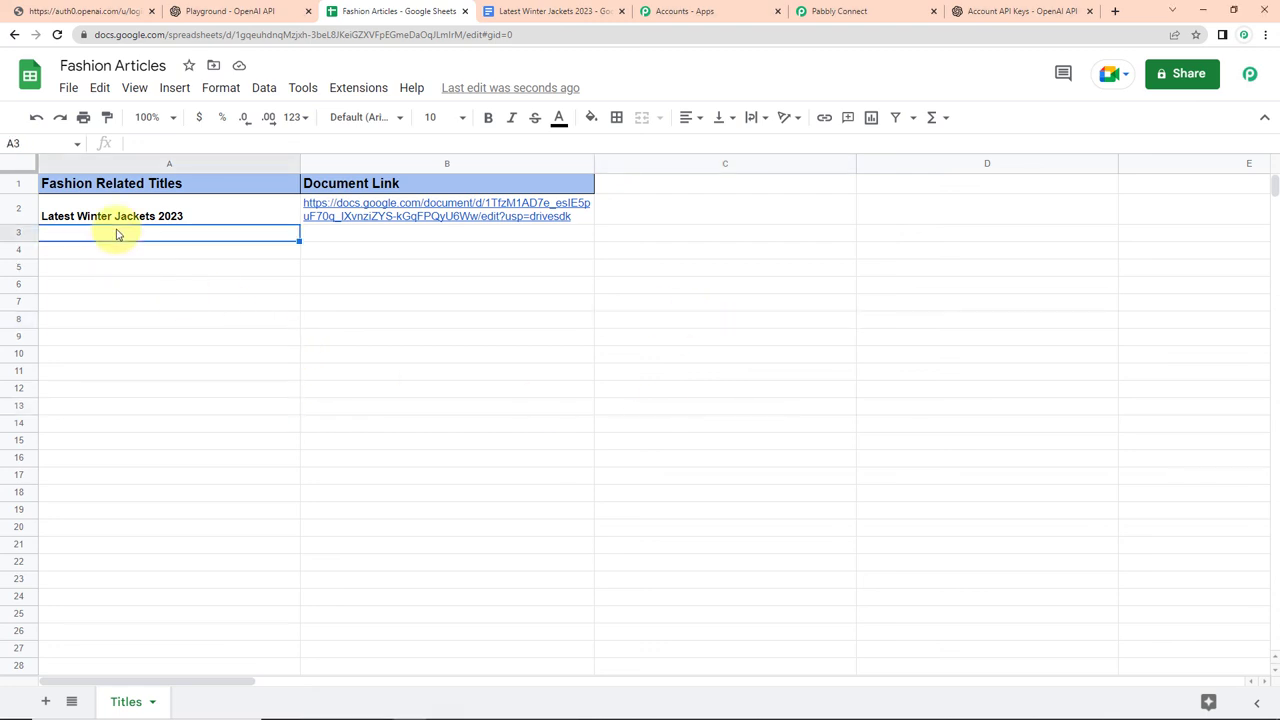
pyautogui.write('Summer Trends for Wedding Season 2023')
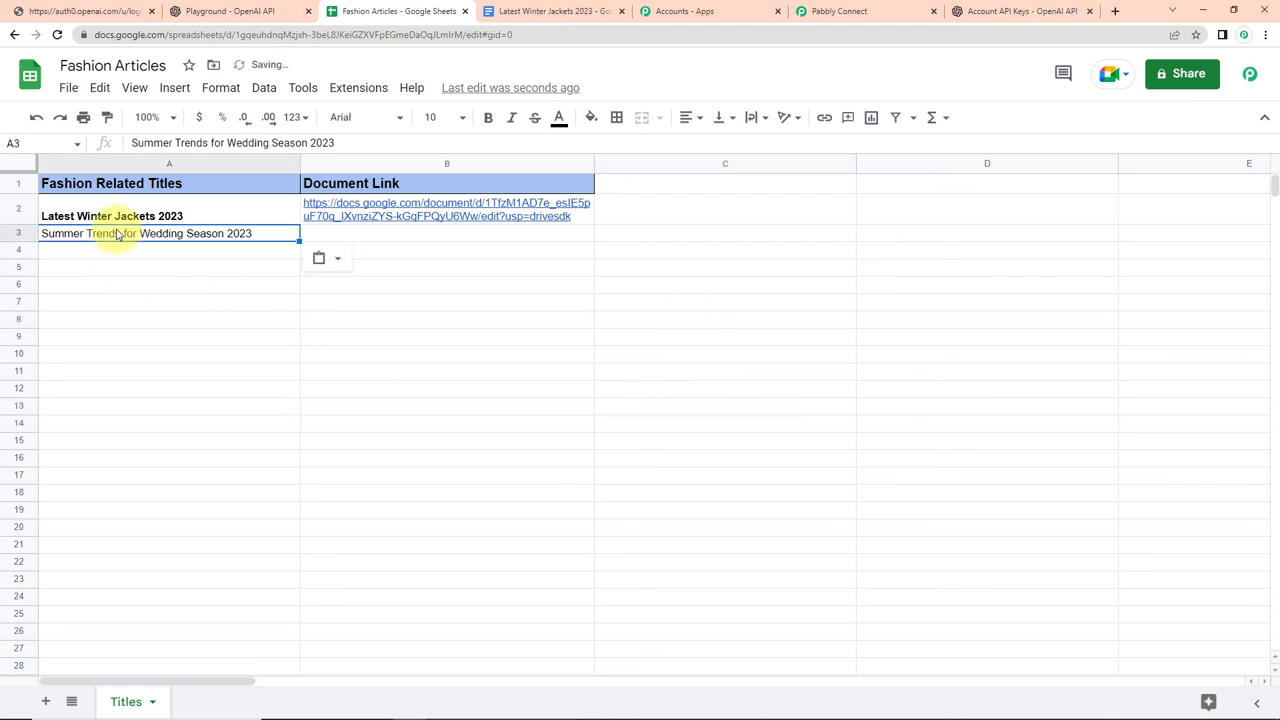
pyautogui.click(210, 358)
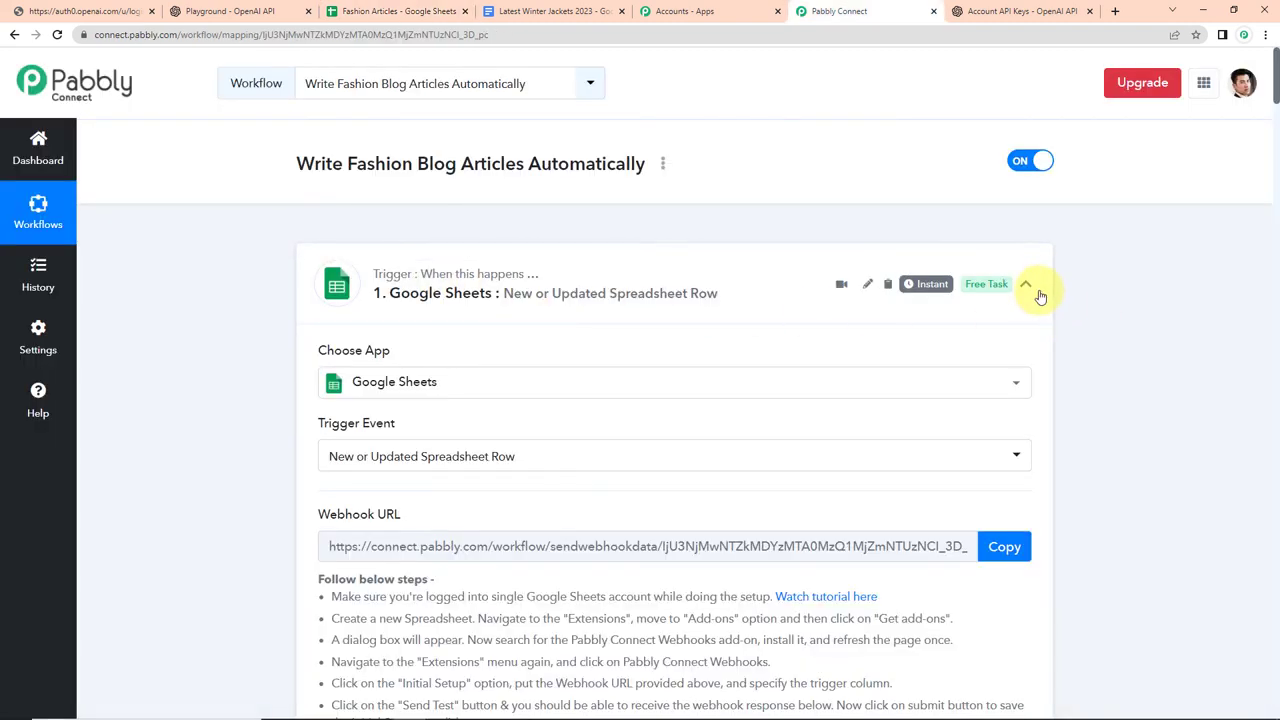
# Collapse all six steps, from the Sheets trigger through OpenAI, Docs and Drive to Update Cell Value
pyautogui.click(1027, 287)
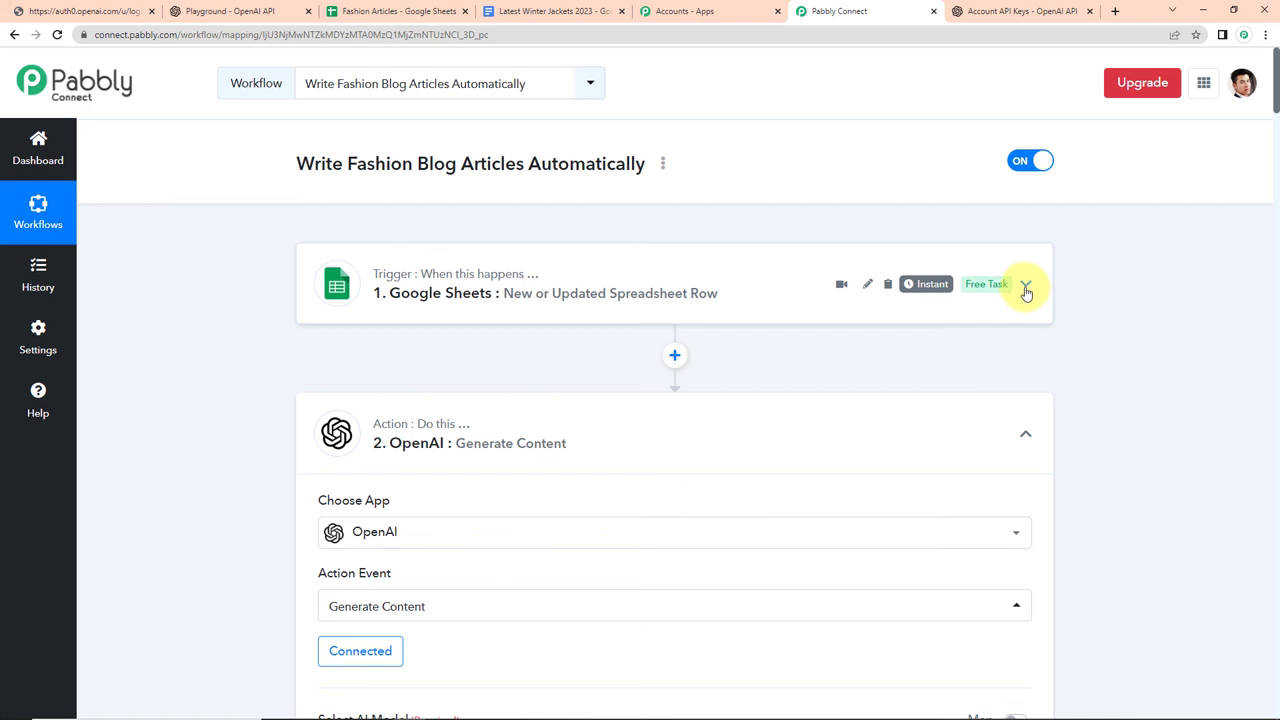
pyautogui.click(1028, 437)
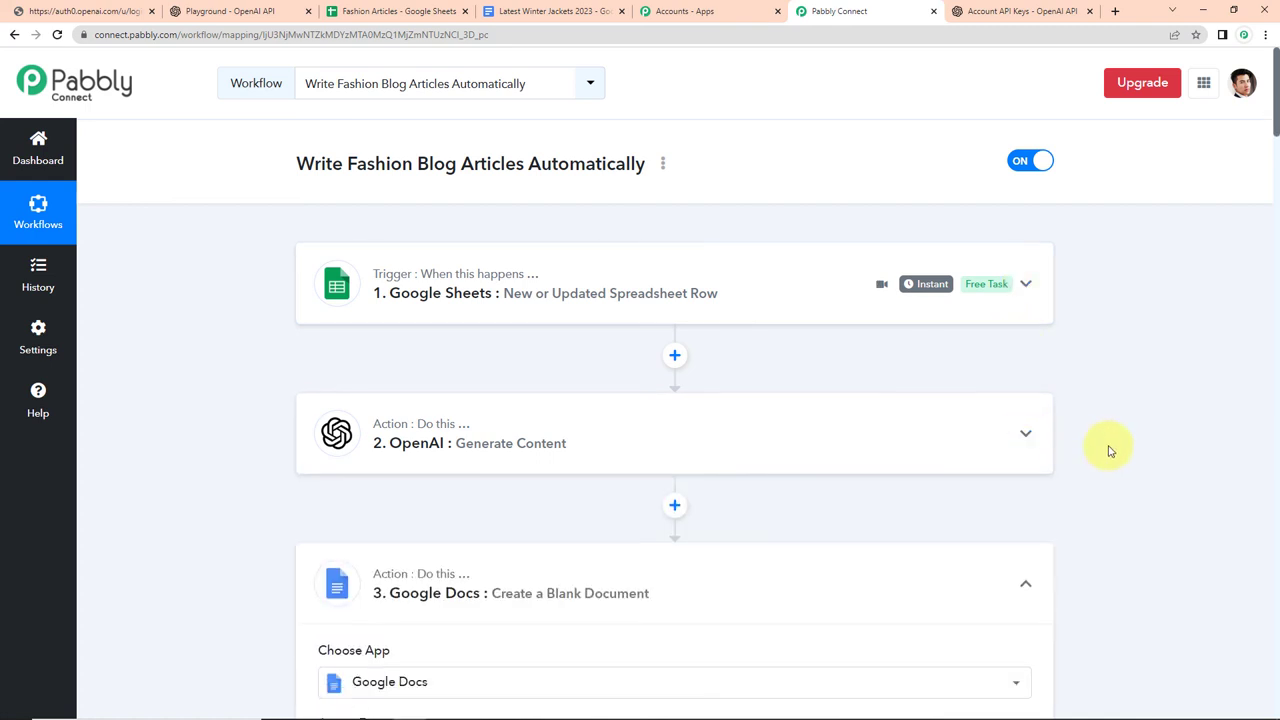
pyautogui.scroll(-3, 1108, 450)
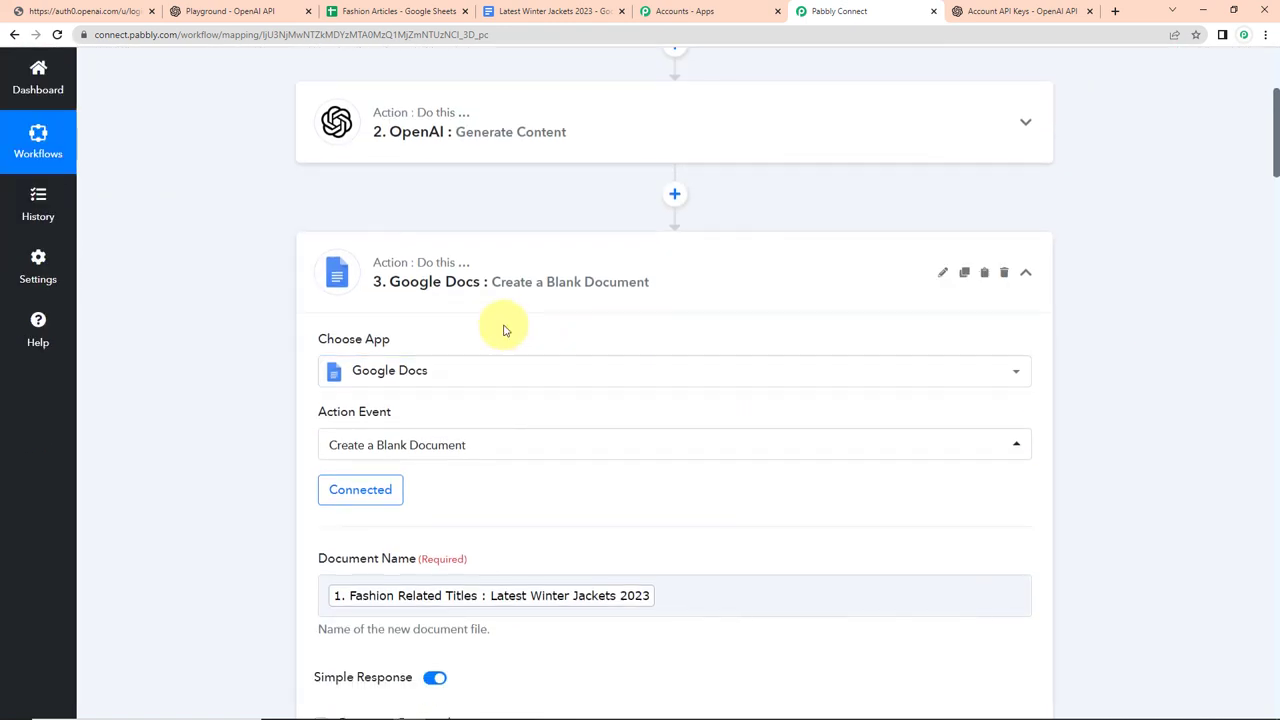
pyautogui.click(1028, 277)
pyautogui.scroll(-2, 1143, 340)
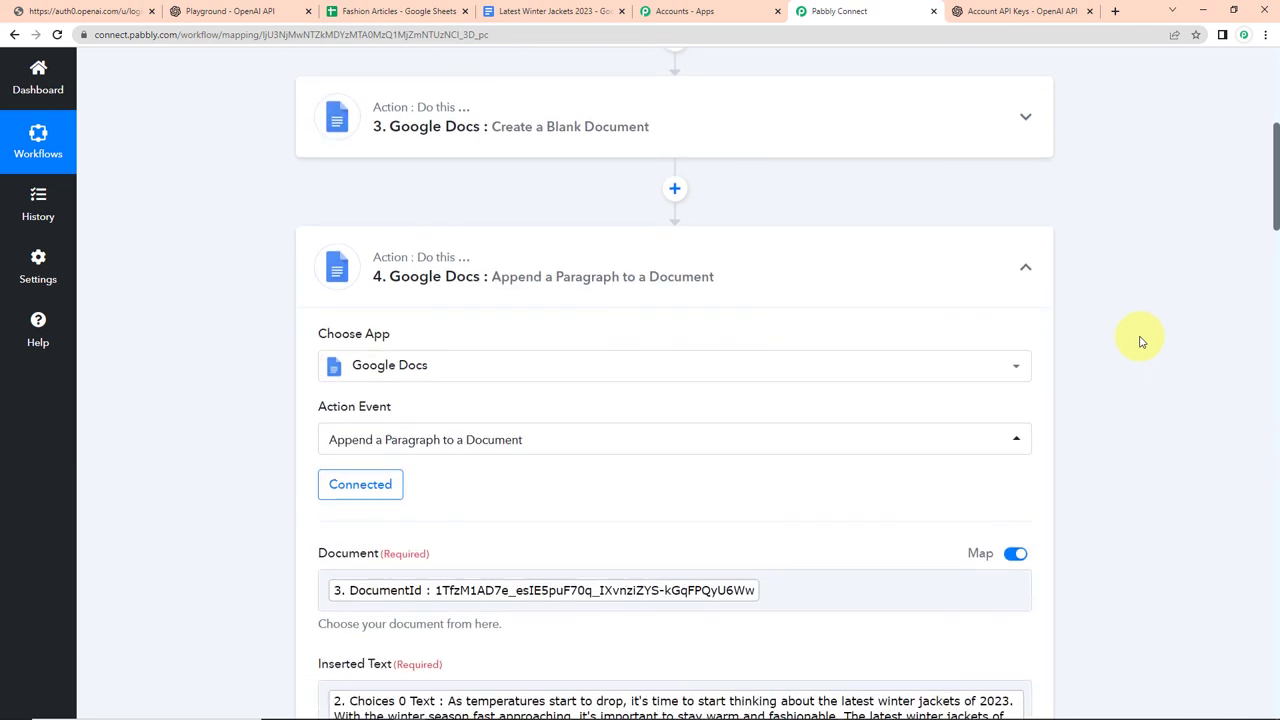
pyautogui.click(1024, 272)
pyautogui.scroll(2, 1097, 347)
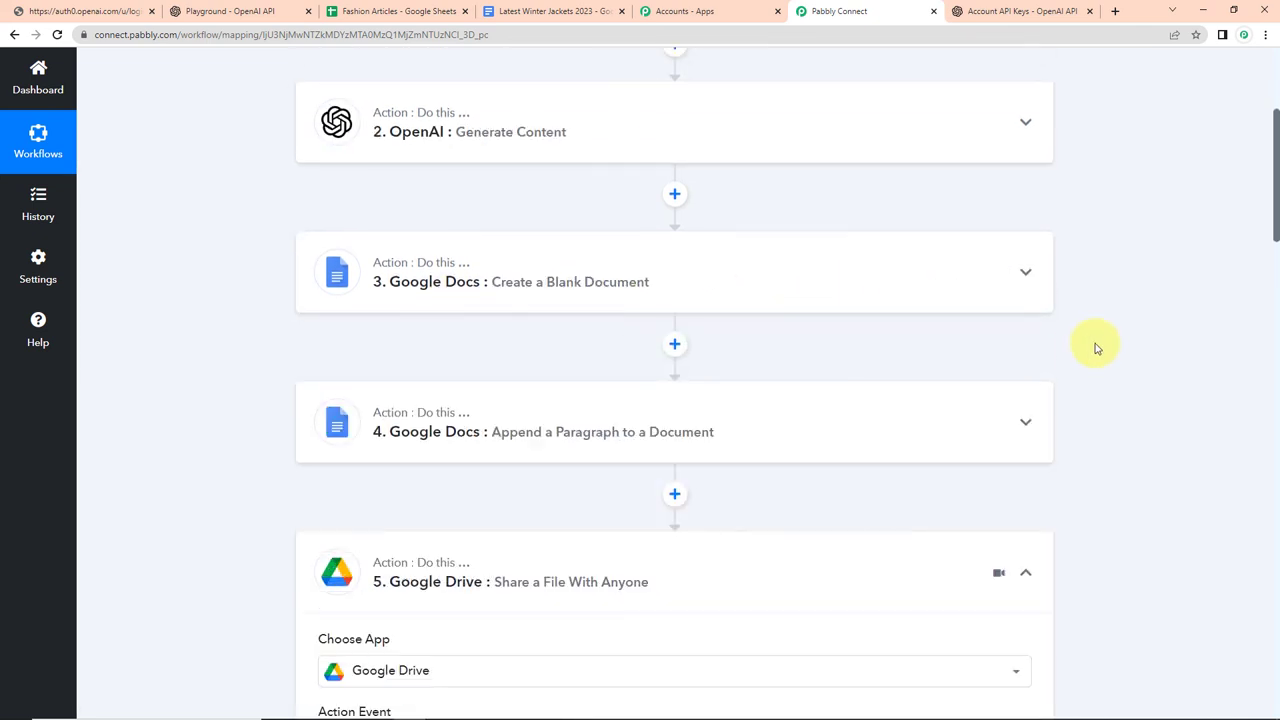
pyautogui.scroll(-4, 1134, 463)
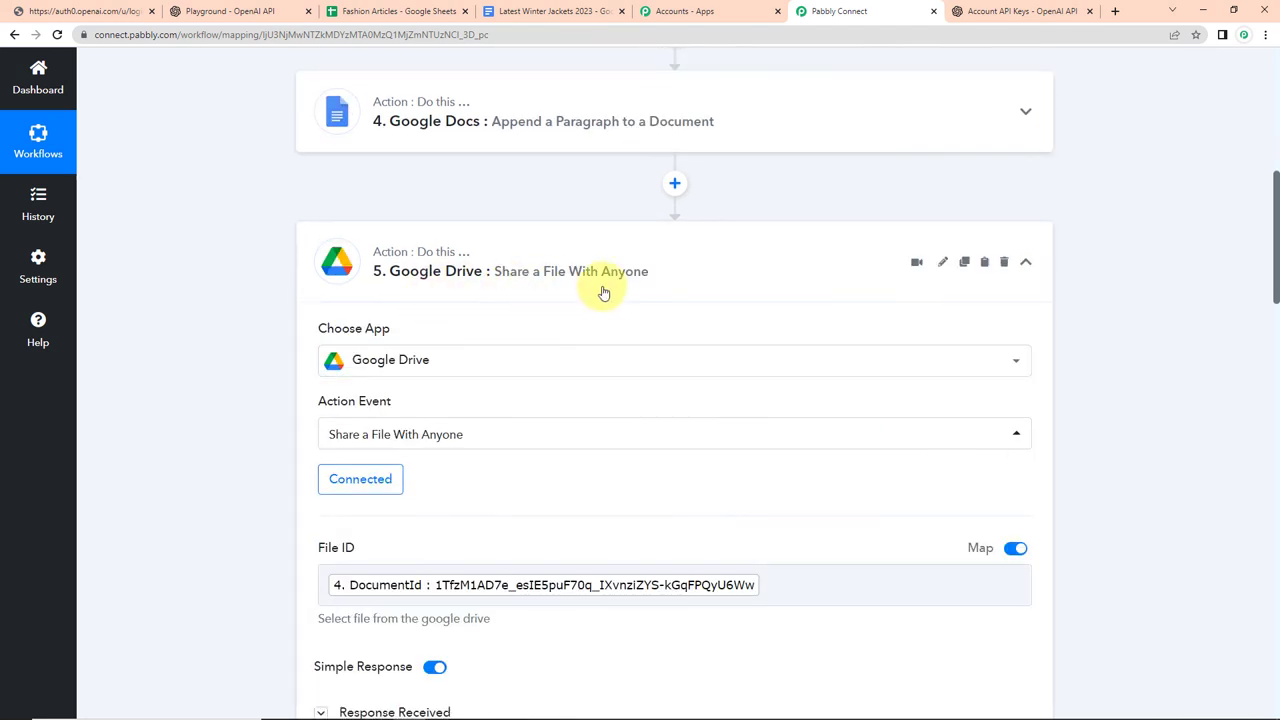
pyautogui.click(1025, 265)
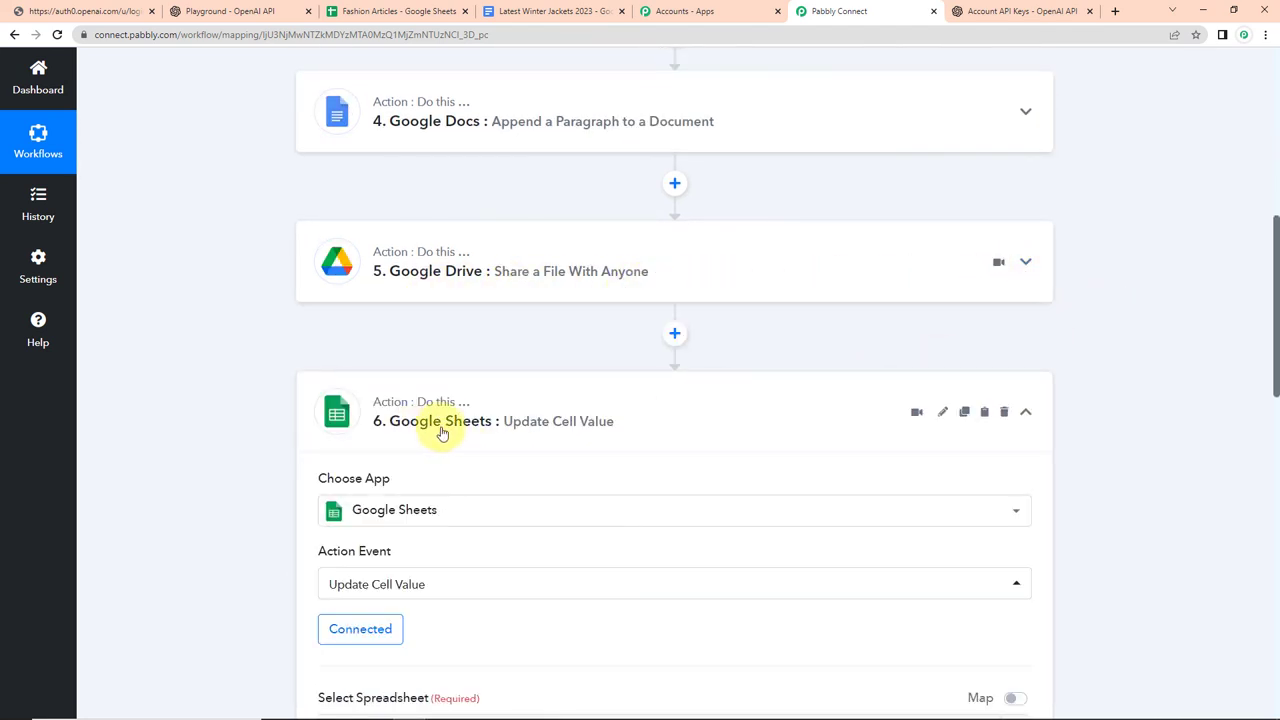
pyautogui.click(1027, 414)
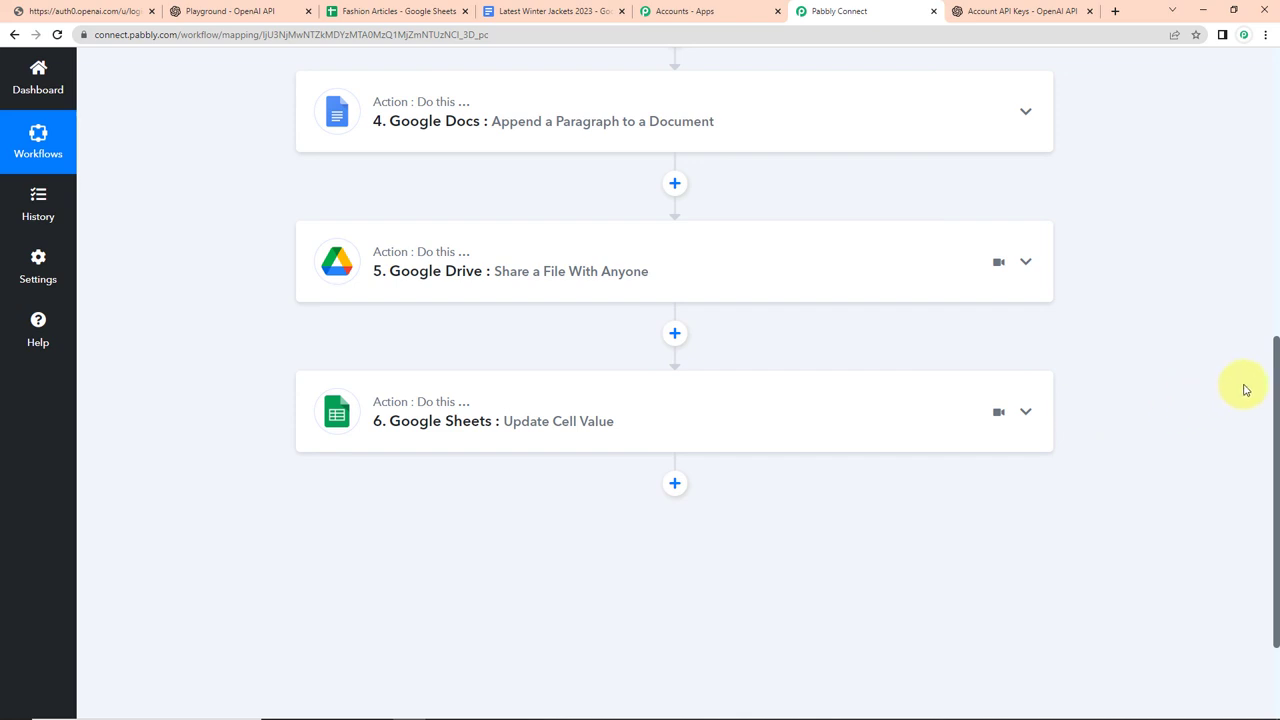
pyautogui.scroll(3, 1272, 391)
pyautogui.scroll(4, 1260, 246)
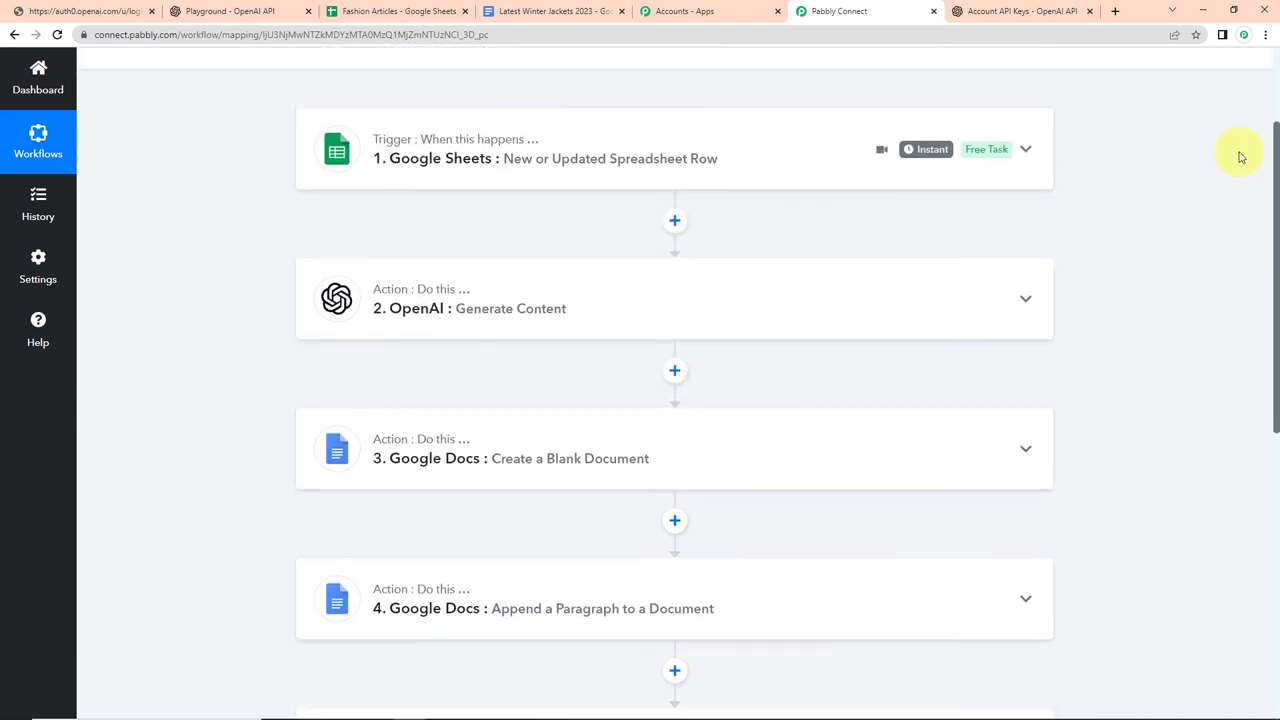